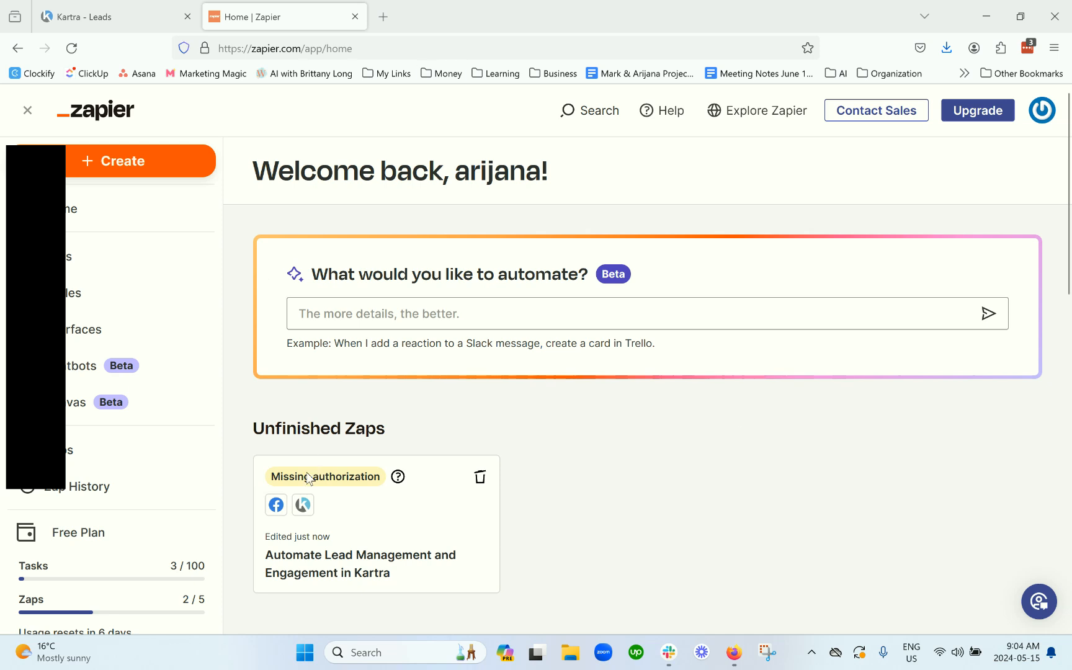
- Look over the unfinished and recent Zaps on the home page, including "NEW CIRCLE MEMBER > Add to Kartra"
{"action": "scroll", "coordinate": [142, 534], "scroll_direction": "down", "scroll_amount": 2}
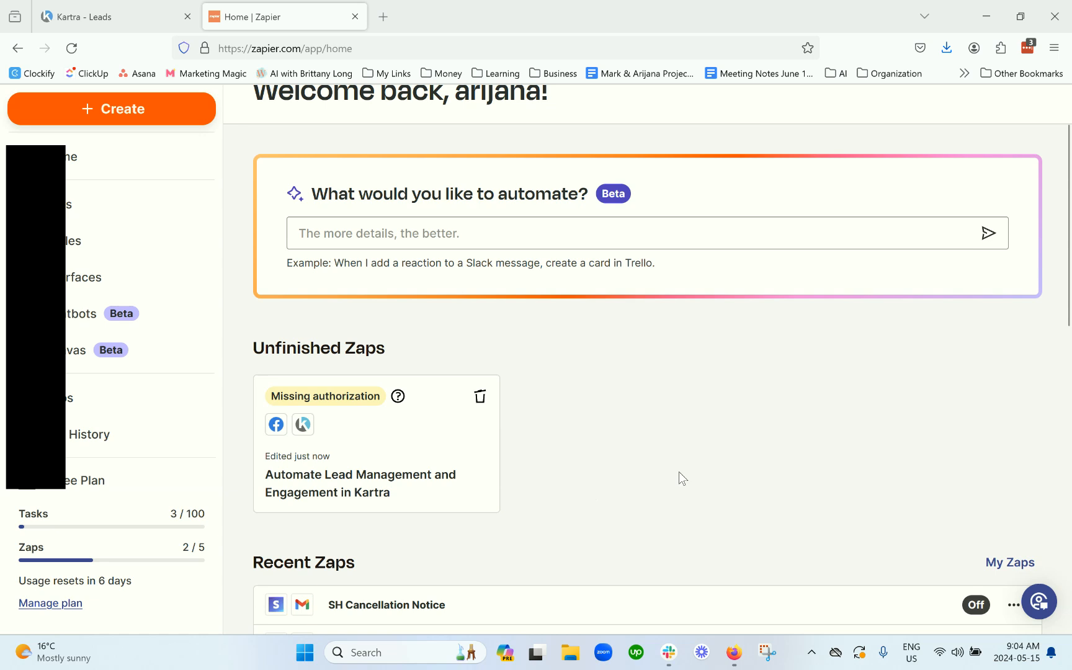
{"action": "scroll", "coordinate": [667, 470], "scroll_direction": "up", "scroll_amount": 2}
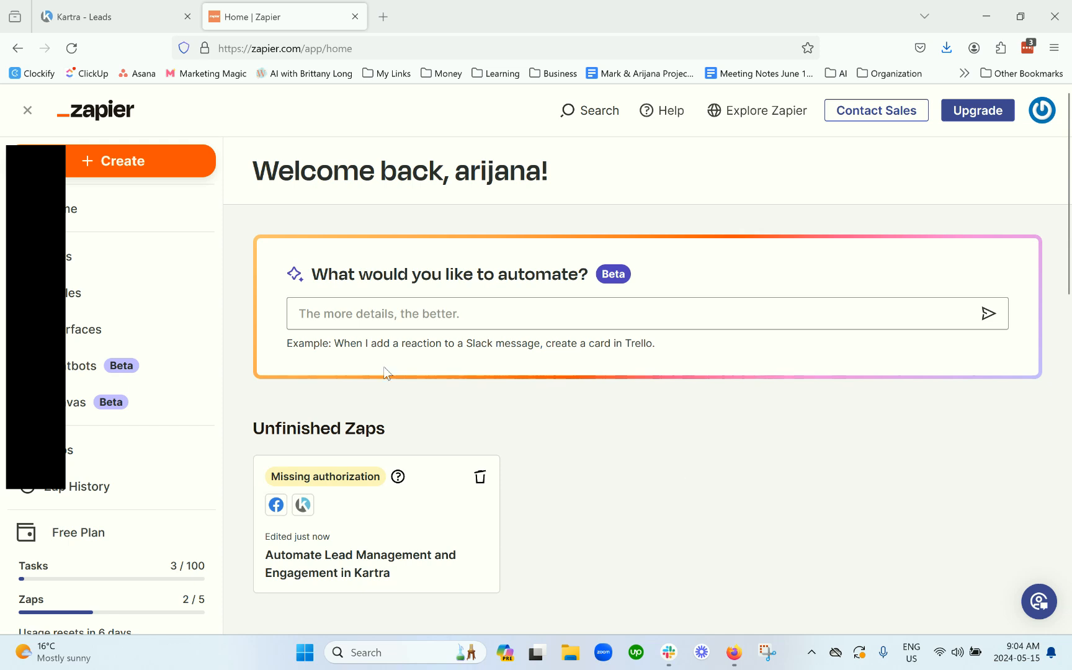
{"action": "scroll", "coordinate": [494, 457], "scroll_direction": "down", "scroll_amount": 1}
{"action": "scroll", "coordinate": [499, 451], "scroll_direction": "down", "scroll_amount": 5}
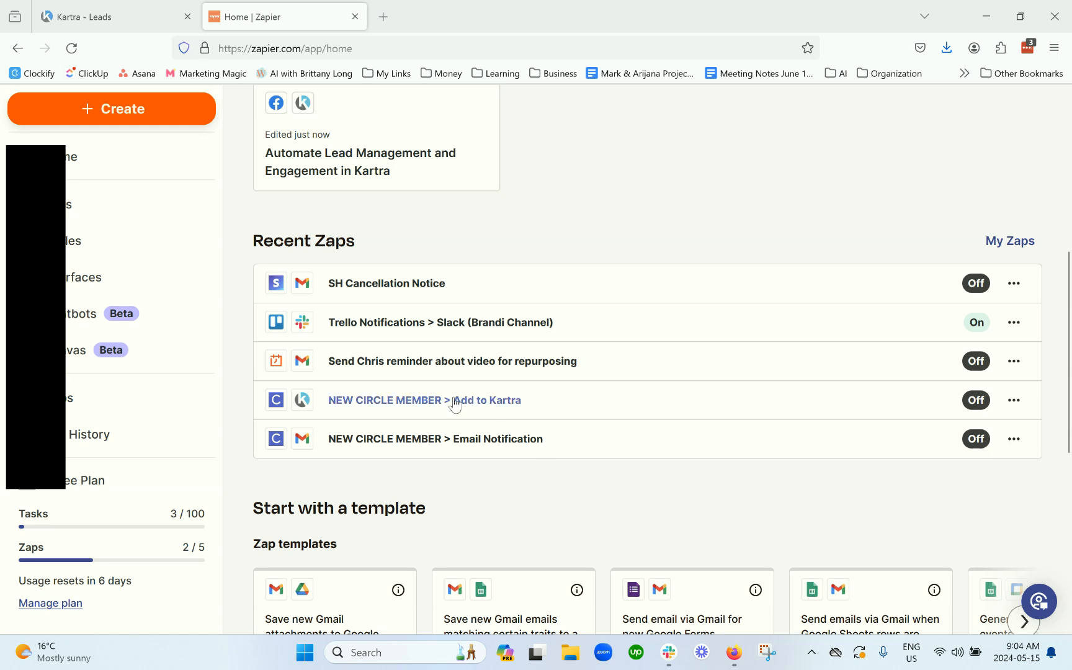
{"action": "left_click_drag", "start_coordinate": [552, 402], "coordinate": [273, 406]}
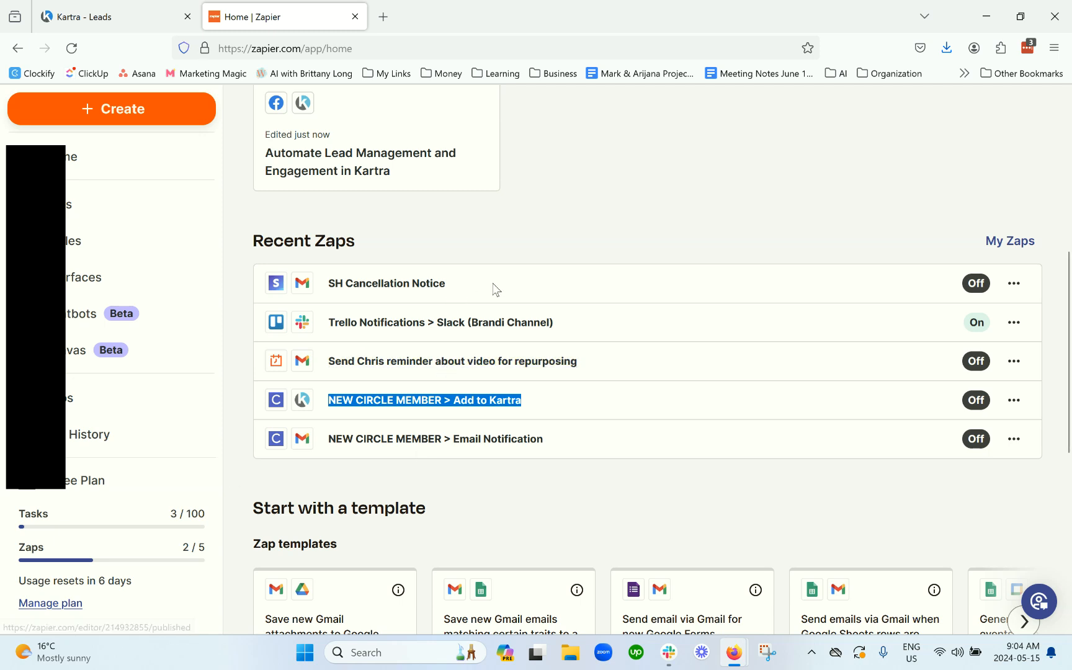
{"action": "scroll", "coordinate": [596, 284], "scroll_direction": "up", "scroll_amount": 2}
{"action": "scroll", "coordinate": [701, 279], "scroll_direction": "up", "scroll_amount": 5}
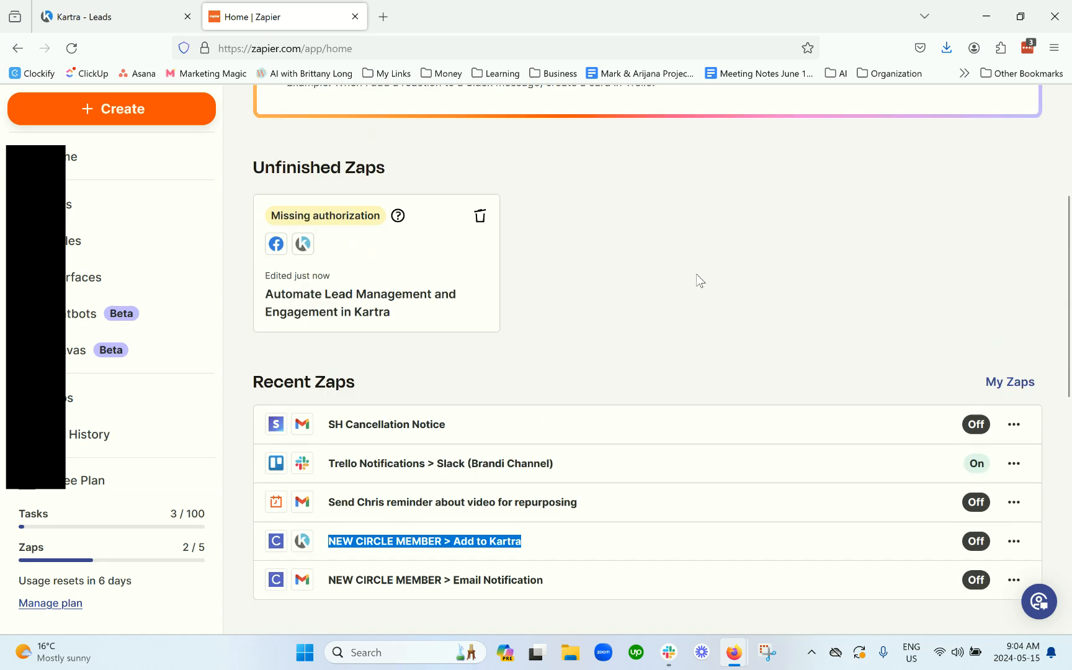
{"action": "scroll", "coordinate": [681, 373], "scroll_direction": "down", "scroll_amount": 2}
{"action": "scroll", "coordinate": [692, 381], "scroll_direction": "up", "scroll_amount": 4}
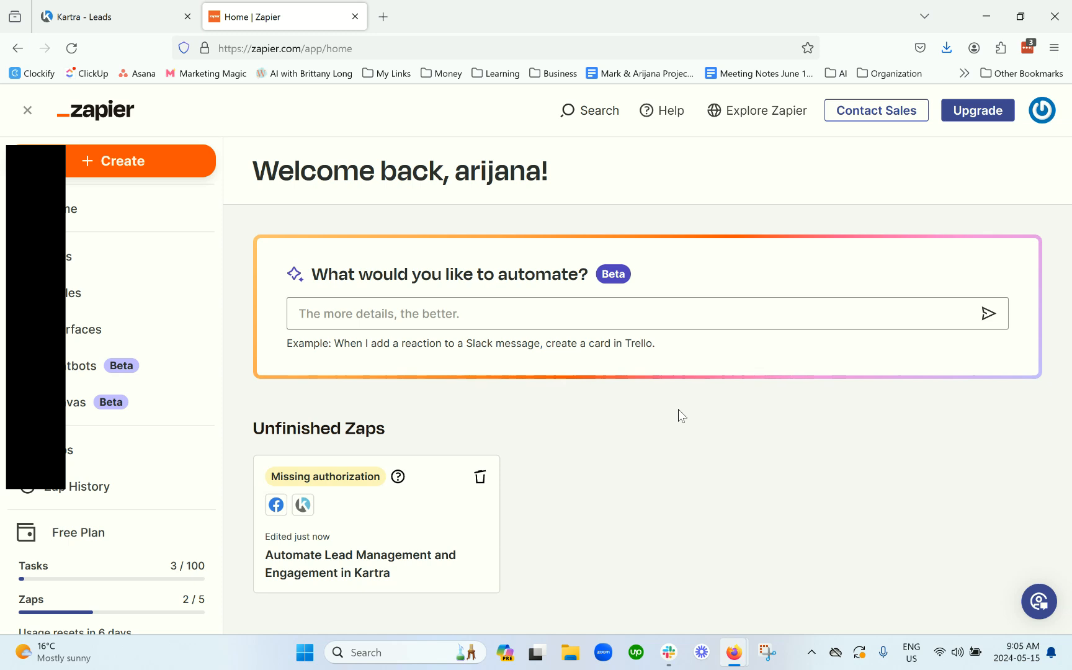
{"action": "scroll", "coordinate": [678, 412], "scroll_direction": "down", "scroll_amount": 3}
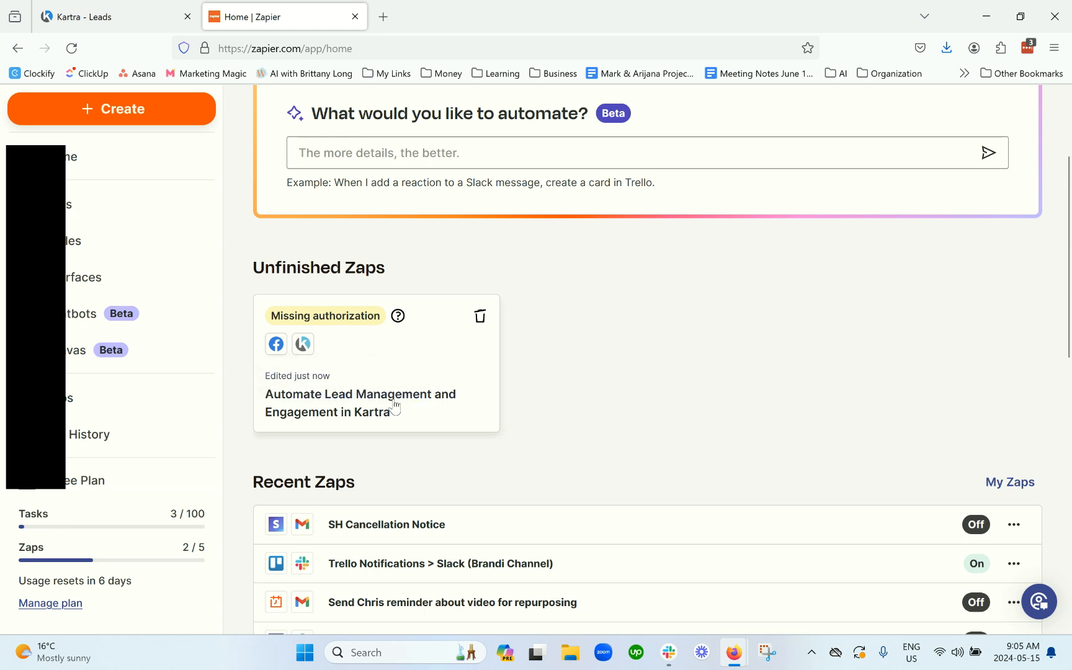
- View the unfinished Zap "Automate Lead Management and Engagement in Kartra" in the editor and return to the home page
{"action": "left_click", "coordinate": [411, 410]}
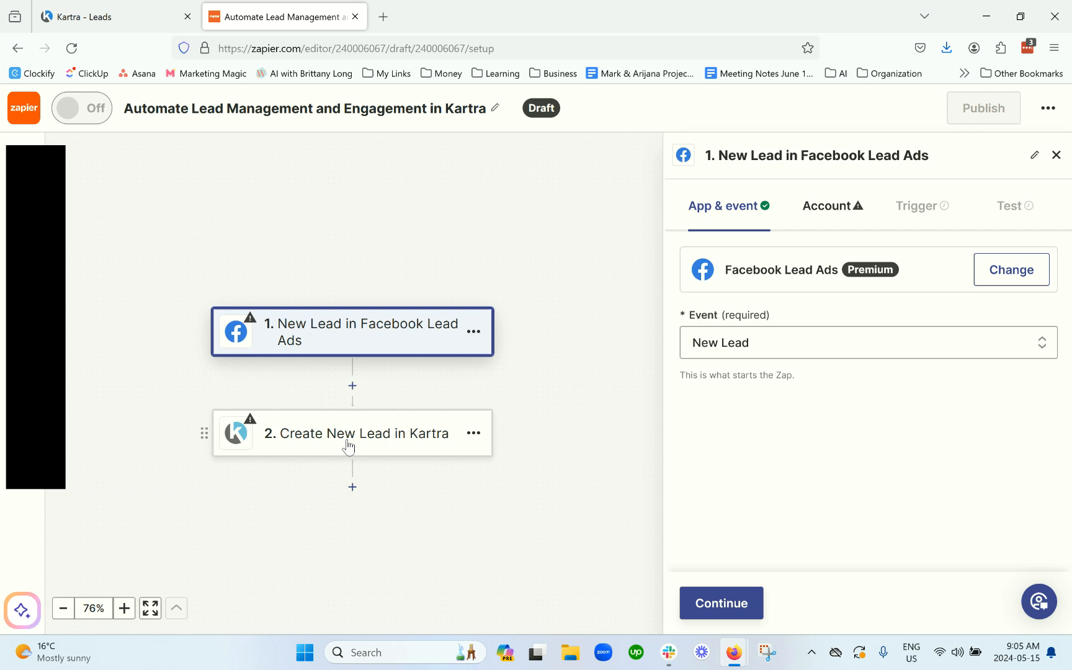
{"action": "left_click", "coordinate": [35, 112]}
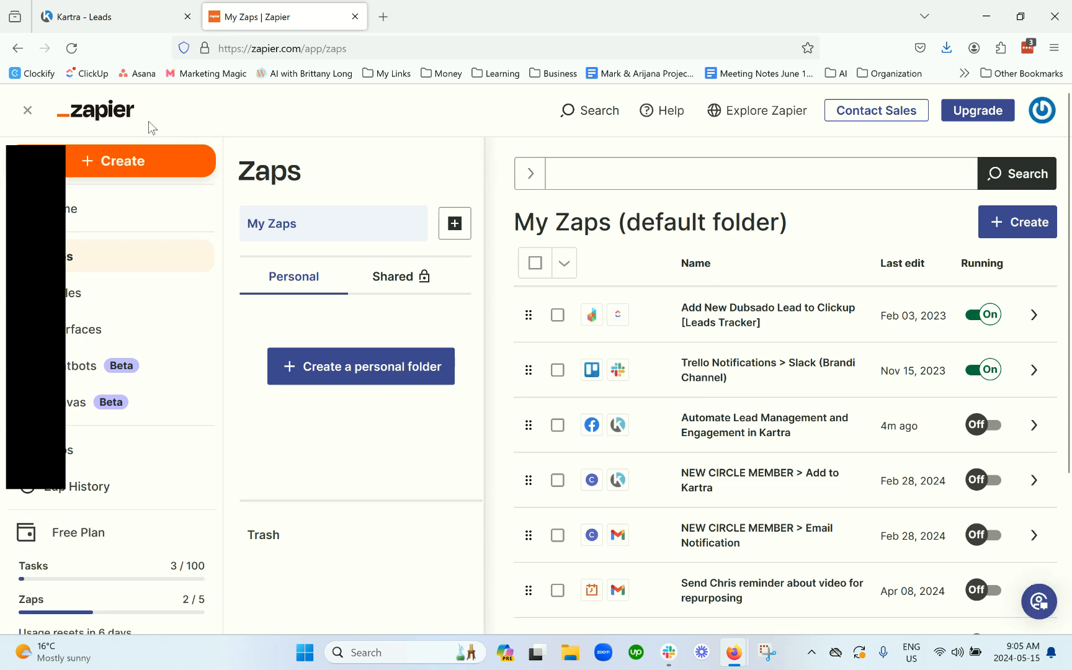
{"action": "left_click", "coordinate": [120, 121]}
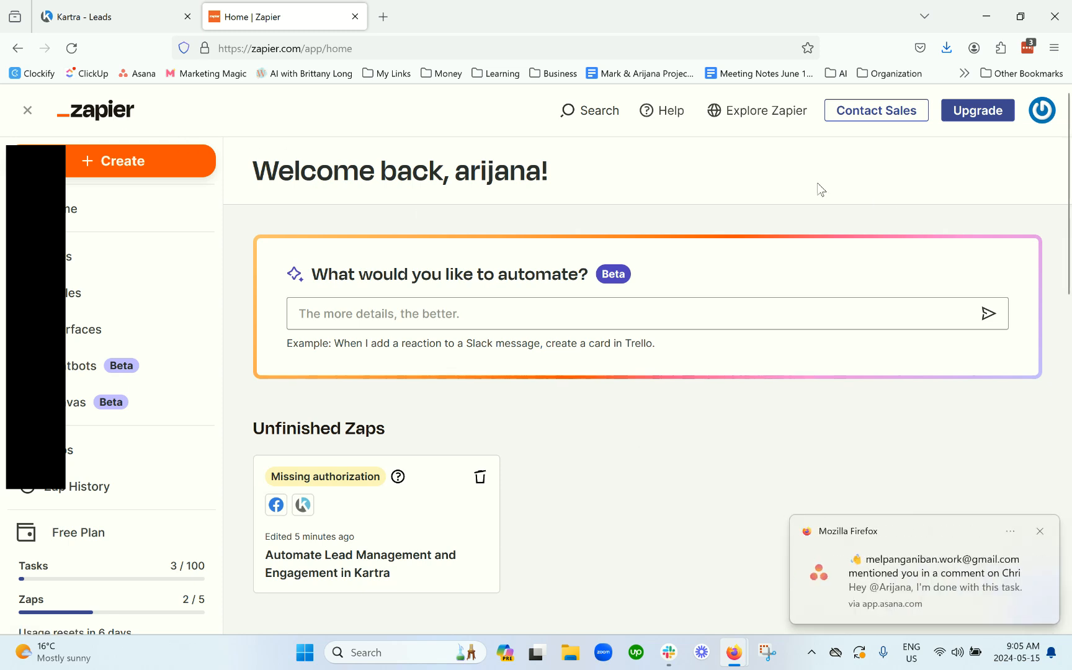
{"action": "left_click", "coordinate": [1039, 531]}
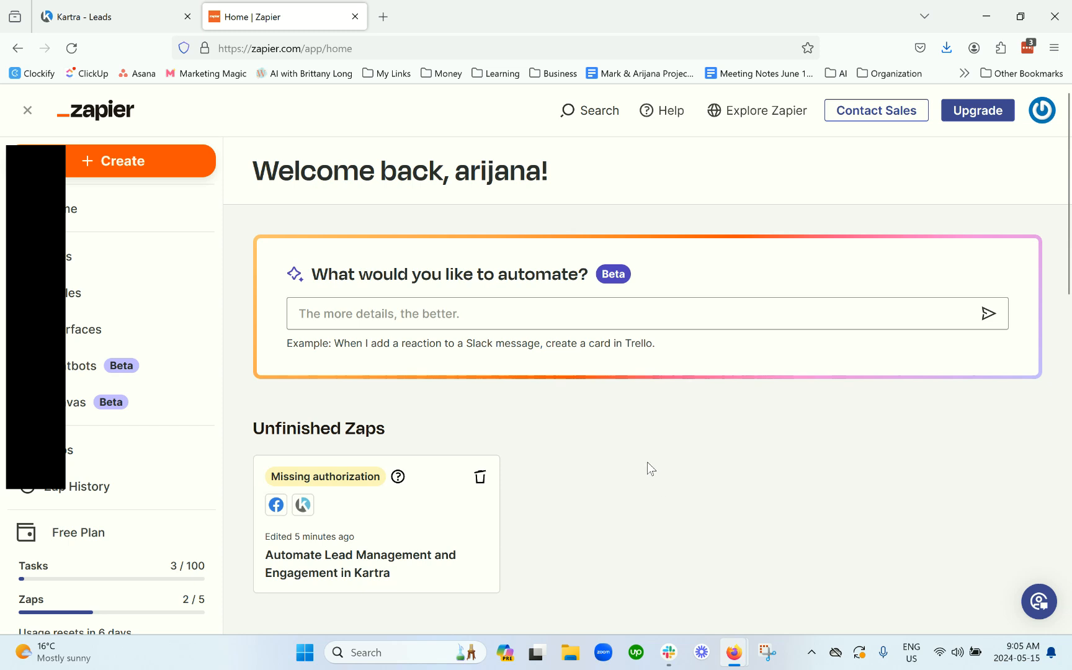
- Generate a Zap with the AI builder from the description "add typeform contact to kartra and tag them"
{"action": "left_click", "coordinate": [650, 323]}
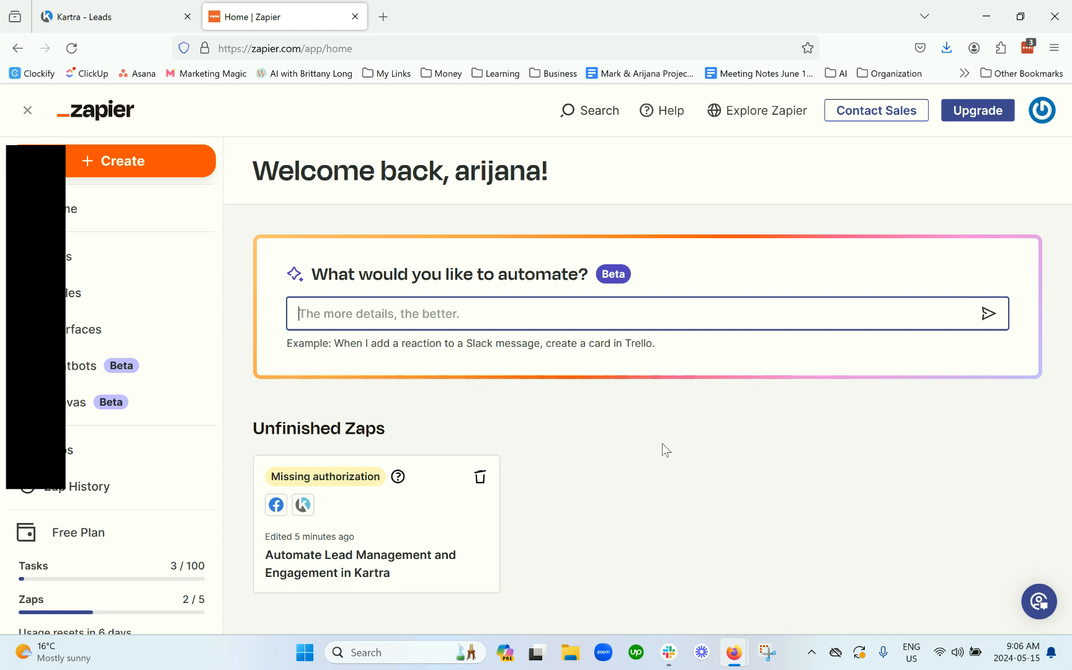
{"action": "type", "text": "add google dof"}
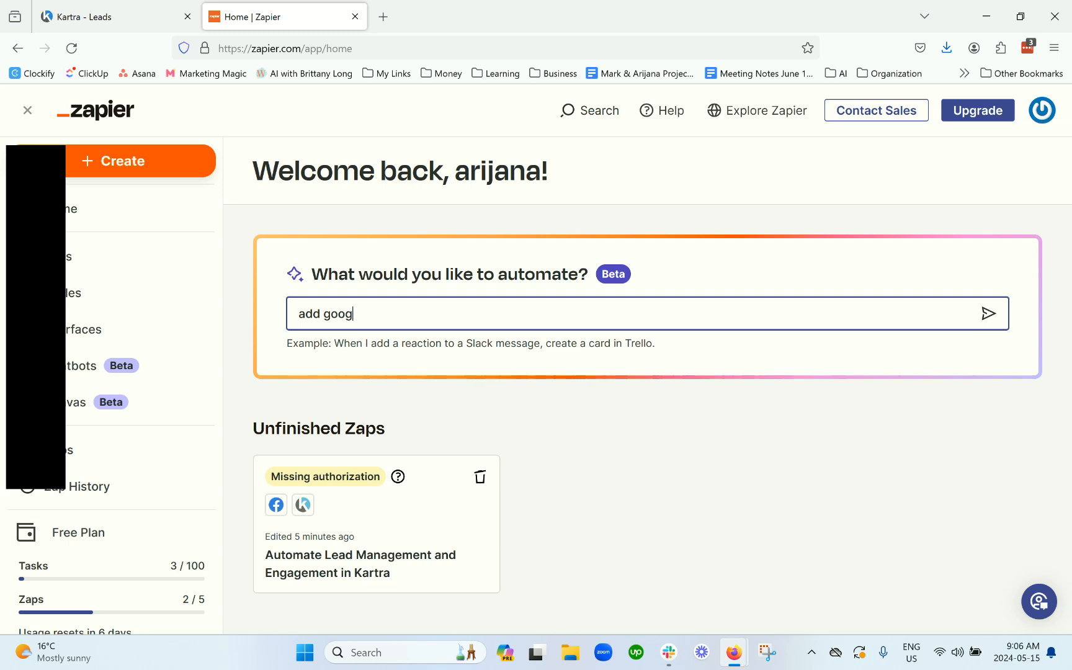
{"action": "key", "text": "BackSpace"}
{"action": "key", "text": "BackSpace"}
{"action": "key", "text": "BackSpace"}
{"action": "key", "text": "BackSpace"}
{"action": "key", "text": "BackSpace"}
{"action": "key", "text": "BackSpace"}
{"action": "key", "text": "BackSpace"}
{"action": "key", "text": "BackSpace"}
{"action": "key", "text": "BackSpace"}
{"action": "key", "text": "BackSpace"}
{"action": "type", "text": "typeform contact to kartra "}
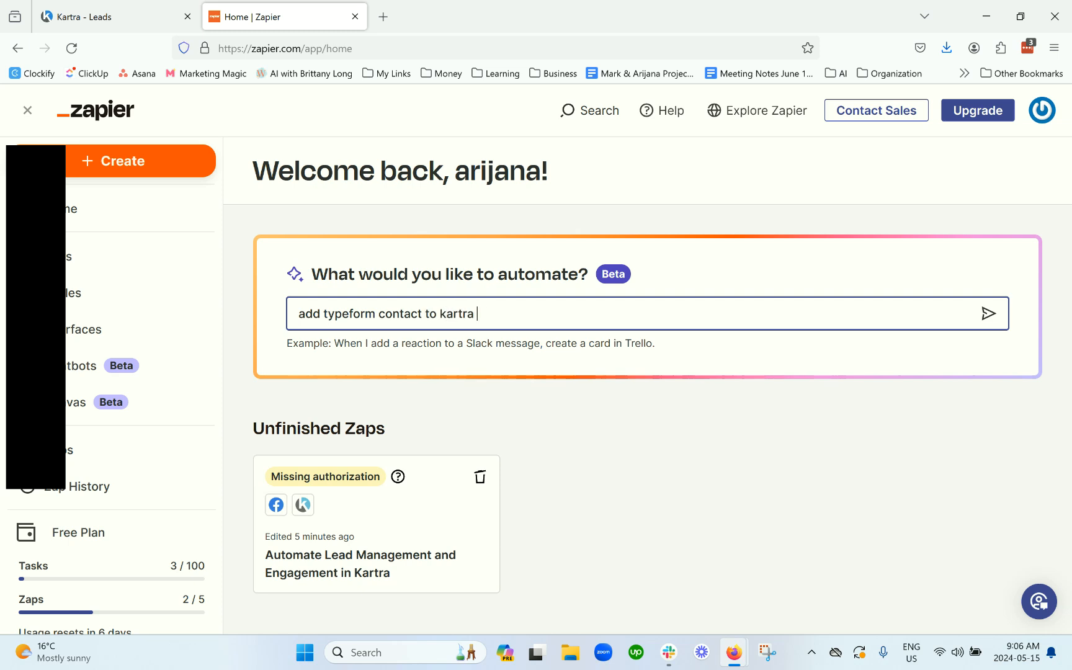
{"action": "type", "text": "and tag them"}
{"action": "key", "text": "Return"}
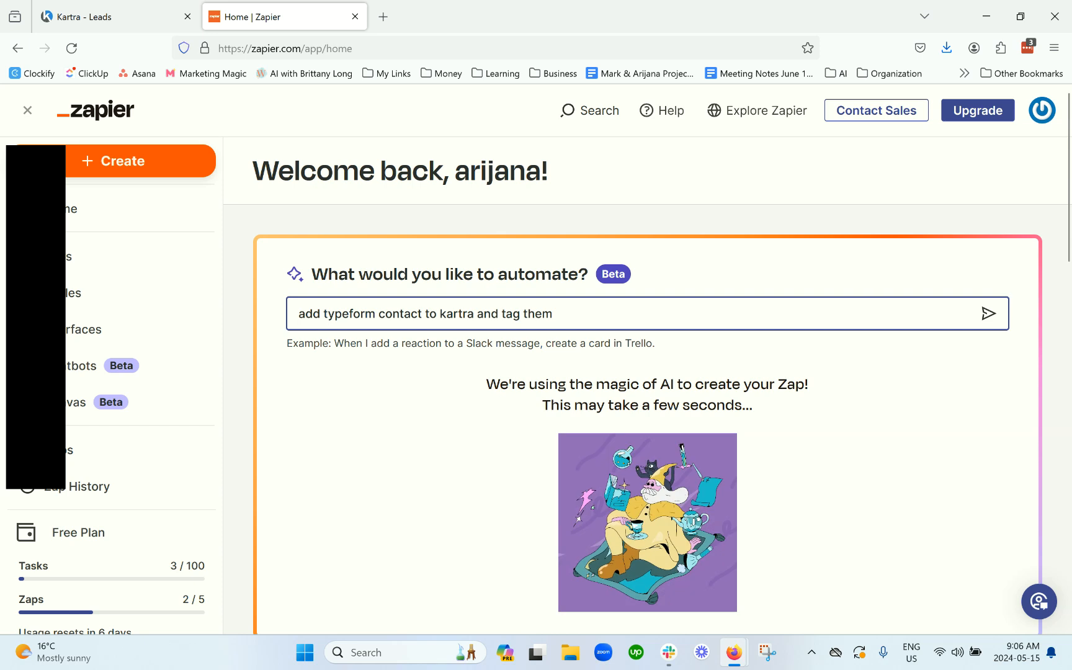
- Review the suggested Typeform-to-Kartra Zap and open it in the editor as a draft
{"action": "scroll", "coordinate": [956, 414], "scroll_direction": "down", "scroll_amount": 2}
{"action": "scroll", "coordinate": [961, 406], "scroll_direction": "down", "scroll_amount": 3}
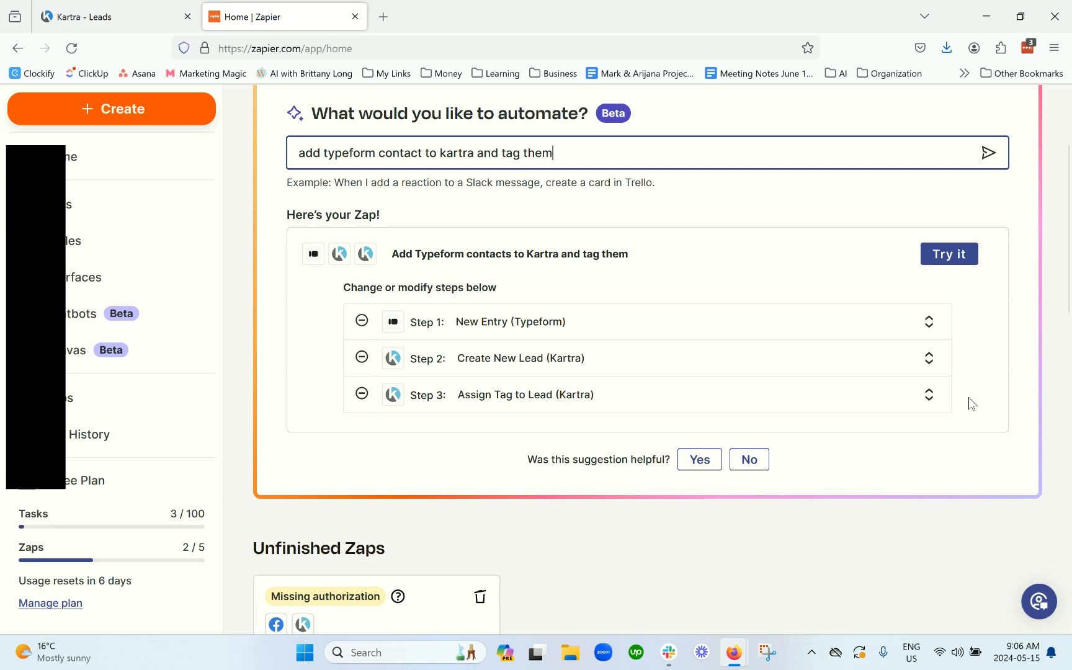
{"action": "left_click", "coordinate": [955, 257]}
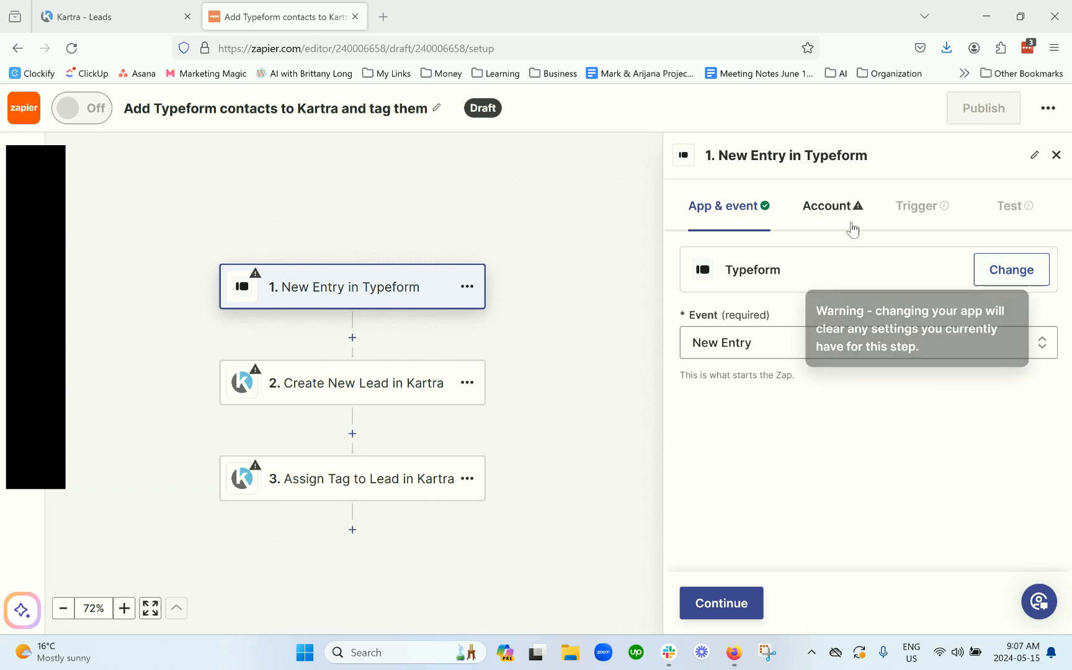
- Change the Zap's trigger app from Typeform to Google Forms and set its event to New Form Response
{"action": "left_click", "coordinate": [1010, 269]}
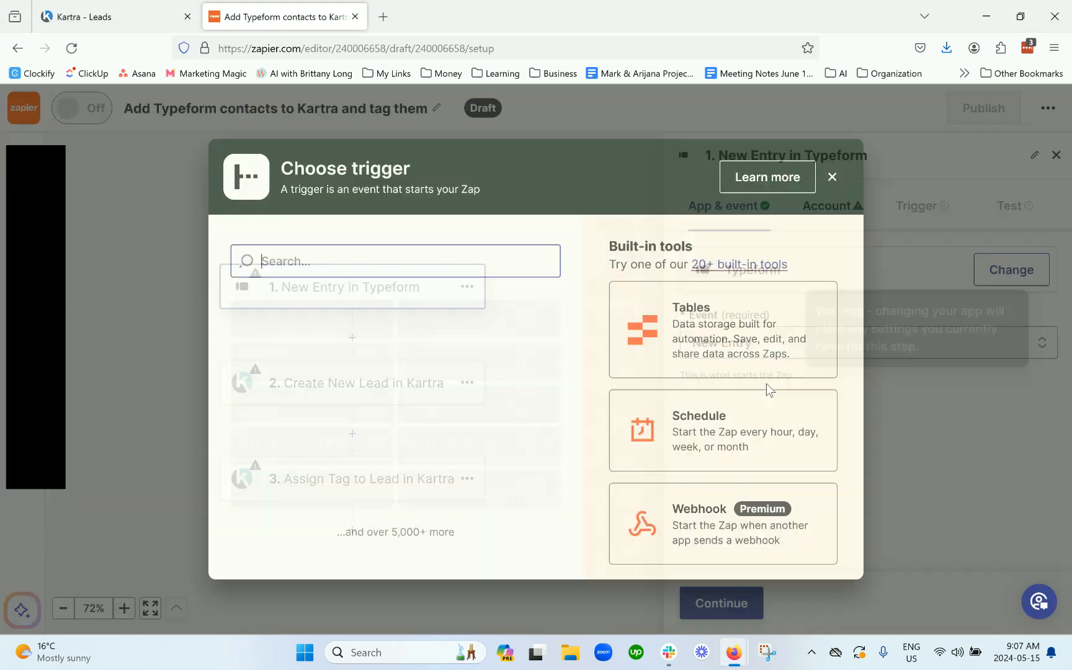
{"action": "type", "text": "google forms"}
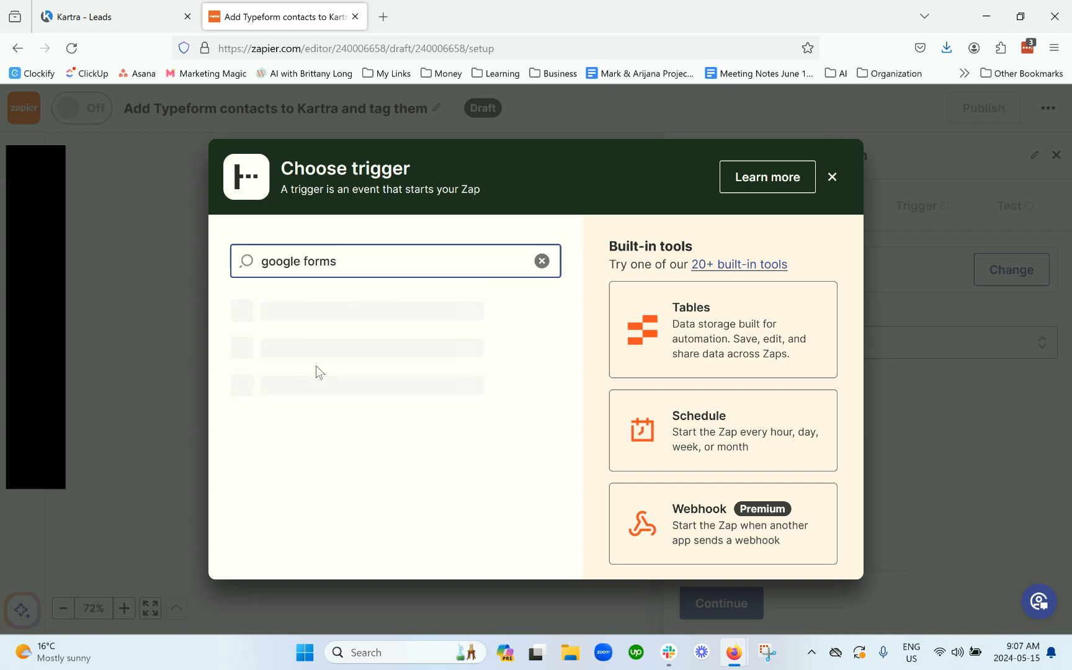
{"action": "left_click", "coordinate": [359, 330]}
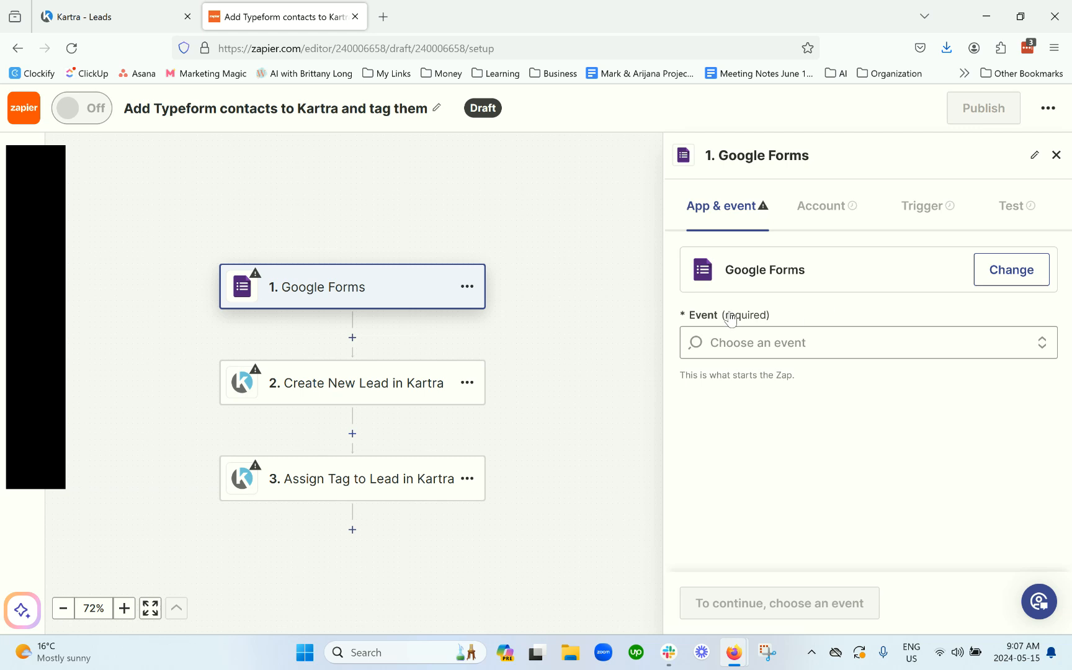
{"action": "left_click", "coordinate": [752, 345]}
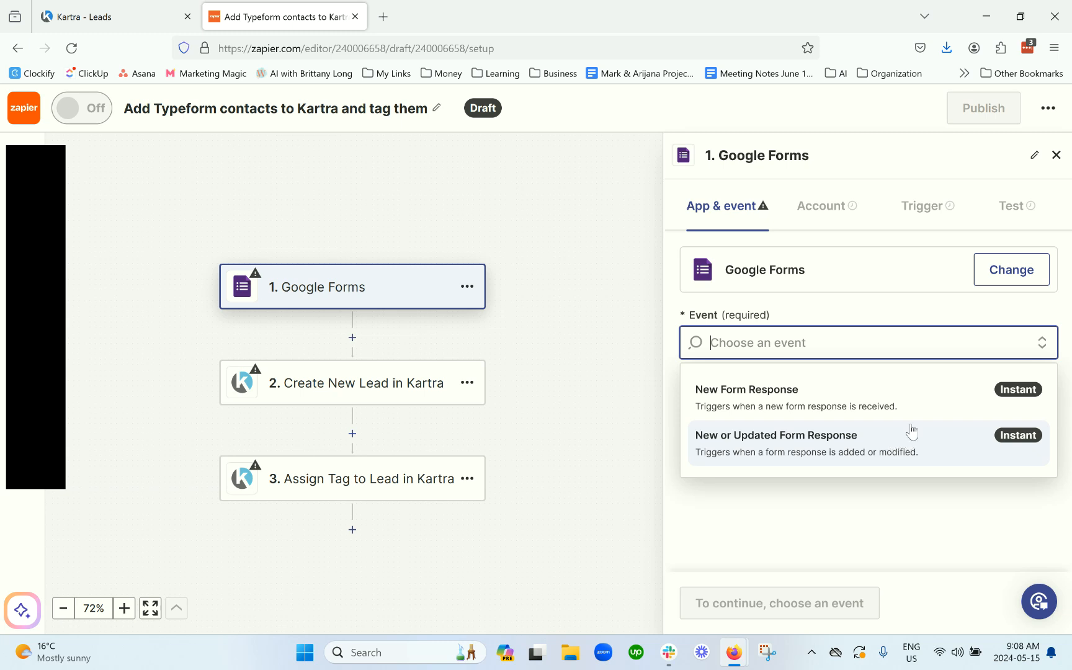
{"action": "left_click", "coordinate": [779, 403]}
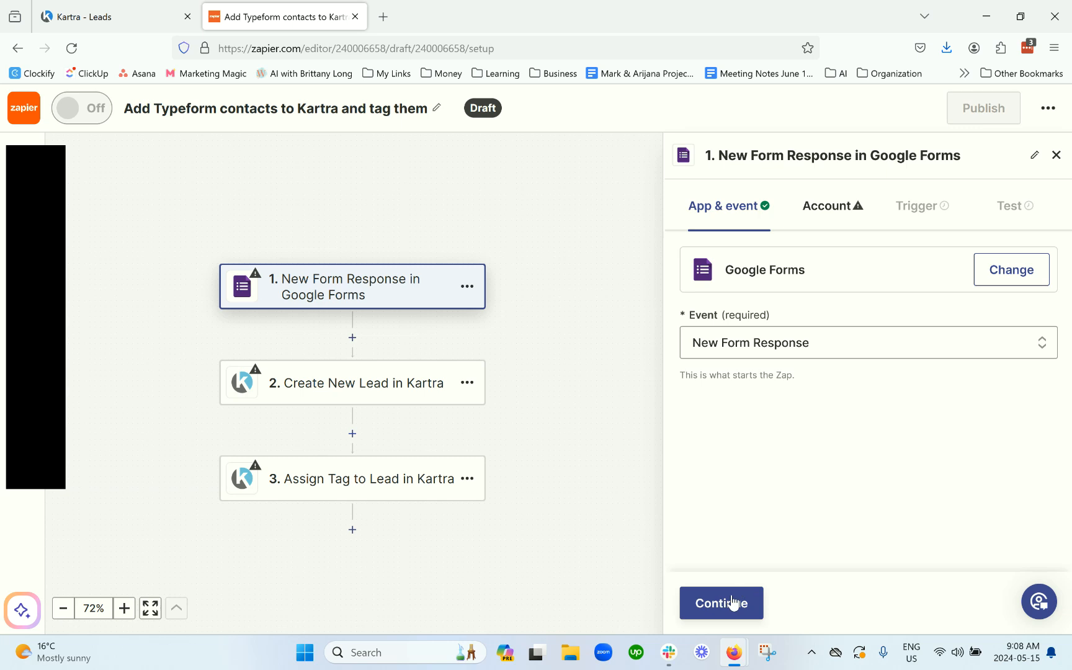
{"action": "left_click", "coordinate": [724, 603]}
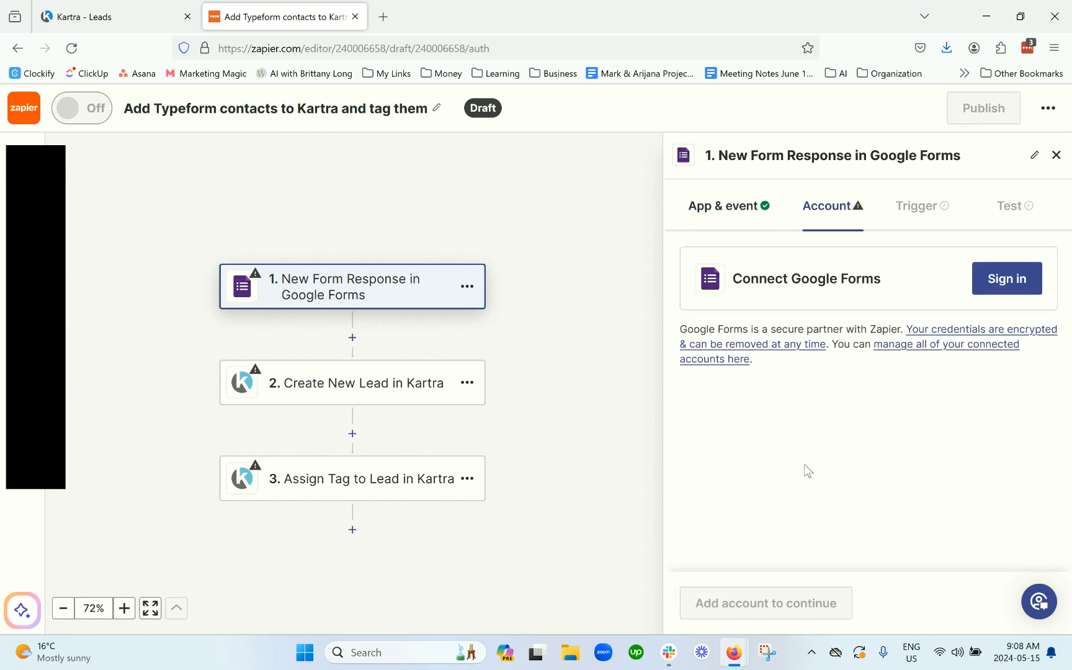
- Connect a Google account to the Google Forms trigger, grant Zapier access and continue to the trigger setup
{"action": "left_click", "coordinate": [1018, 282]}
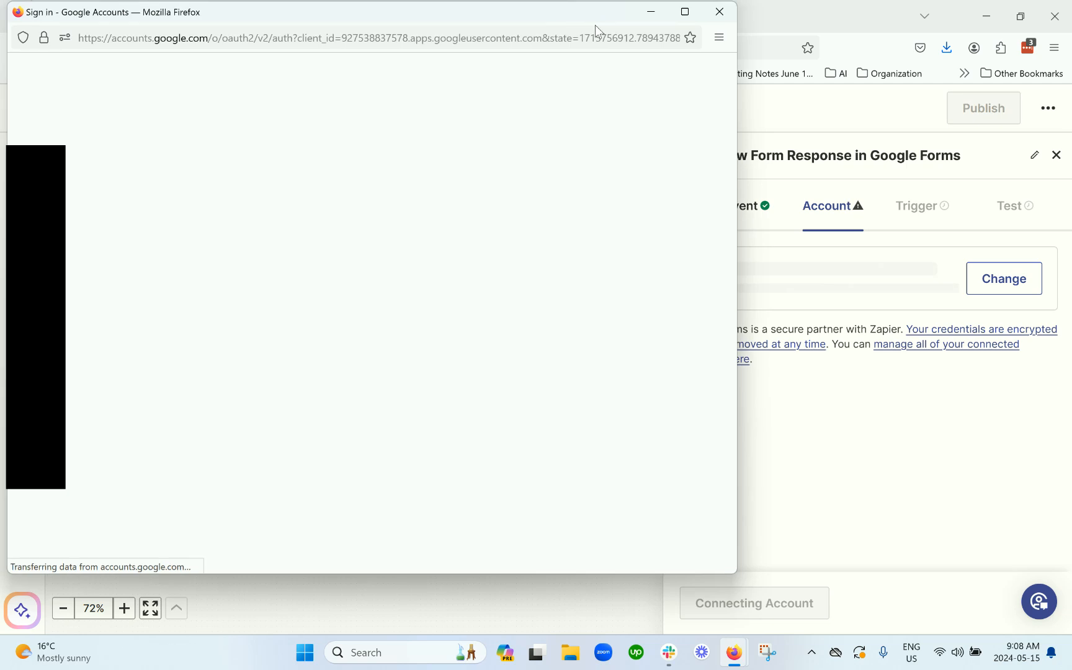
{"action": "left_click_drag", "start_coordinate": [555, 17], "coordinate": [742, 36]}
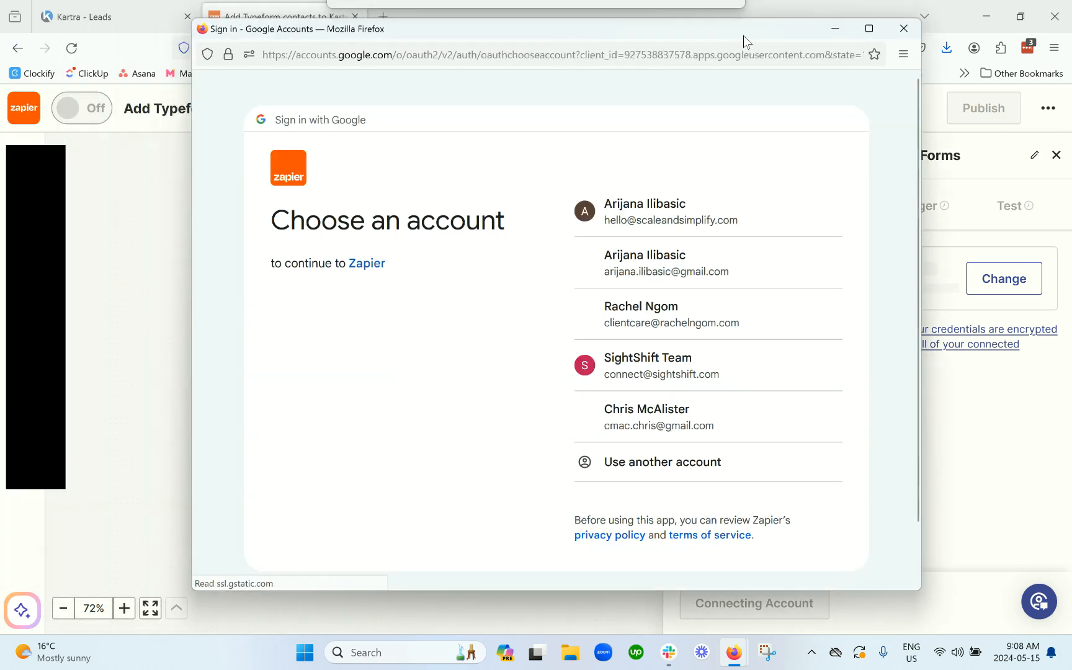
{"action": "left_click", "coordinate": [754, 218]}
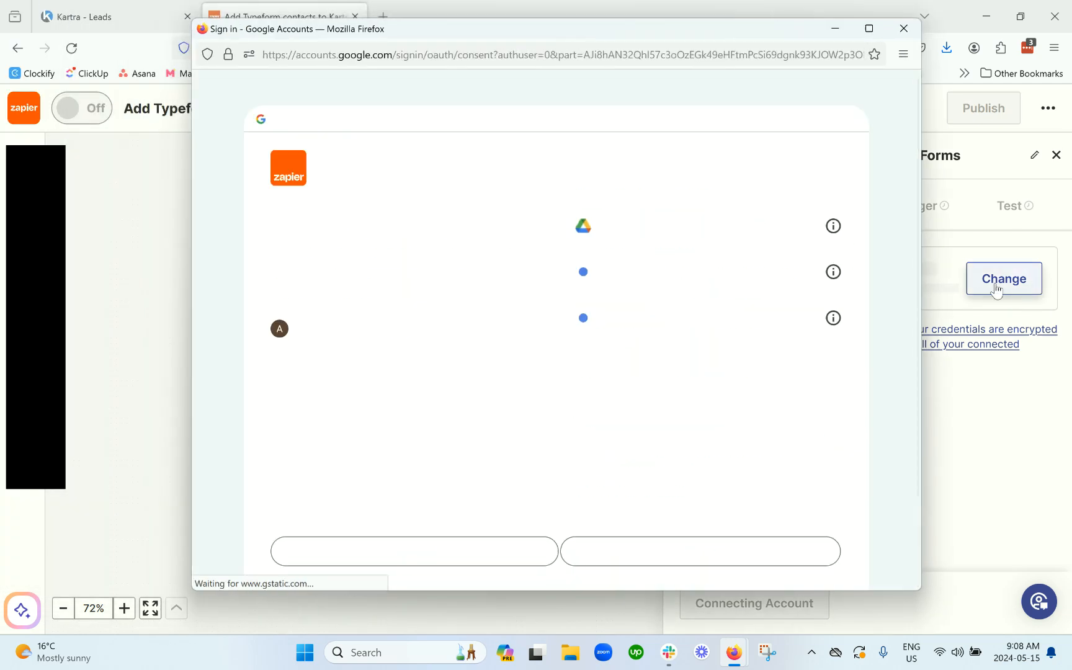
{"action": "left_click", "coordinate": [731, 548]}
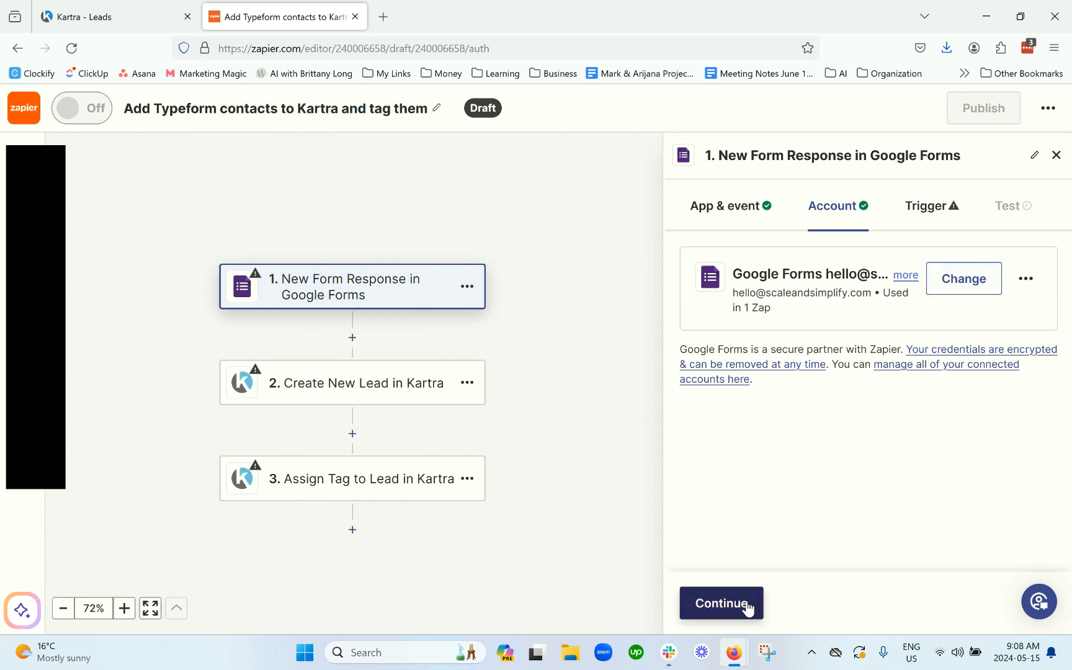
{"action": "left_click", "coordinate": [719, 603]}
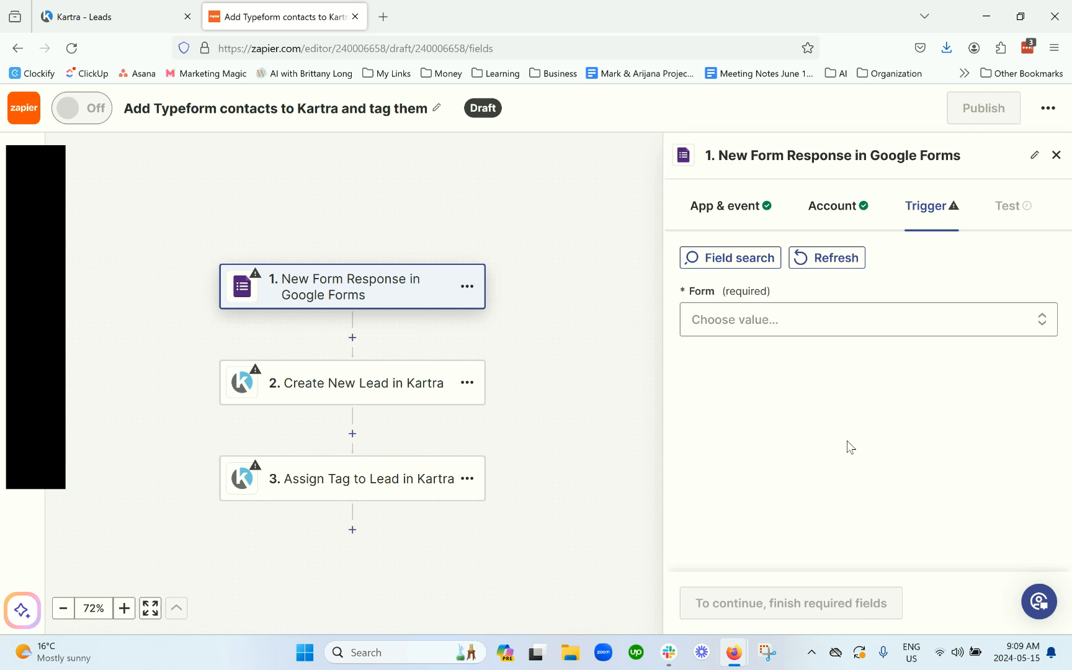
{"action": "left_click", "coordinate": [878, 328]}
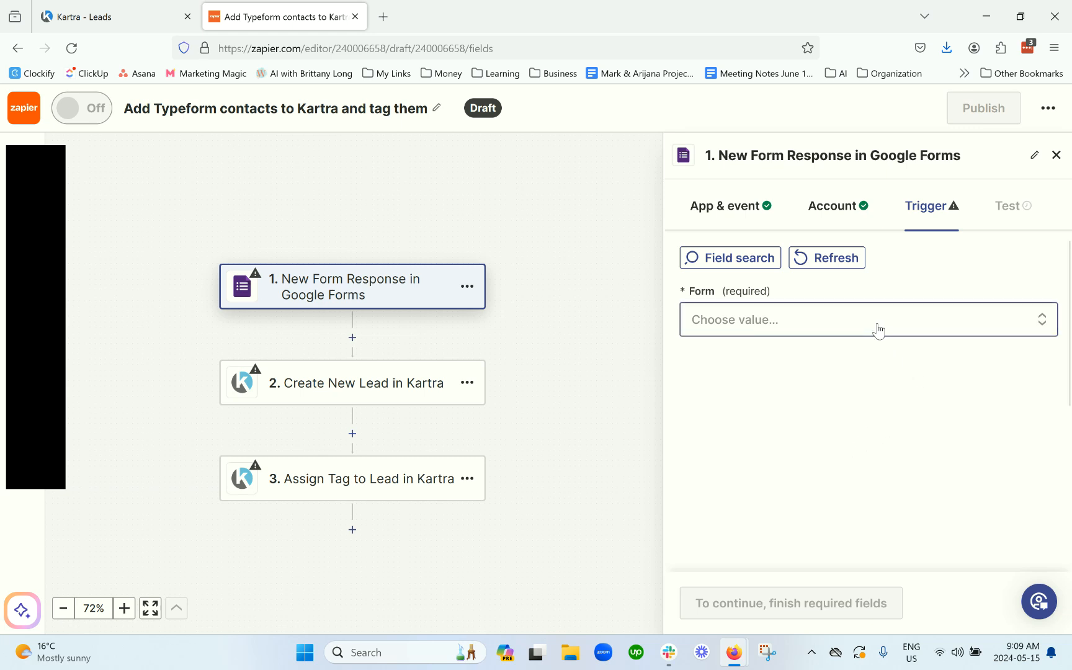
{"action": "scroll", "coordinate": [897, 424], "scroll_direction": "down", "scroll_amount": 2}
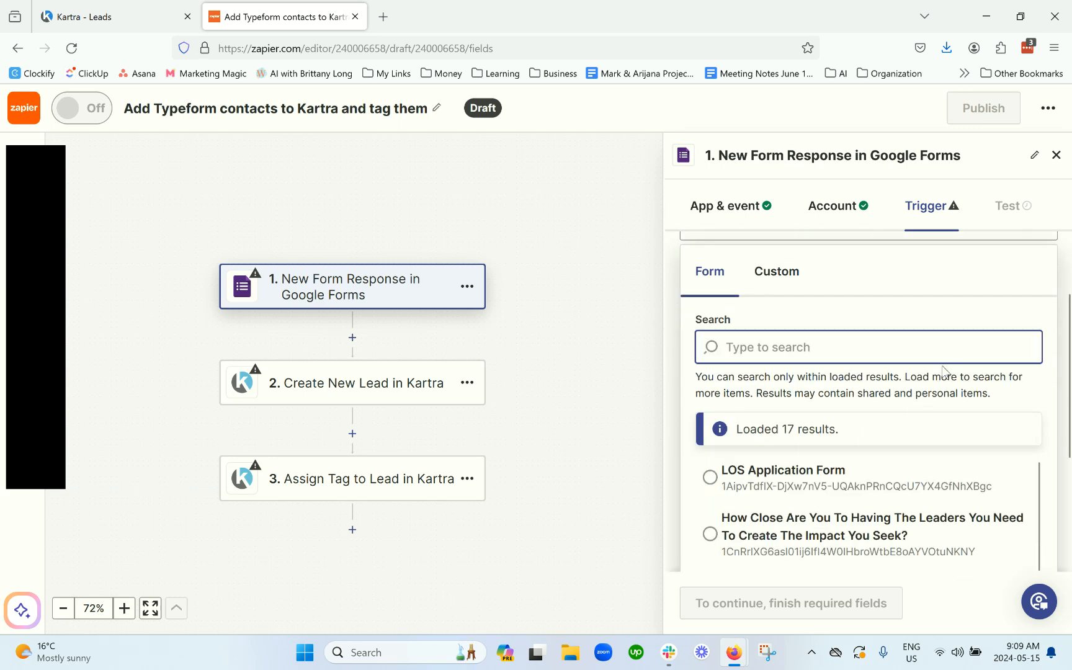
{"action": "scroll", "coordinate": [934, 383], "scroll_direction": "up", "scroll_amount": 2}
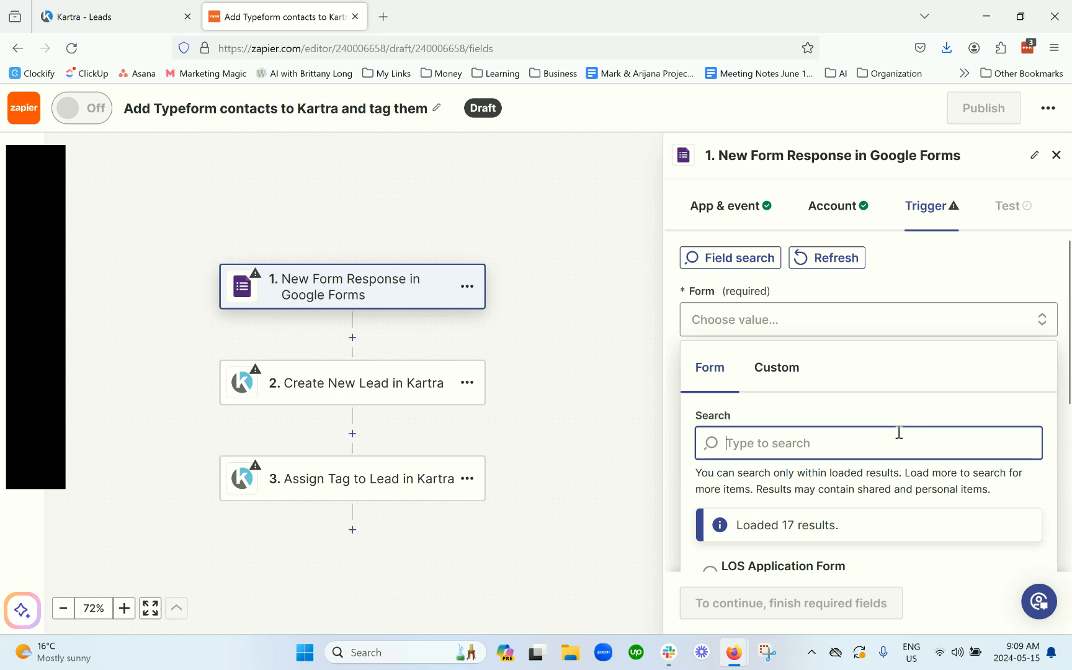
{"action": "left_click", "coordinate": [739, 209]}
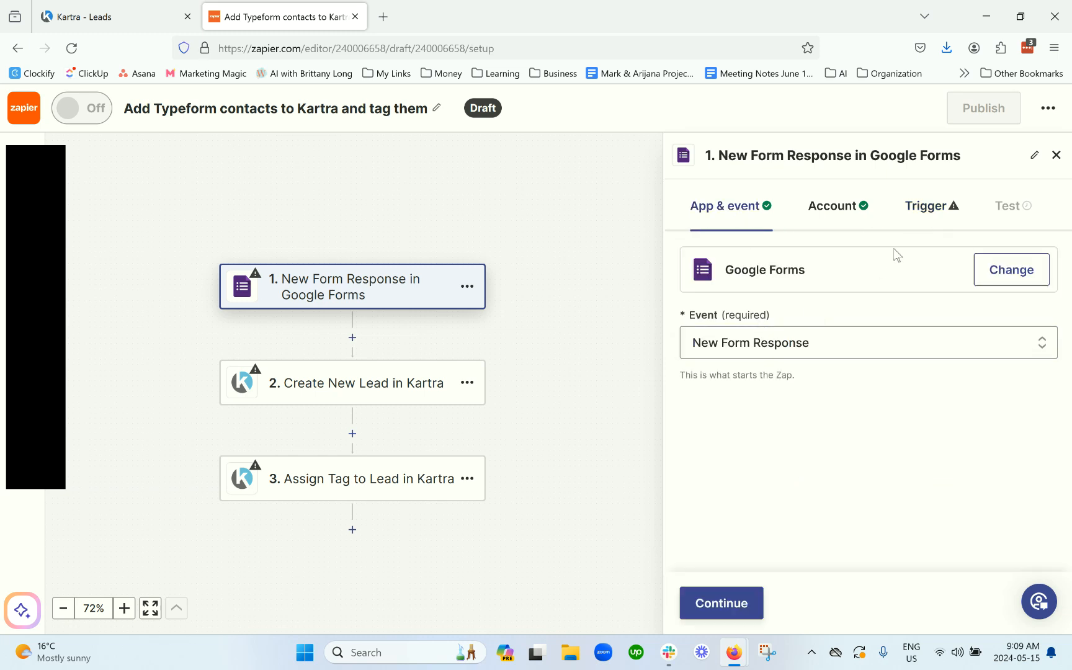
{"action": "left_click", "coordinate": [927, 210]}
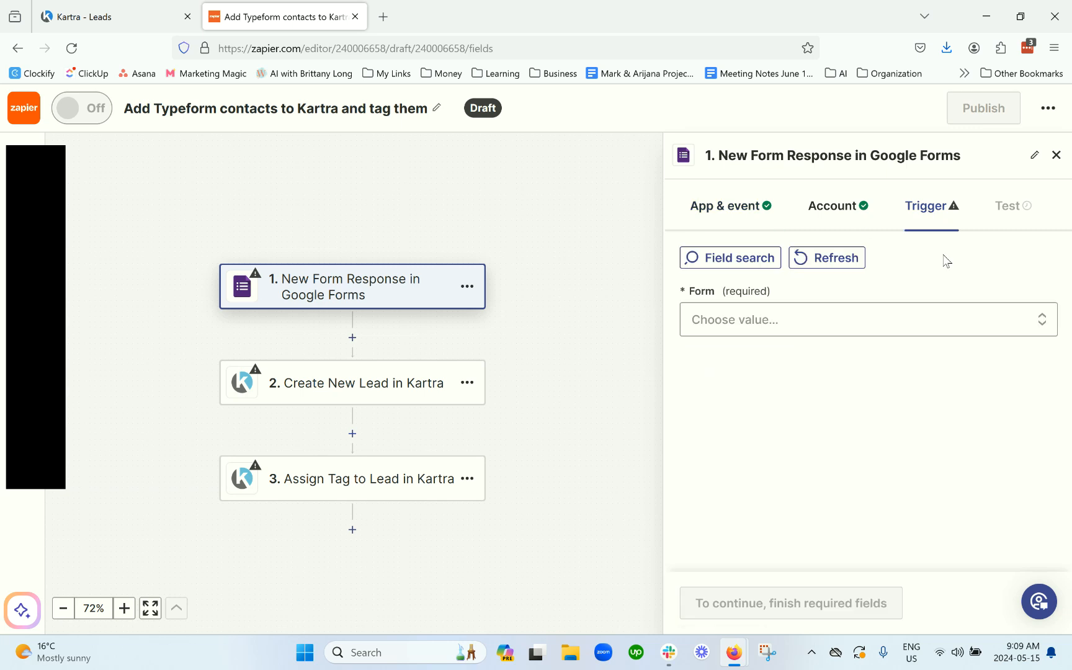
- Select Booking Questionnaire as the form for the Google Forms trigger and continue to the trigger test
{"action": "left_click", "coordinate": [825, 323]}
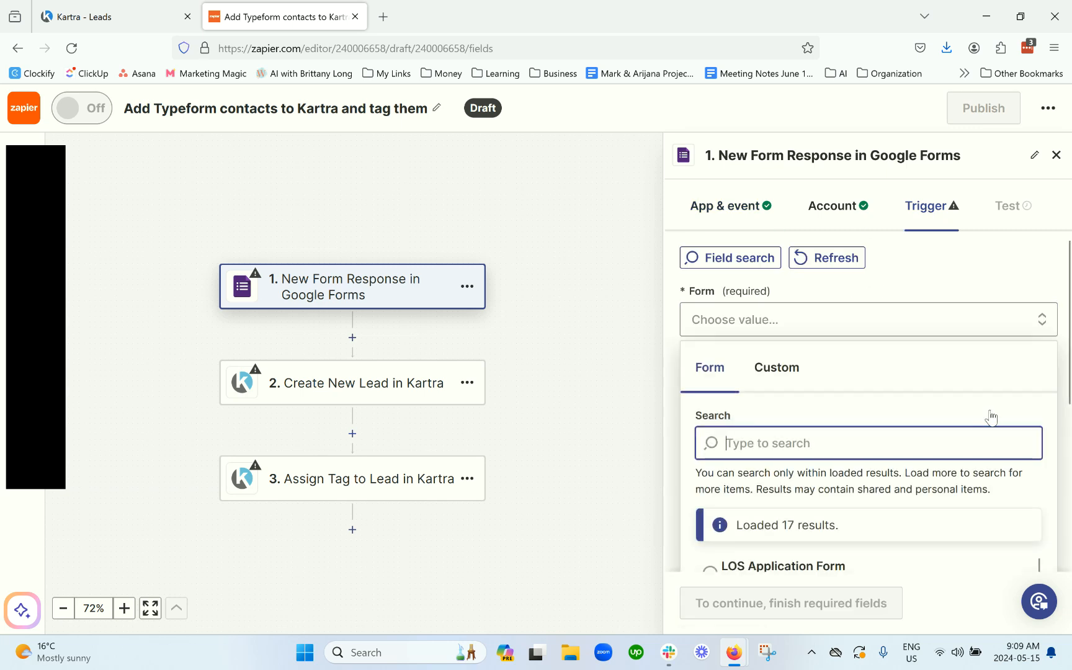
{"action": "scroll", "coordinate": [999, 433], "scroll_direction": "down", "scroll_amount": 2}
{"action": "scroll", "coordinate": [1002, 430], "scroll_direction": "down", "scroll_amount": 3}
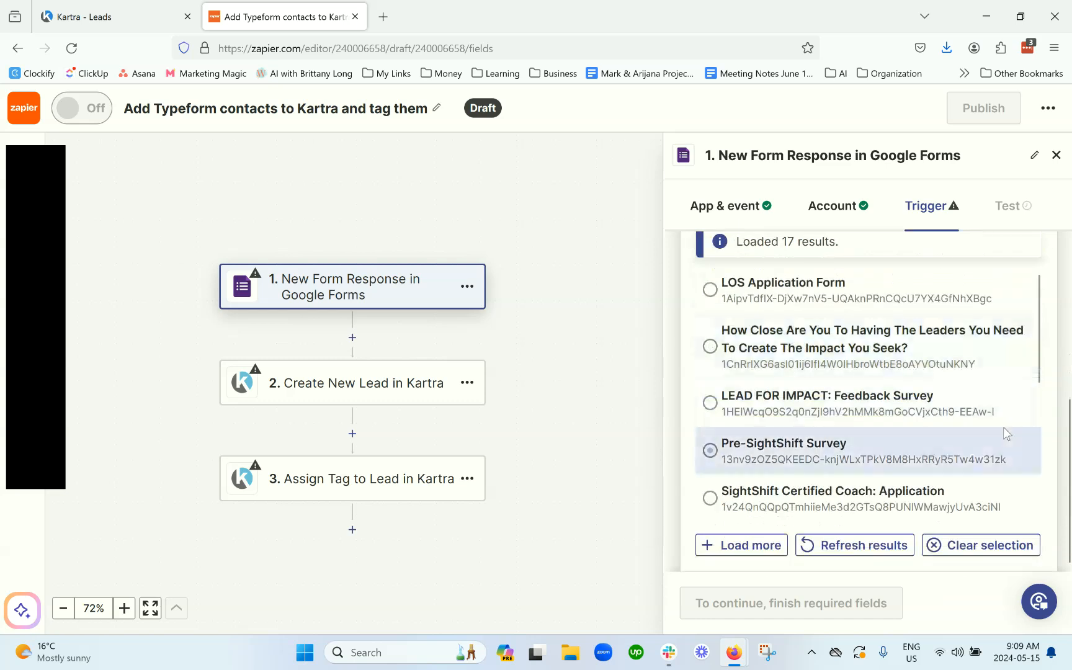
{"action": "left_click", "coordinate": [996, 412]}
{"action": "scroll", "coordinate": [992, 426], "scroll_direction": "down", "scroll_amount": 2}
{"action": "scroll", "coordinate": [986, 424], "scroll_direction": "down", "scroll_amount": 4}
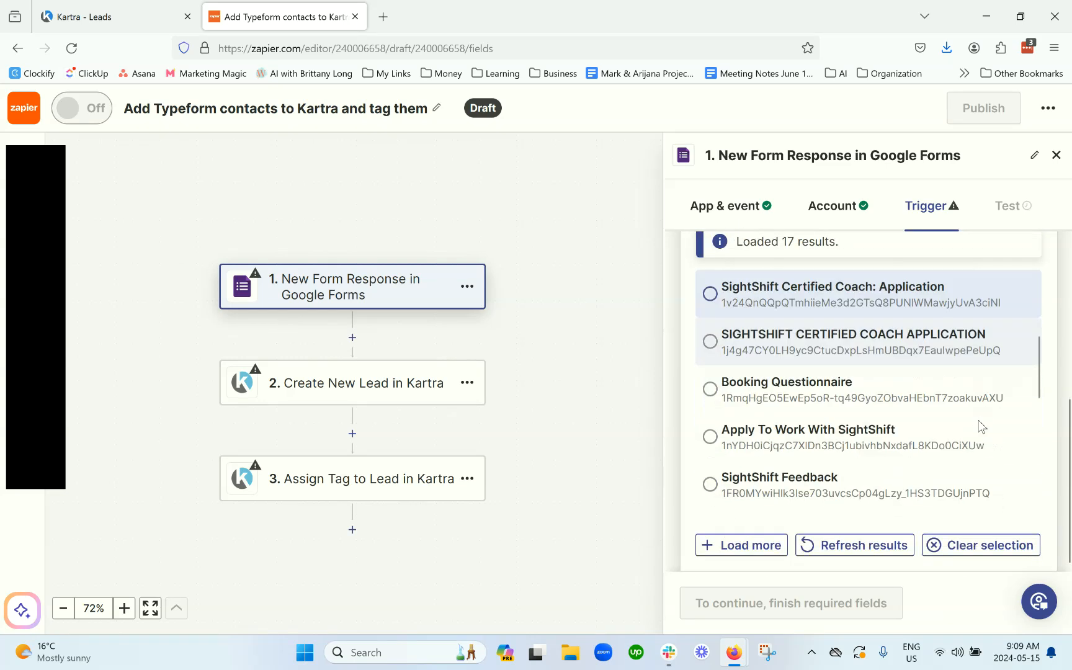
{"action": "left_click", "coordinate": [920, 304]}
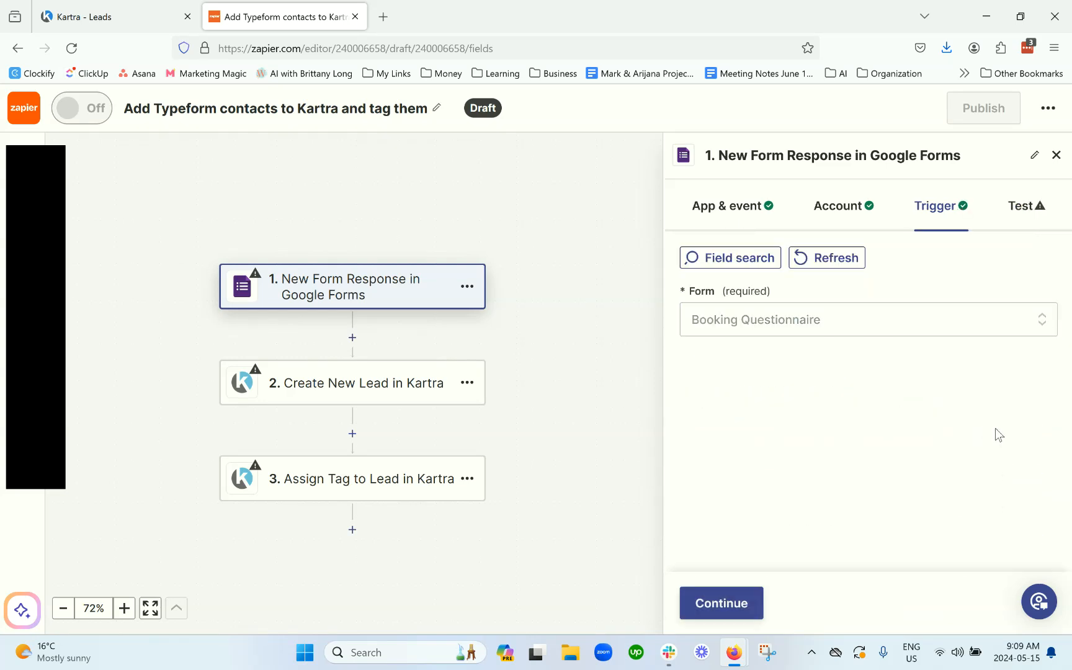
{"action": "left_click", "coordinate": [736, 611]}
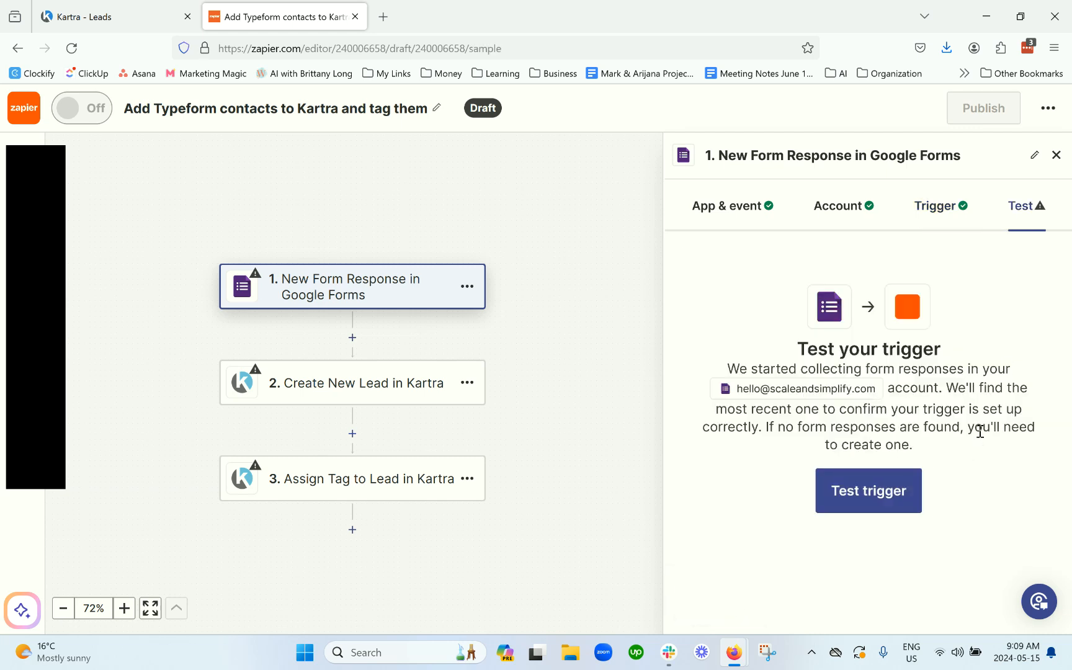
- Test the Google Forms trigger, review the Form Response A record and continue with it
{"action": "left_click", "coordinate": [869, 499]}
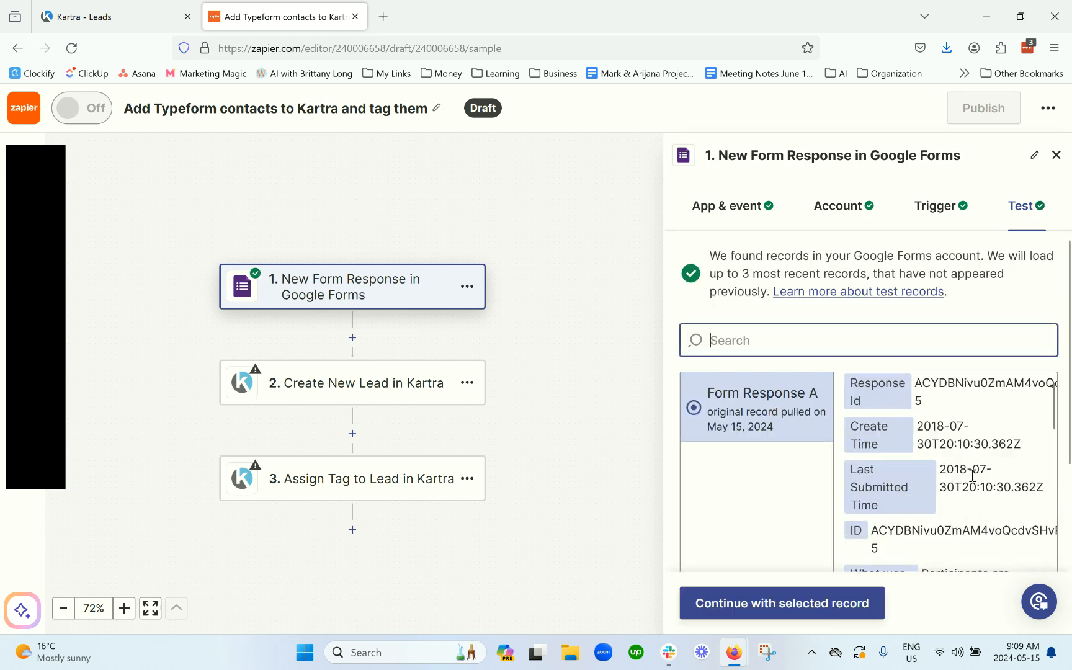
{"action": "scroll", "coordinate": [972, 475], "scroll_direction": "down", "scroll_amount": 8}
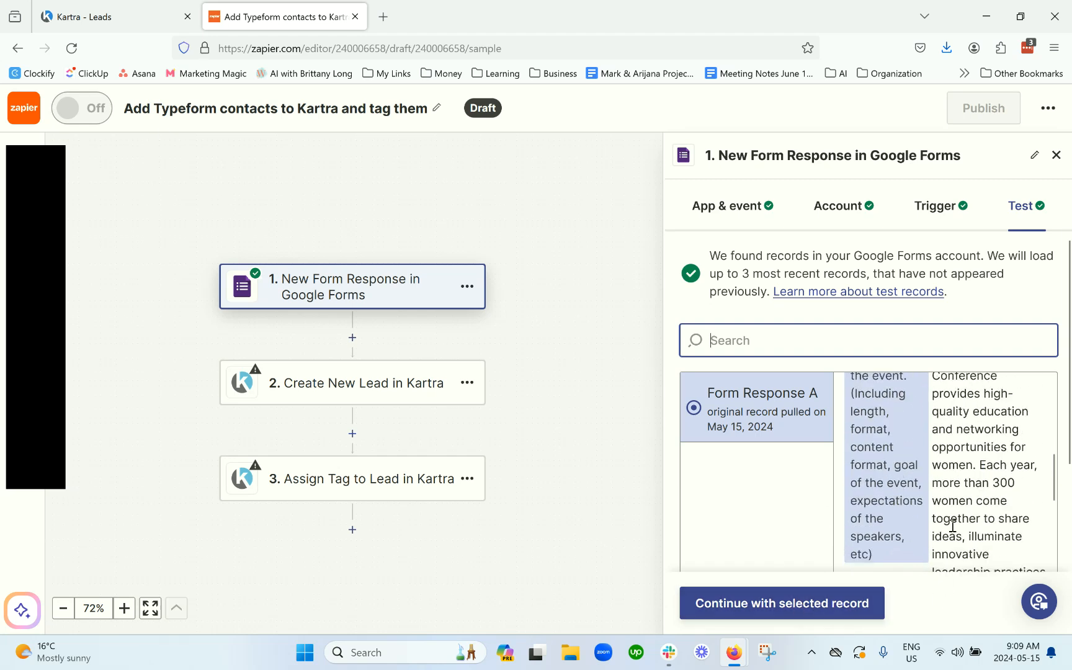
{"action": "scroll", "coordinate": [991, 498], "scroll_direction": "down", "scroll_amount": 5}
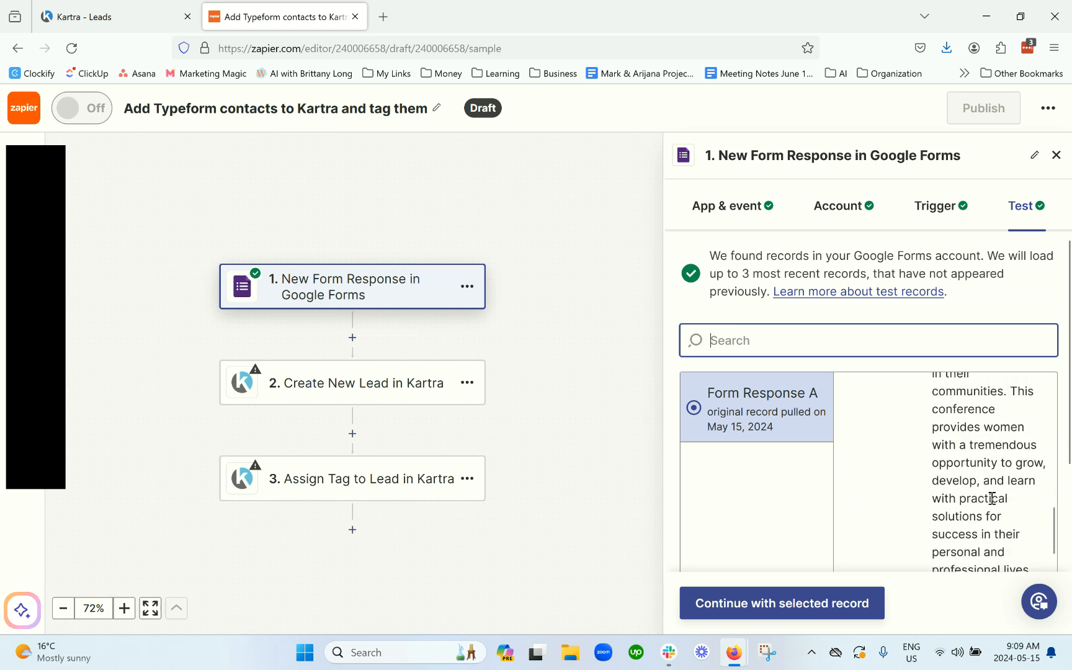
{"action": "left_click", "coordinate": [794, 609]}
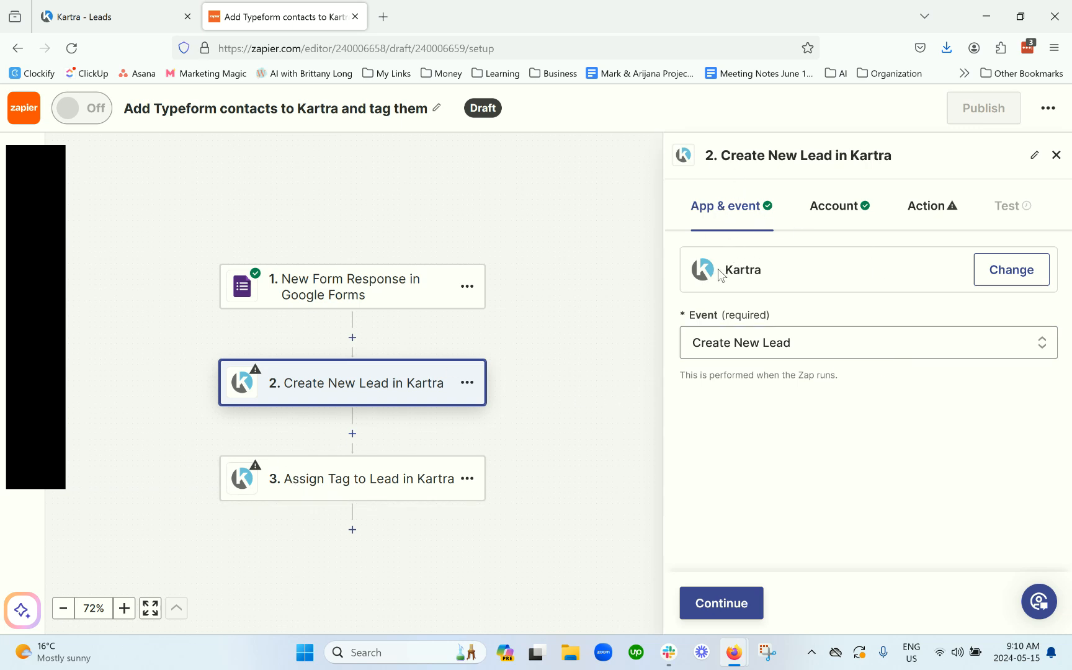
- Review the available Kartra events for the second step, keep Create New Lead and continue to the account setup
{"action": "left_click", "coordinate": [709, 346]}
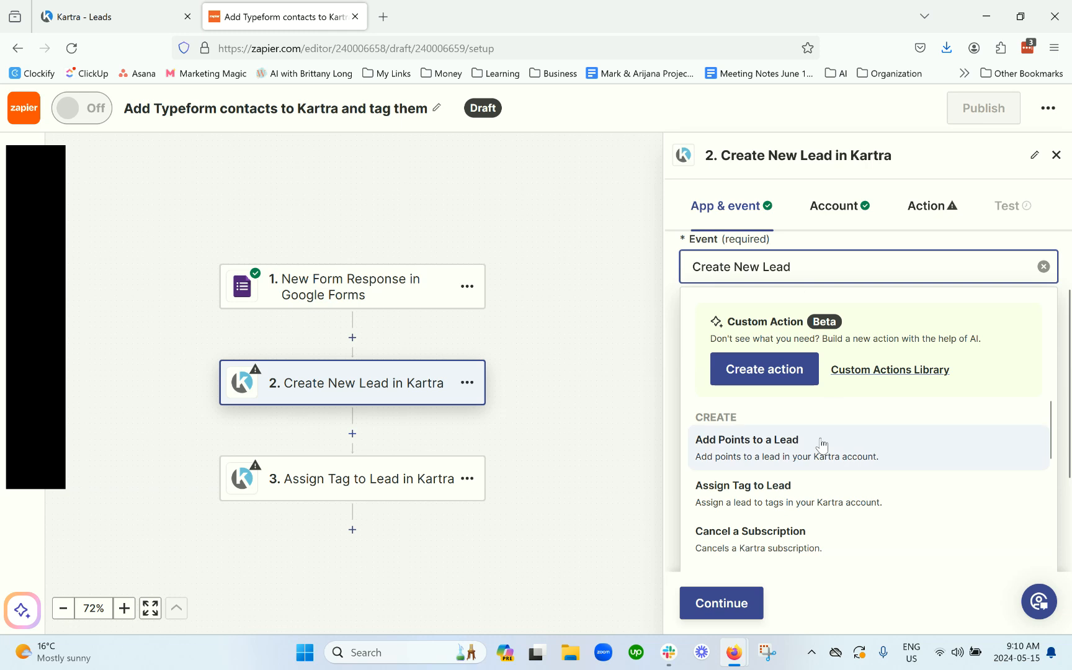
{"action": "scroll", "coordinate": [825, 446], "scroll_direction": "down", "scroll_amount": 6}
{"action": "scroll", "coordinate": [848, 488], "scroll_direction": "down", "scroll_amount": 10}
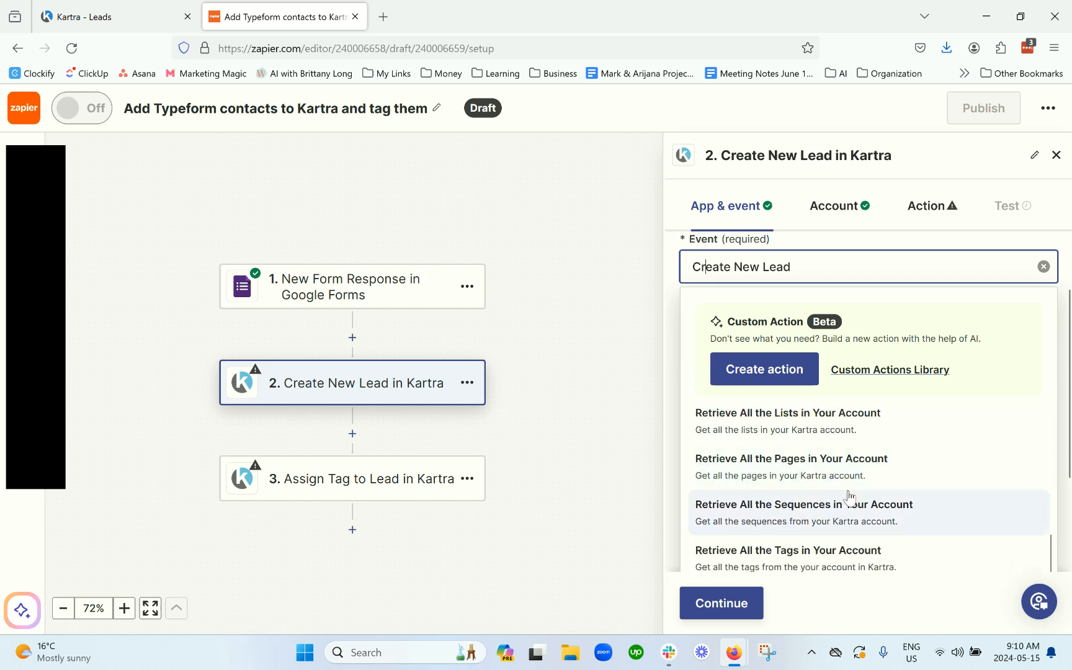
{"action": "scroll", "coordinate": [850, 479], "scroll_direction": "down", "scroll_amount": 5}
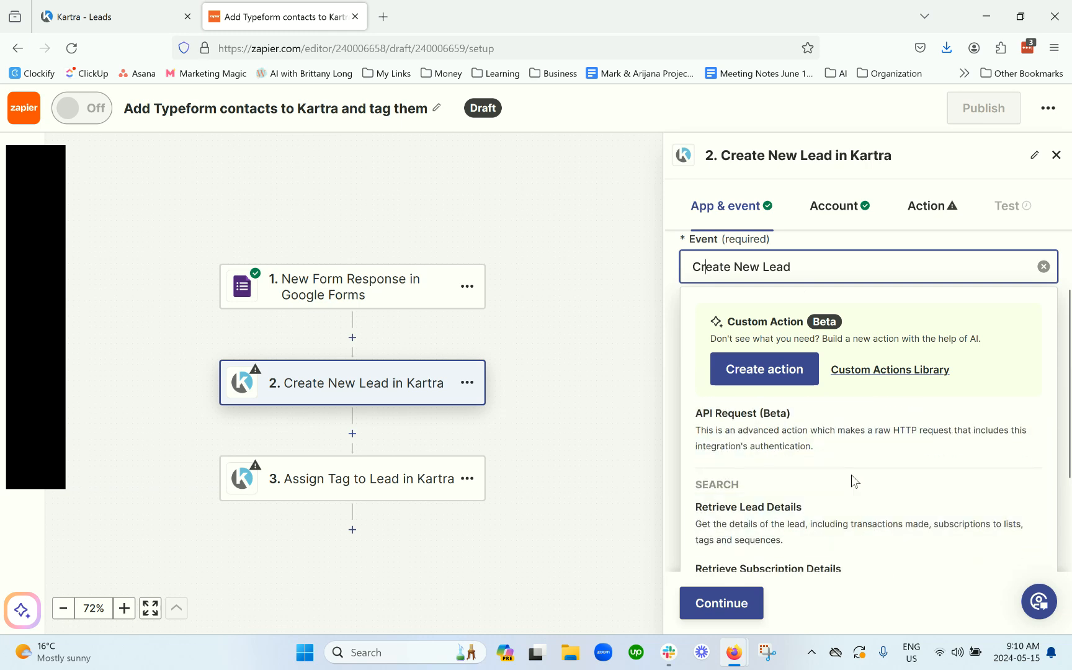
{"action": "scroll", "coordinate": [851, 478], "scroll_direction": "up", "scroll_amount": 5}
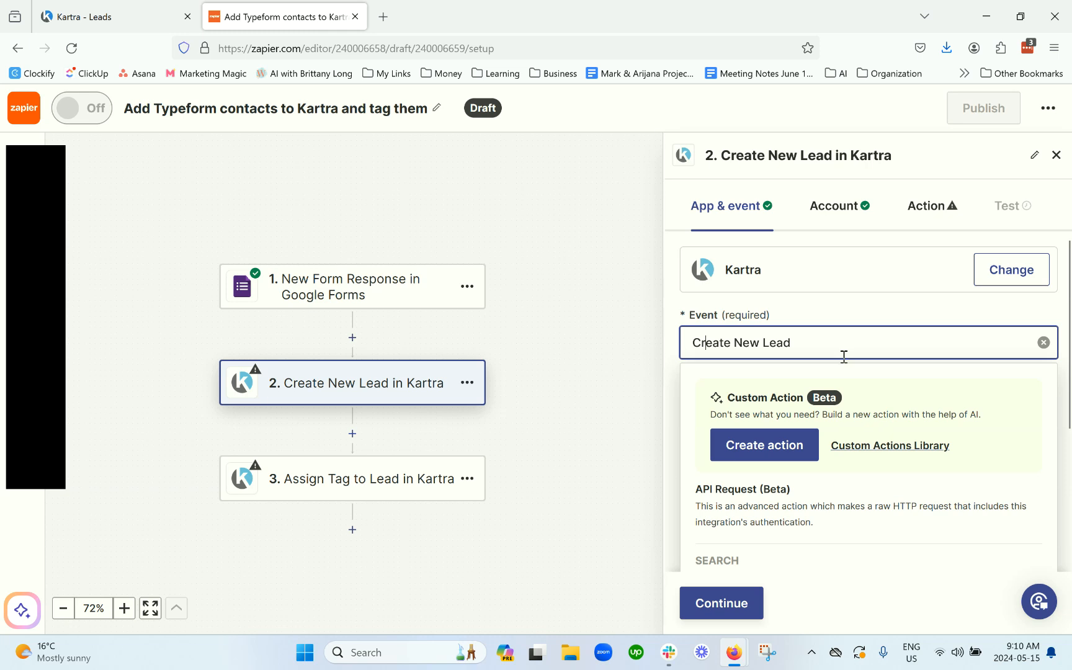
{"action": "left_click", "coordinate": [840, 313]}
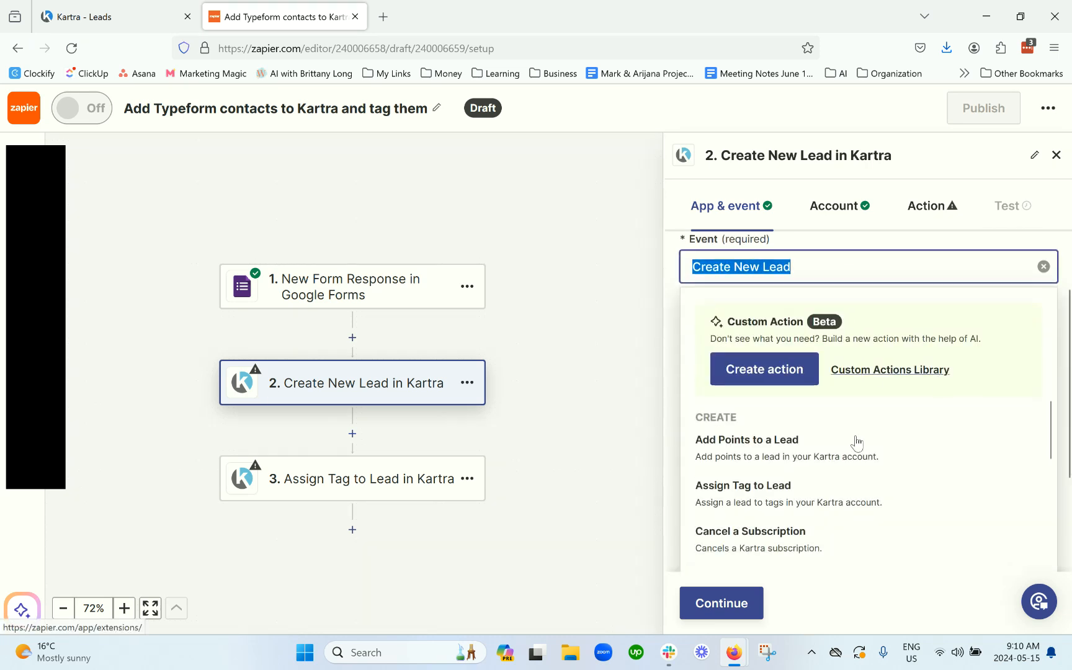
{"action": "left_click", "coordinate": [750, 606]}
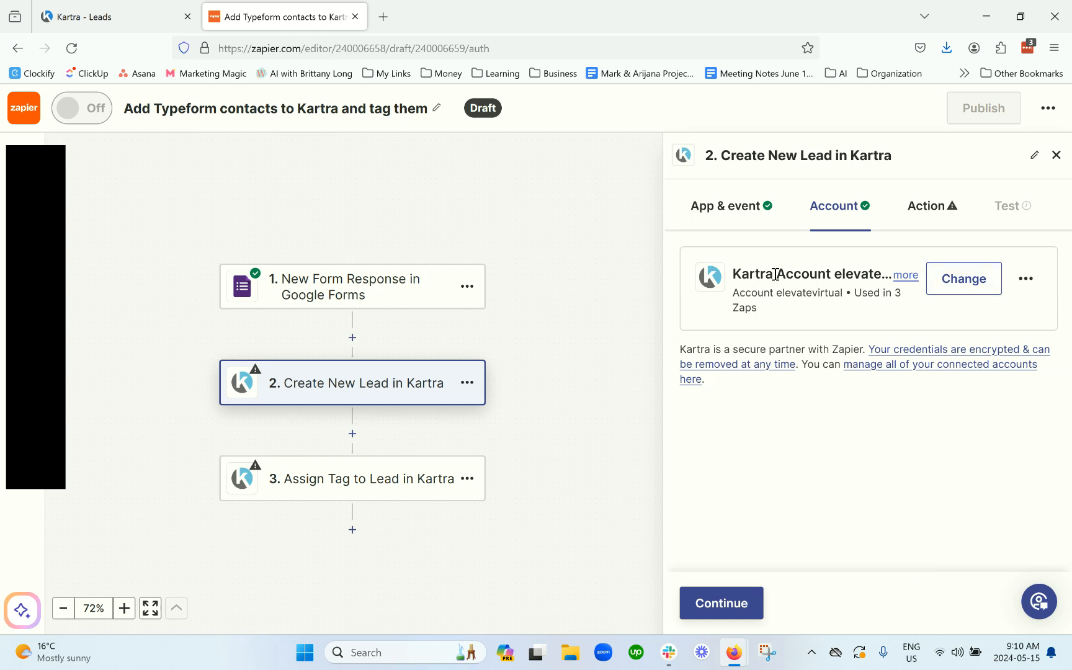
- Check the connected Kartra account's options, keep that account and continue to the action fields
{"action": "left_click", "coordinate": [1025, 278]}
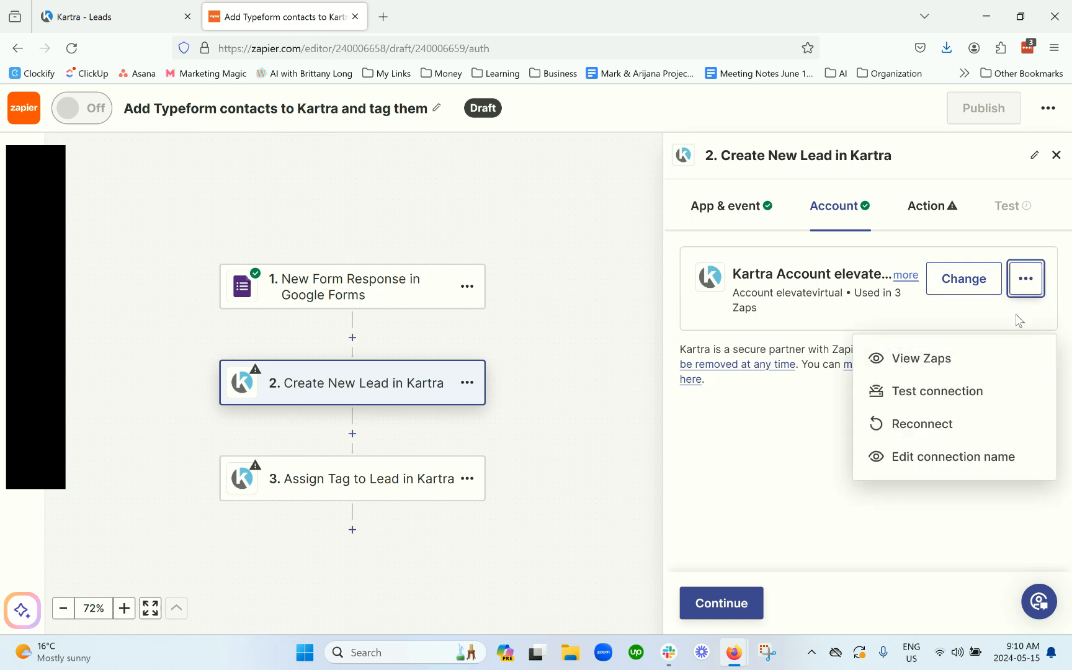
{"action": "left_click", "coordinate": [823, 314]}
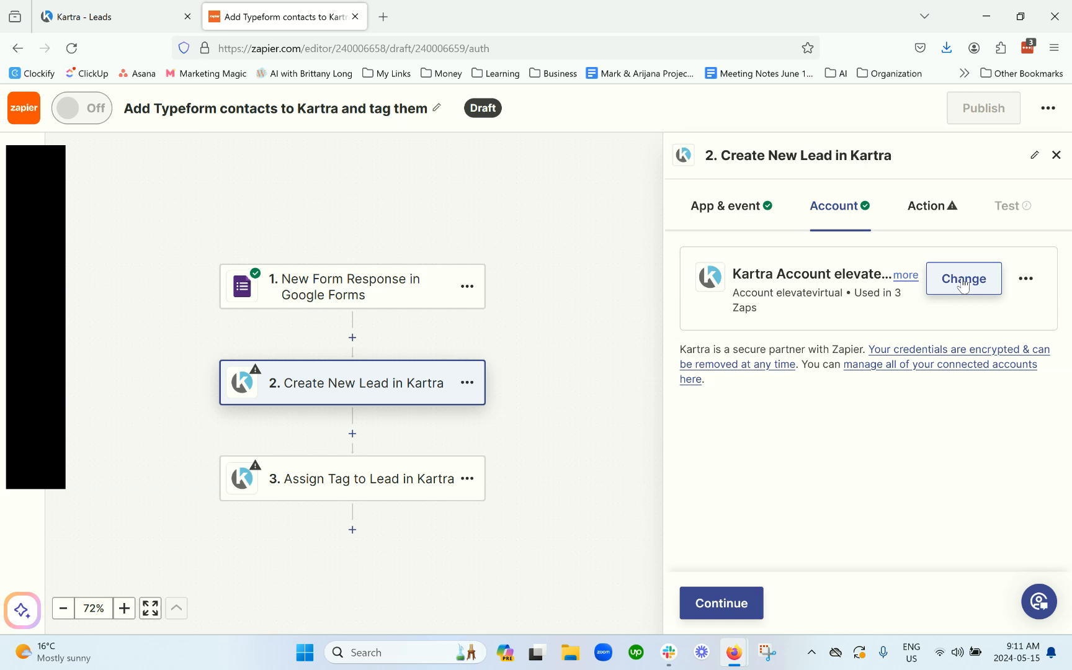
{"action": "left_click", "coordinate": [729, 604]}
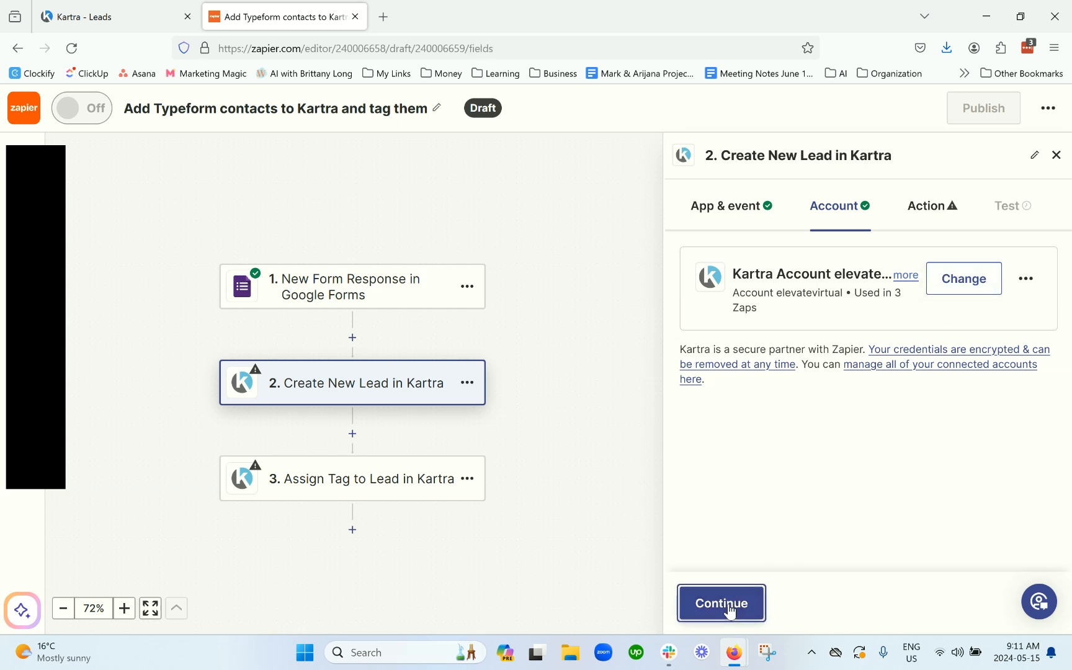
- Map the Google Forms Respondent Email to the required Email field of the new Kartra lead
{"action": "left_click", "coordinate": [801, 315]}
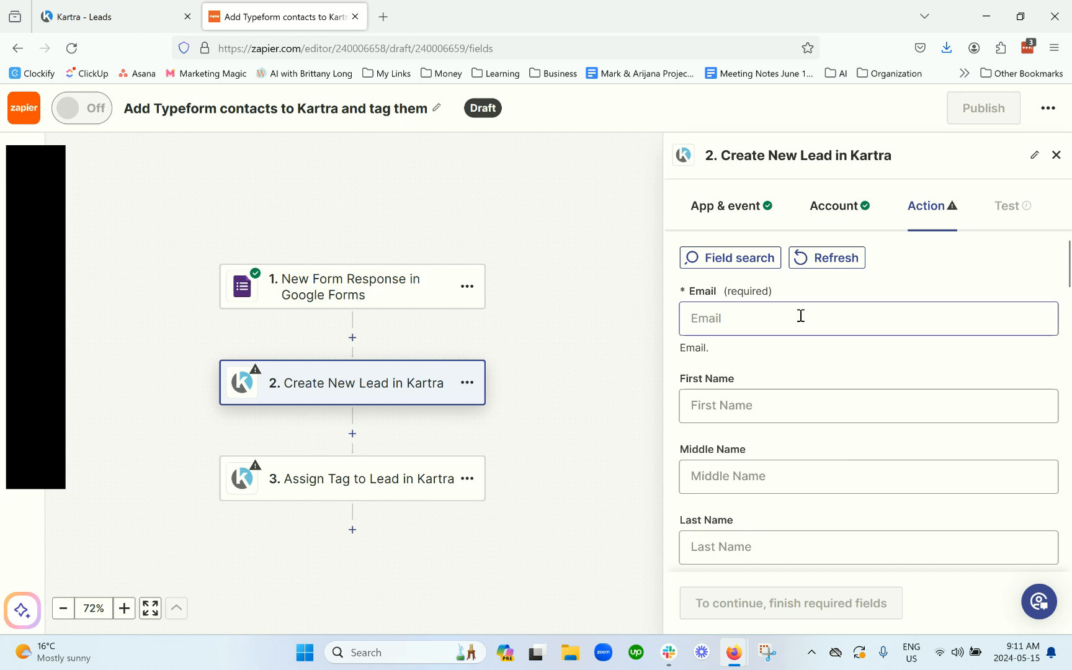
{"action": "left_click", "coordinate": [931, 318]}
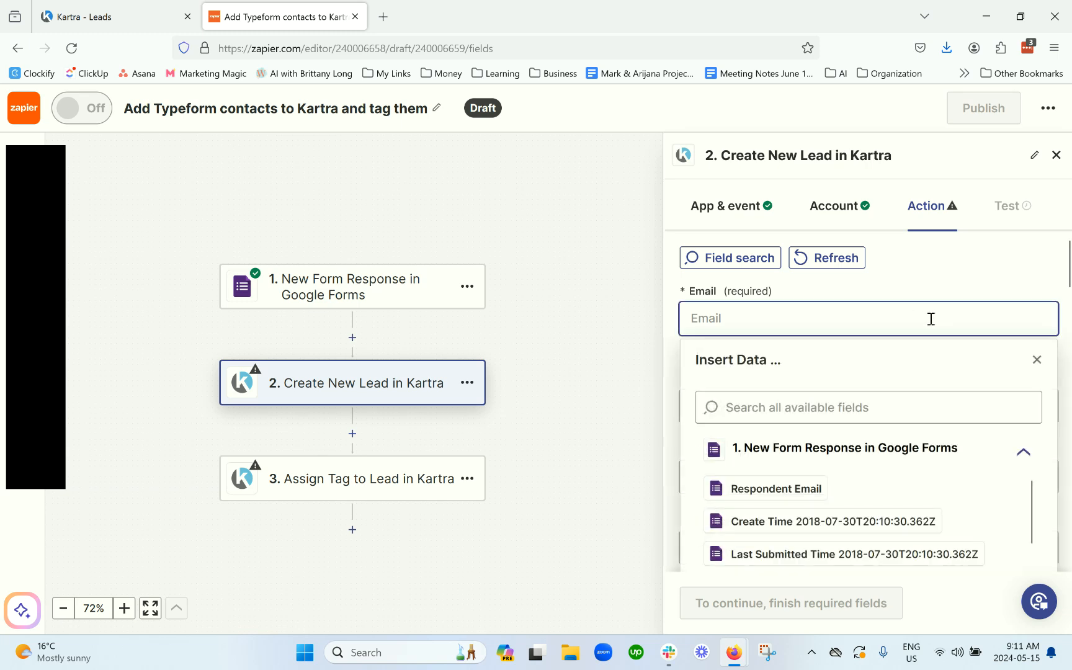
{"action": "left_click", "coordinate": [952, 281]}
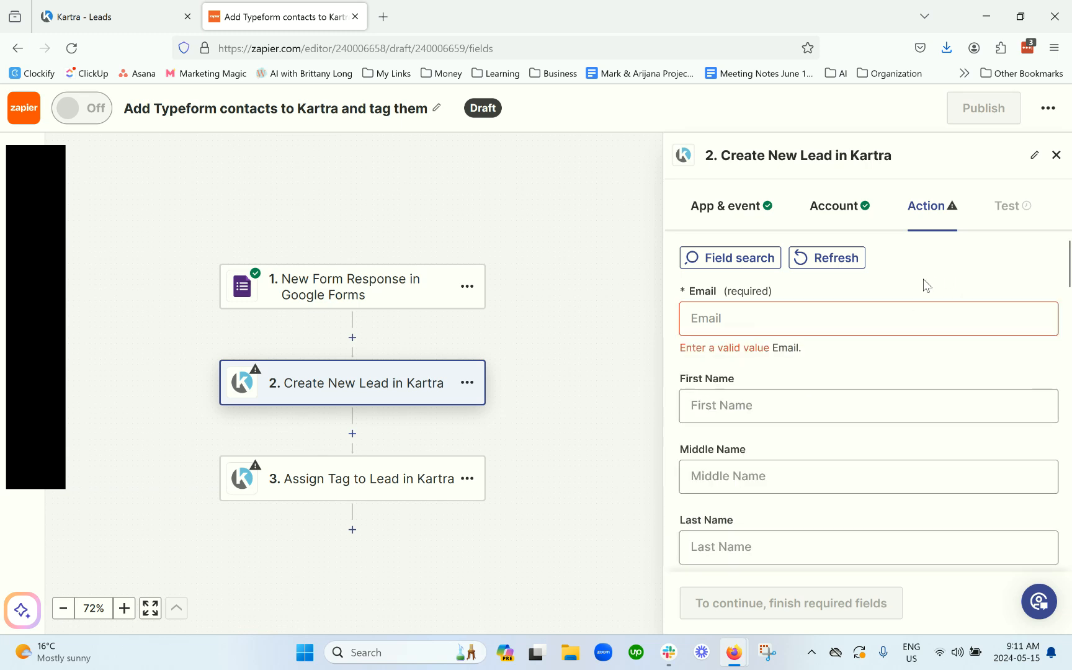
{"action": "left_click", "coordinate": [839, 322]}
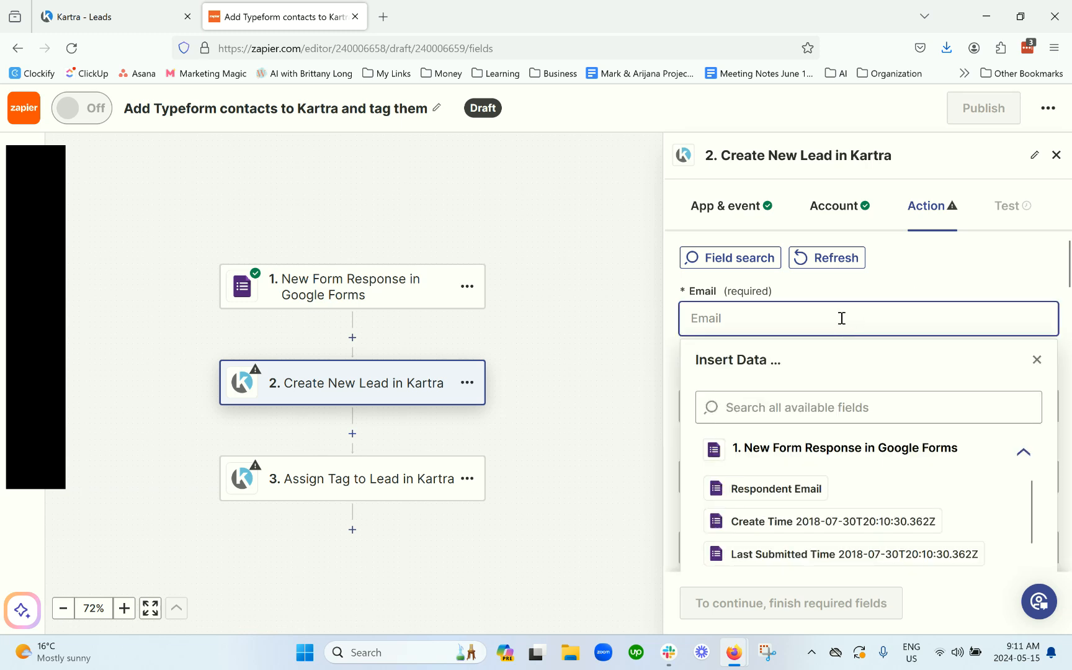
{"action": "scroll", "coordinate": [835, 476], "scroll_direction": "down", "scroll_amount": 5}
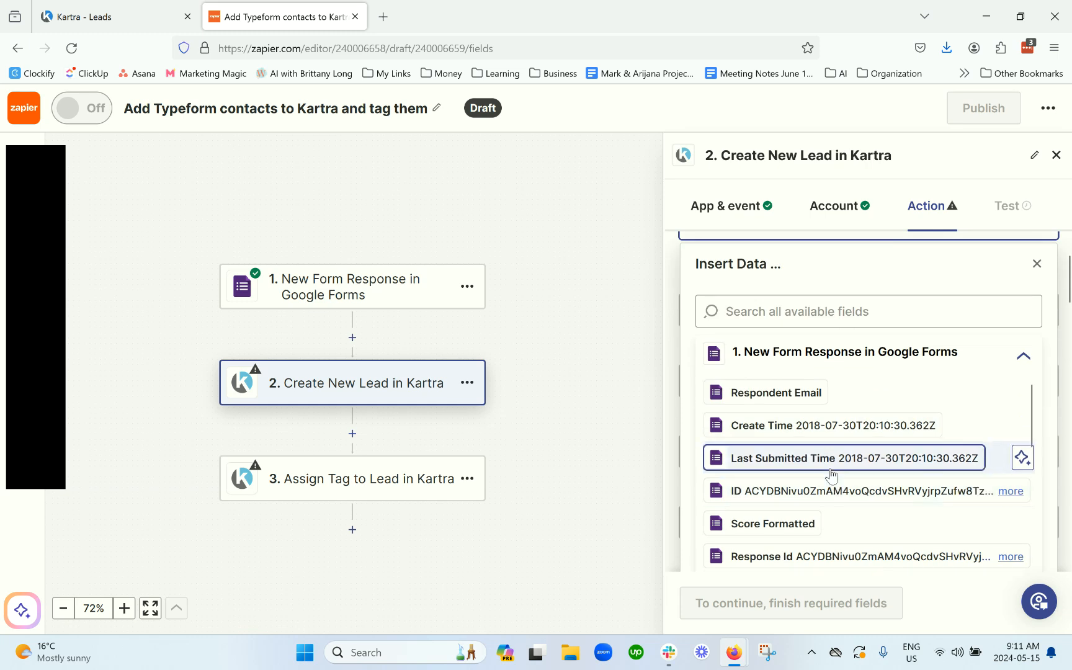
{"action": "scroll", "coordinate": [835, 476], "scroll_direction": "down", "scroll_amount": 1}
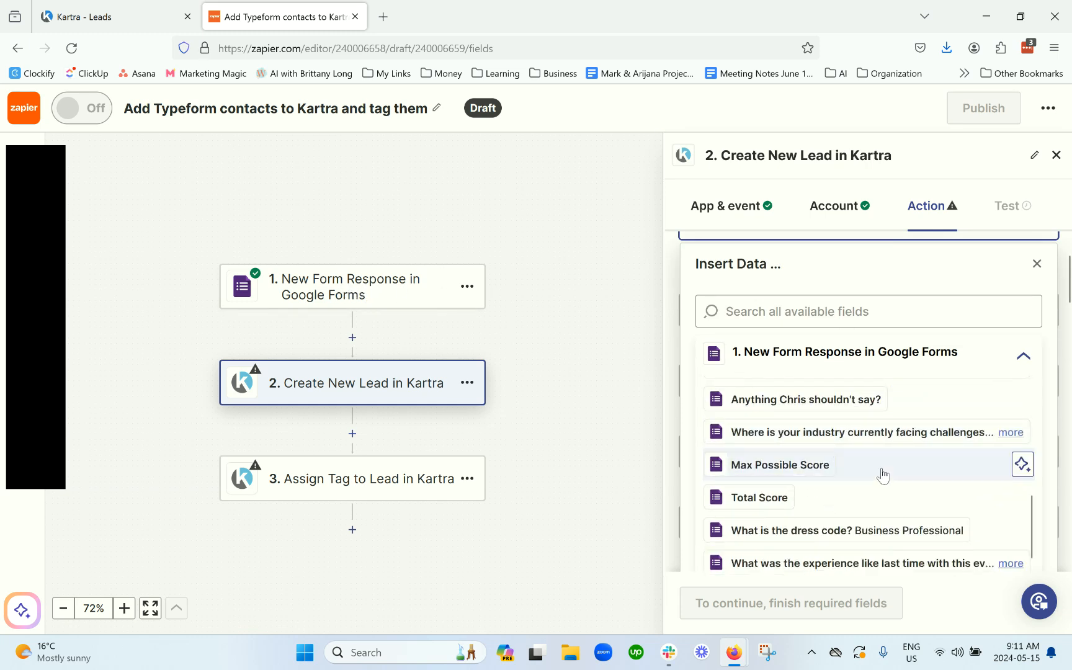
{"action": "scroll", "coordinate": [874, 462], "scroll_direction": "up", "scroll_amount": 3}
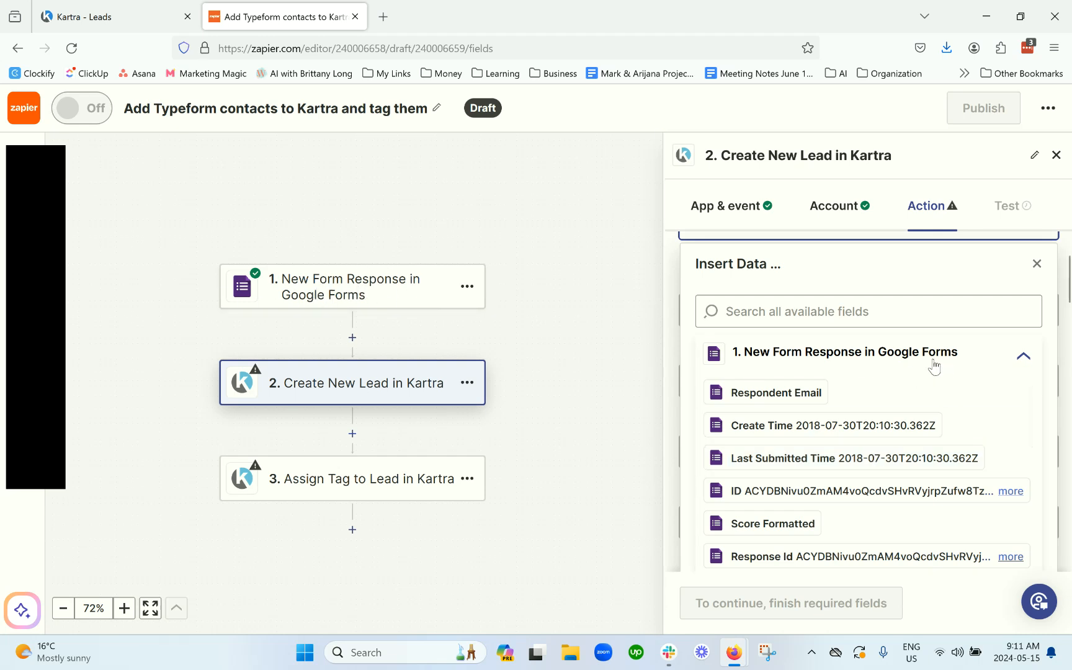
{"action": "left_click", "coordinate": [807, 397]}
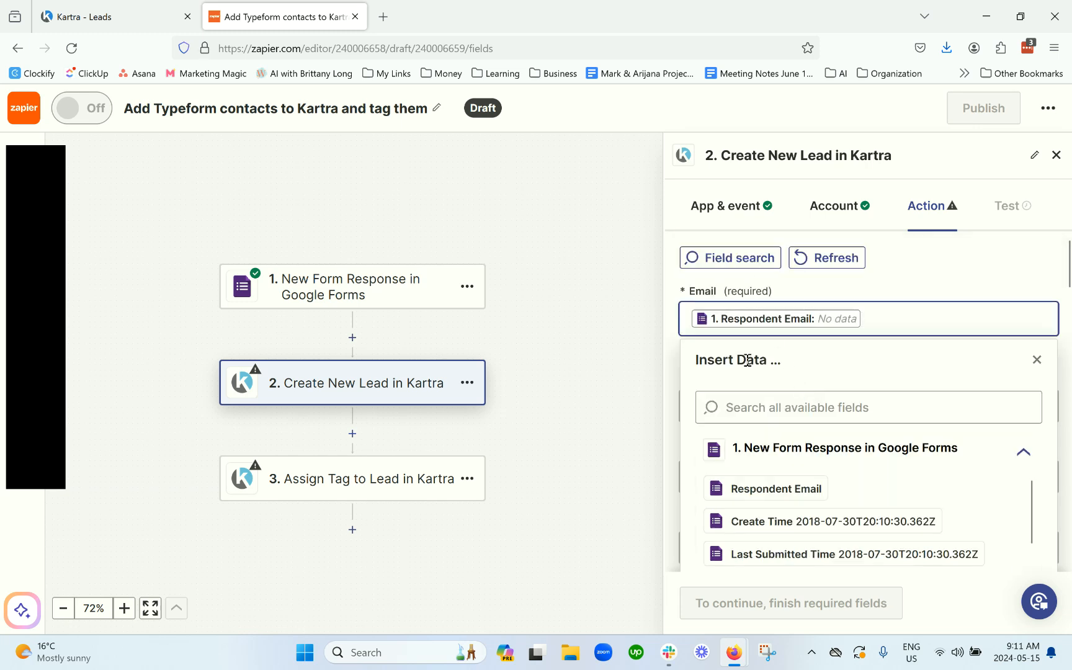
{"action": "left_click", "coordinate": [685, 291]}
- Map the form answer "Where is your industry currently facing challenges and changes?" to the First Name field of the new Kartra lead
{"action": "scroll", "coordinate": [747, 366], "scroll_direction": "down", "scroll_amount": 2}
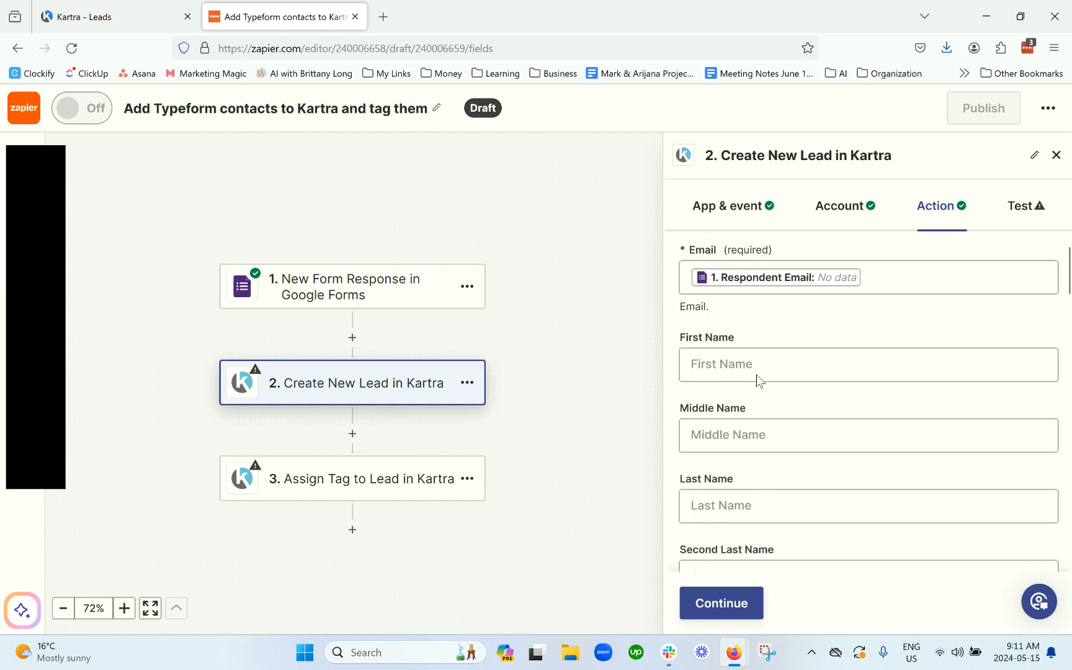
{"action": "left_click", "coordinate": [748, 311]}
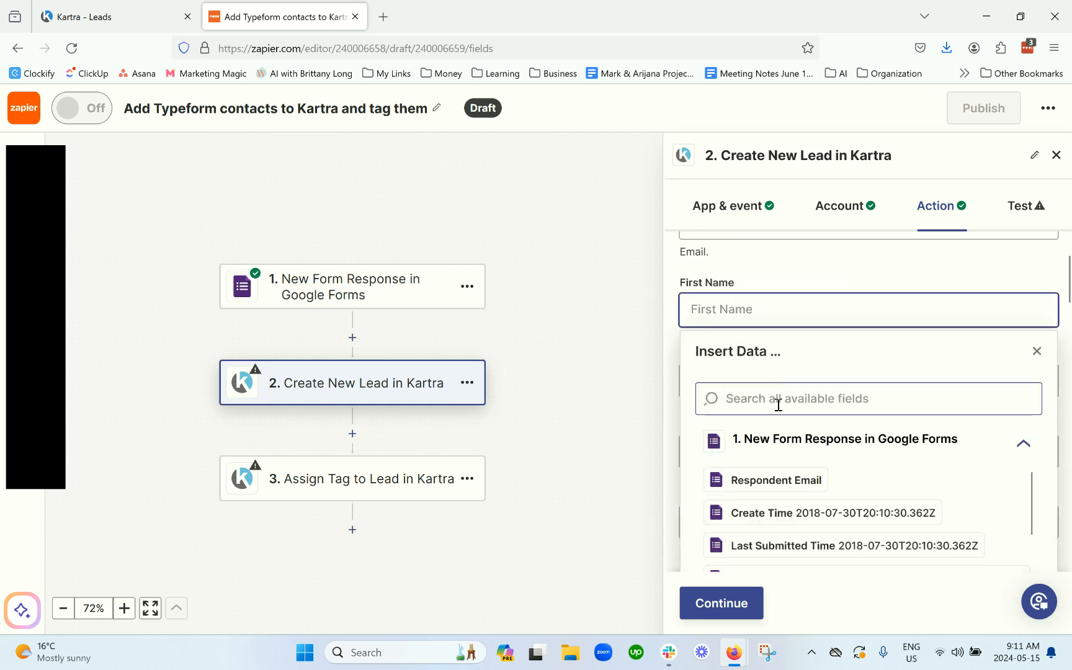
{"action": "scroll", "coordinate": [797, 455], "scroll_direction": "down", "scroll_amount": 5}
{"action": "scroll", "coordinate": [795, 454], "scroll_direction": "down", "scroll_amount": 5}
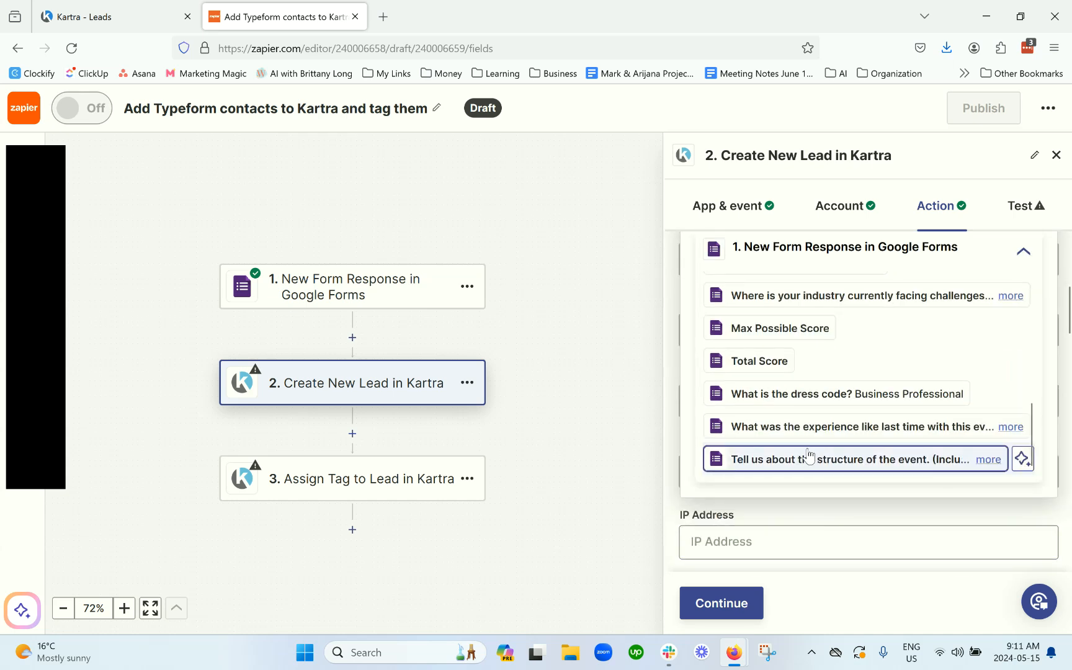
{"action": "scroll", "coordinate": [807, 453], "scroll_direction": "up", "scroll_amount": 5}
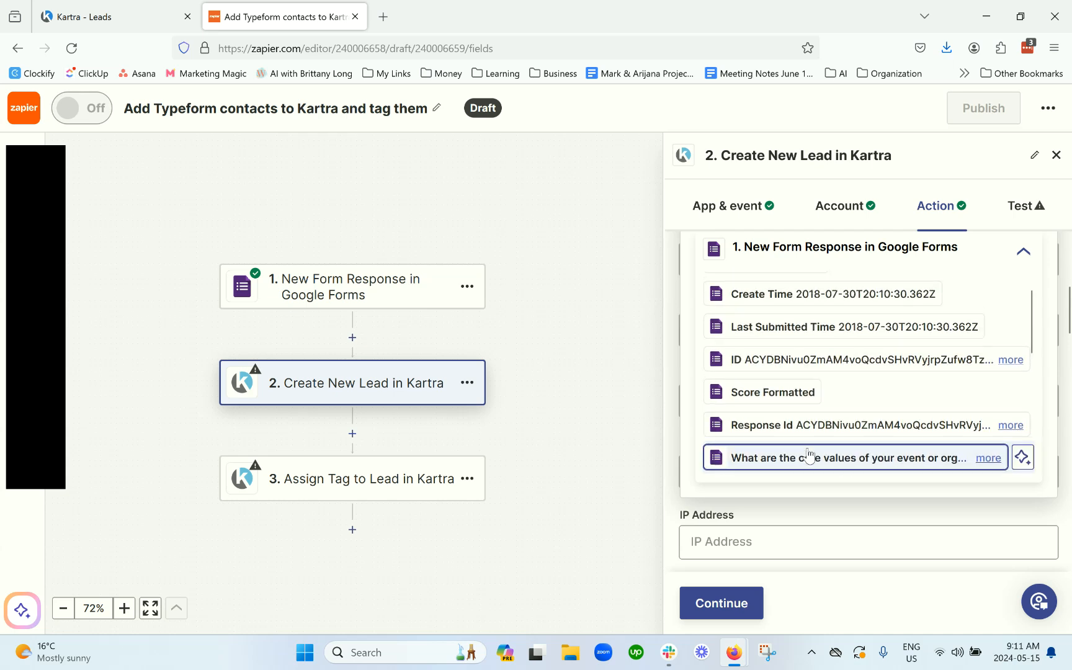
{"action": "scroll", "coordinate": [784, 319], "scroll_direction": "down", "scroll_amount": 2}
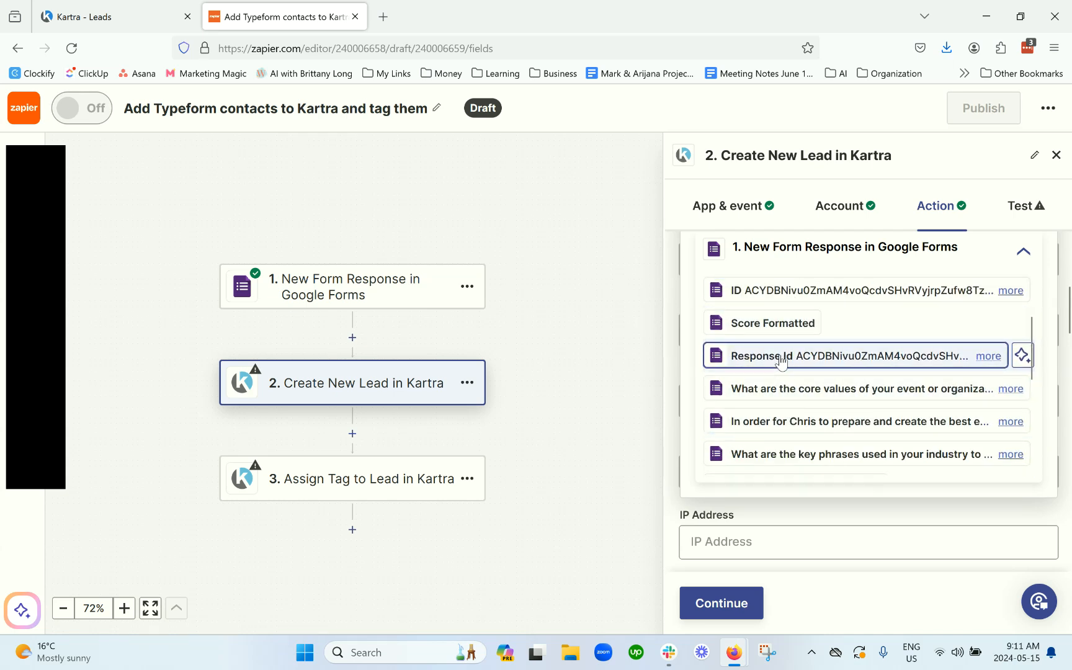
{"action": "scroll", "coordinate": [780, 378], "scroll_direction": "down", "scroll_amount": 2}
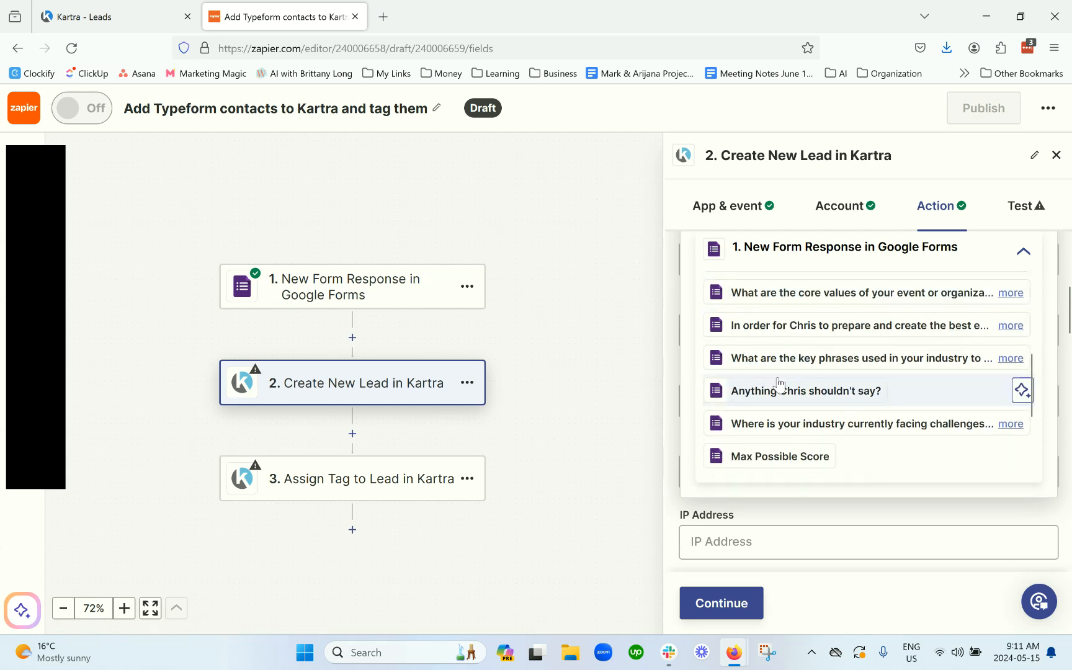
{"action": "left_click", "coordinate": [769, 423]}
{"action": "left_click", "coordinate": [893, 346]}
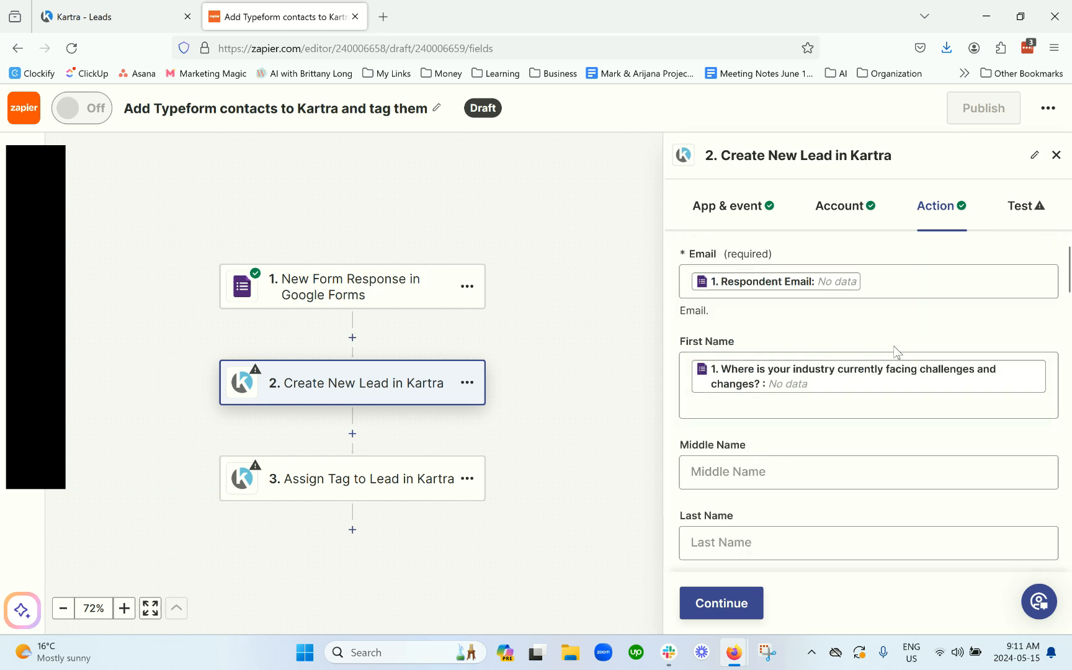
- Examine the remaining optional lead fields, from name and address details to social accounts and custom fields such as Monthly_Ad_Spend
{"action": "scroll", "coordinate": [904, 335], "scroll_direction": "down", "scroll_amount": 2}
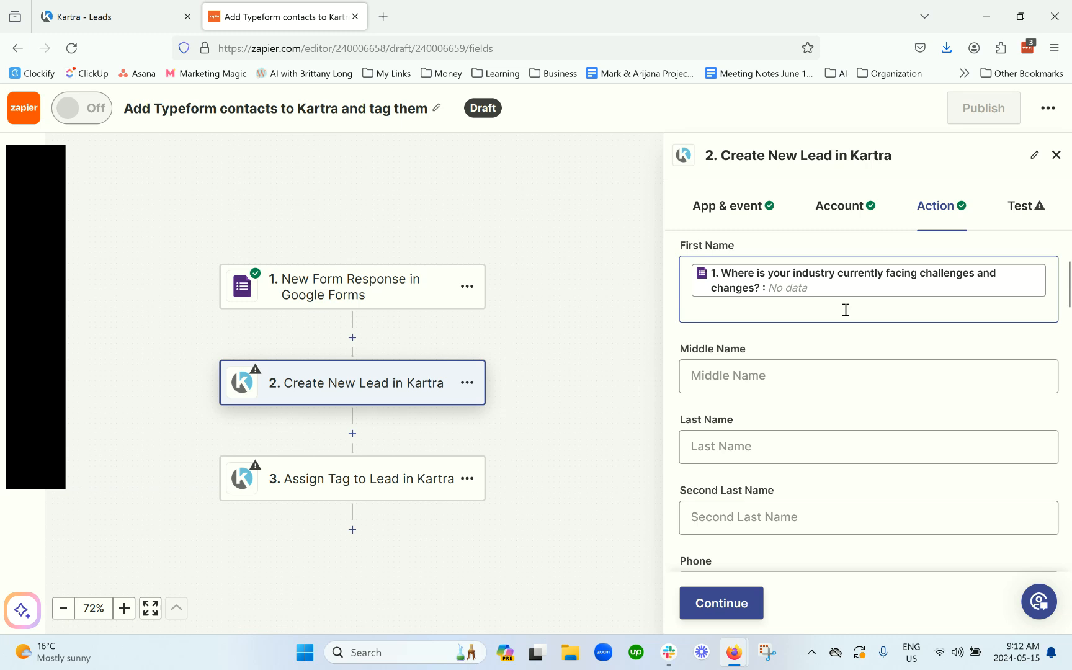
{"action": "scroll", "coordinate": [845, 311], "scroll_direction": "down", "scroll_amount": 3}
{"action": "scroll", "coordinate": [787, 348], "scroll_direction": "down", "scroll_amount": 2}
{"action": "scroll", "coordinate": [862, 359], "scroll_direction": "down", "scroll_amount": 10}
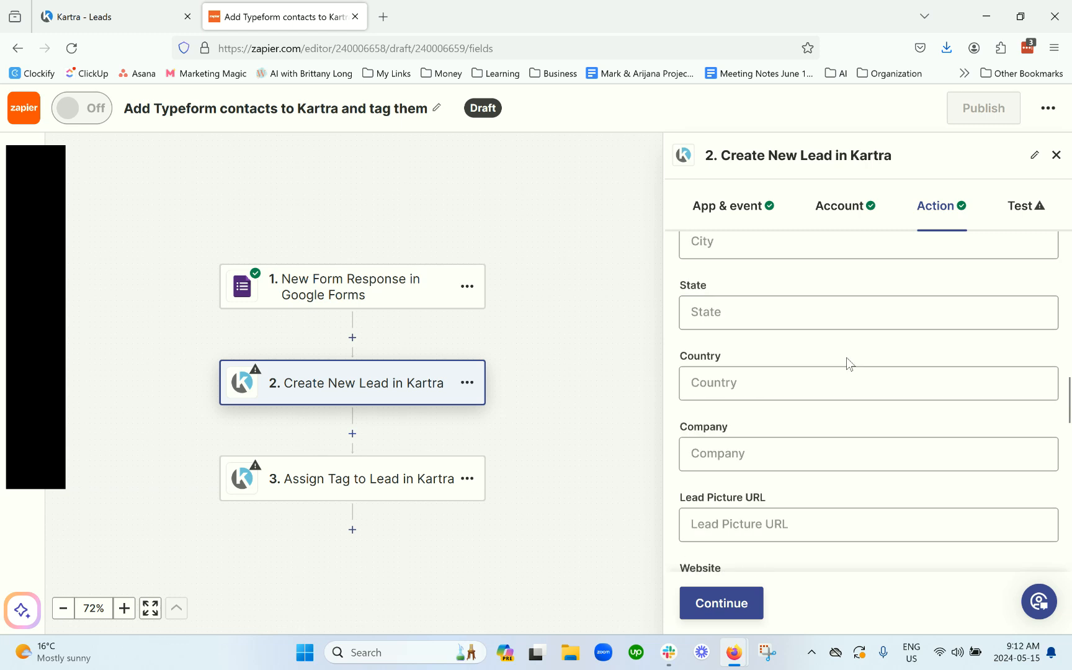
{"action": "scroll", "coordinate": [858, 386], "scroll_direction": "down", "scroll_amount": 3}
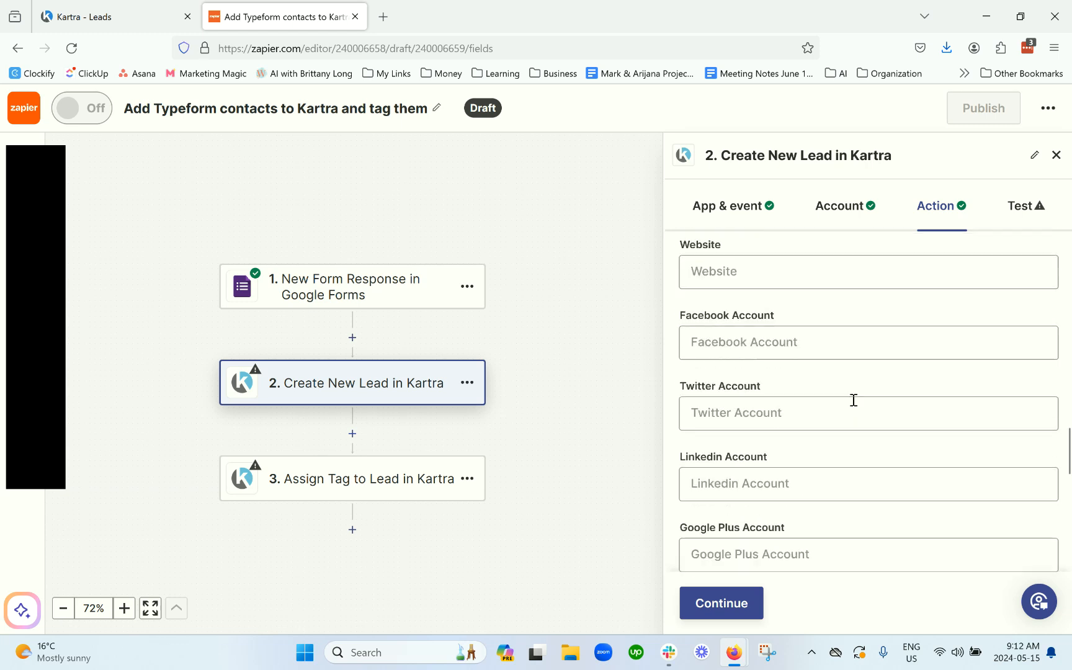
{"action": "scroll", "coordinate": [842, 421], "scroll_direction": "down", "scroll_amount": 2}
{"action": "scroll", "coordinate": [856, 422], "scroll_direction": "down", "scroll_amount": 6}
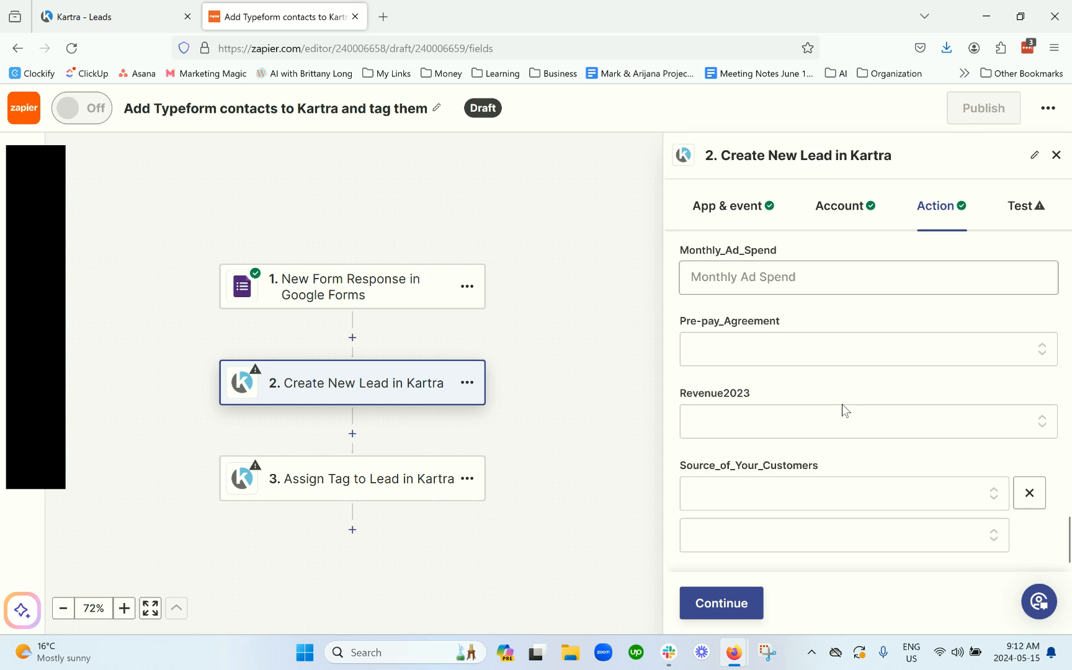
{"action": "scroll", "coordinate": [830, 441], "scroll_direction": "up", "scroll_amount": 3}
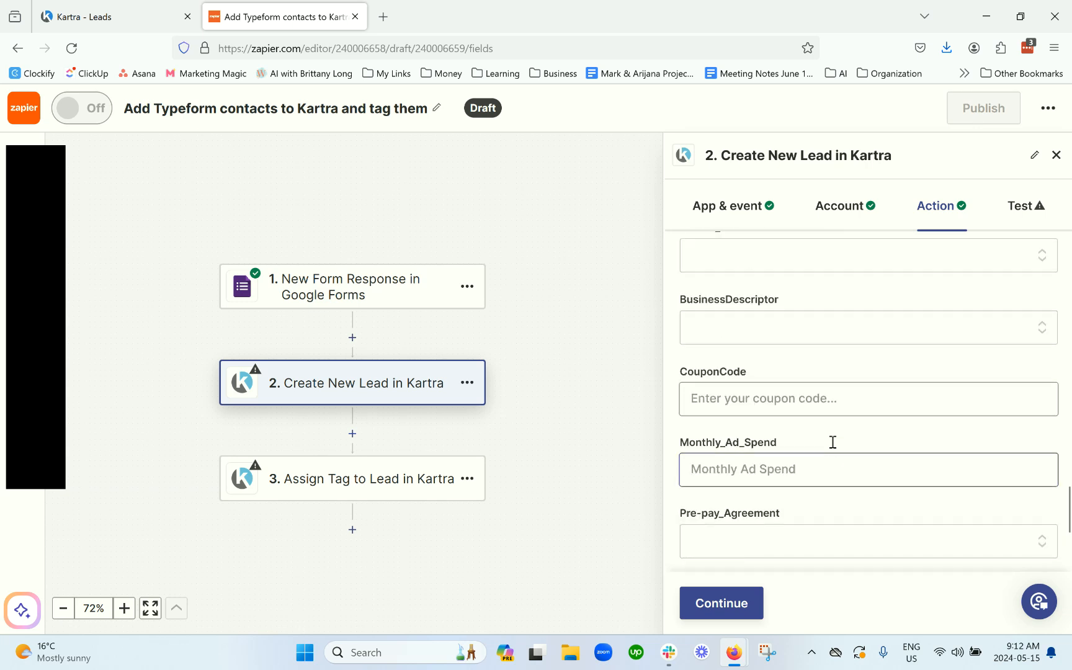
{"action": "scroll", "coordinate": [859, 456], "scroll_direction": "up", "scroll_amount": 7}
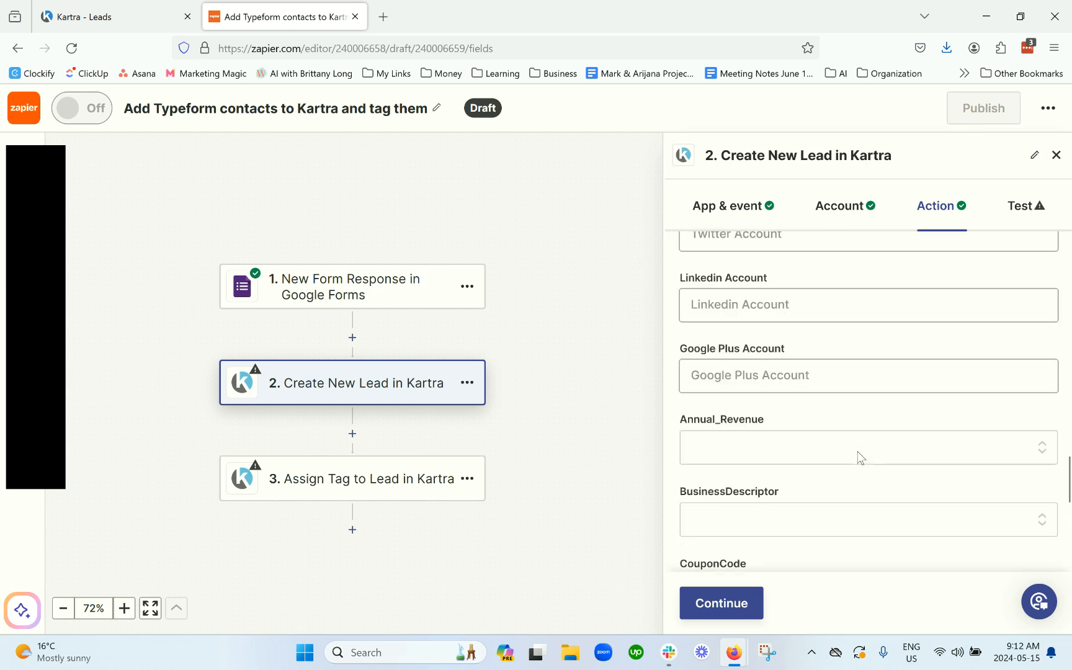
{"action": "scroll", "coordinate": [861, 458], "scroll_direction": "up", "scroll_amount": 15}
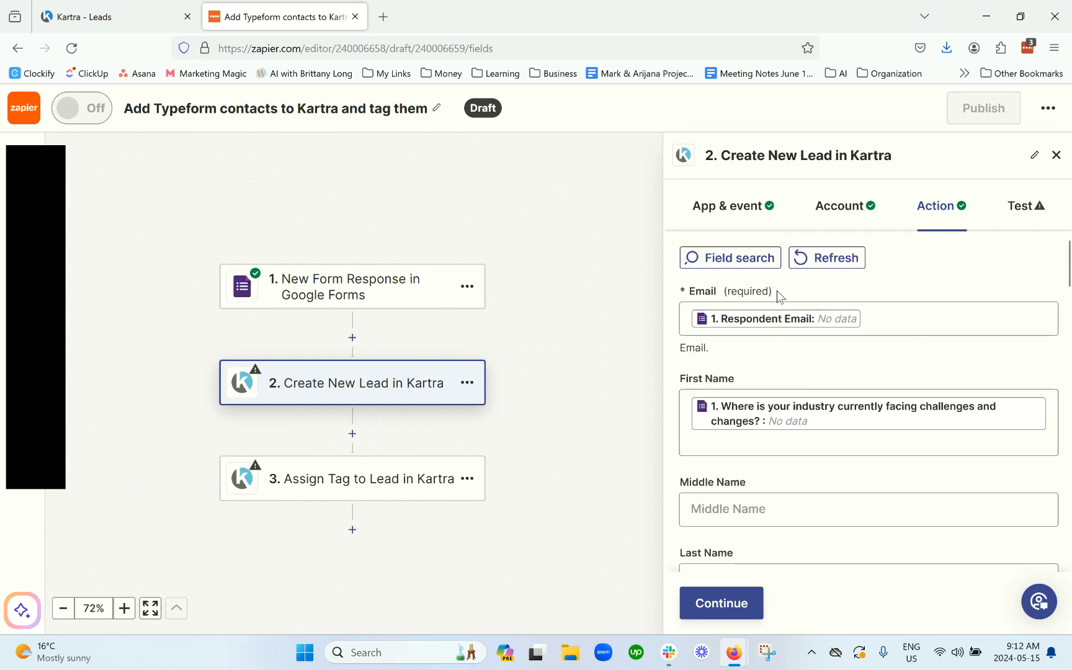
{"action": "scroll", "coordinate": [776, 288], "scroll_direction": "down", "scroll_amount": 3}
{"action": "scroll", "coordinate": [791, 310], "scroll_direction": "up", "scroll_amount": 3}
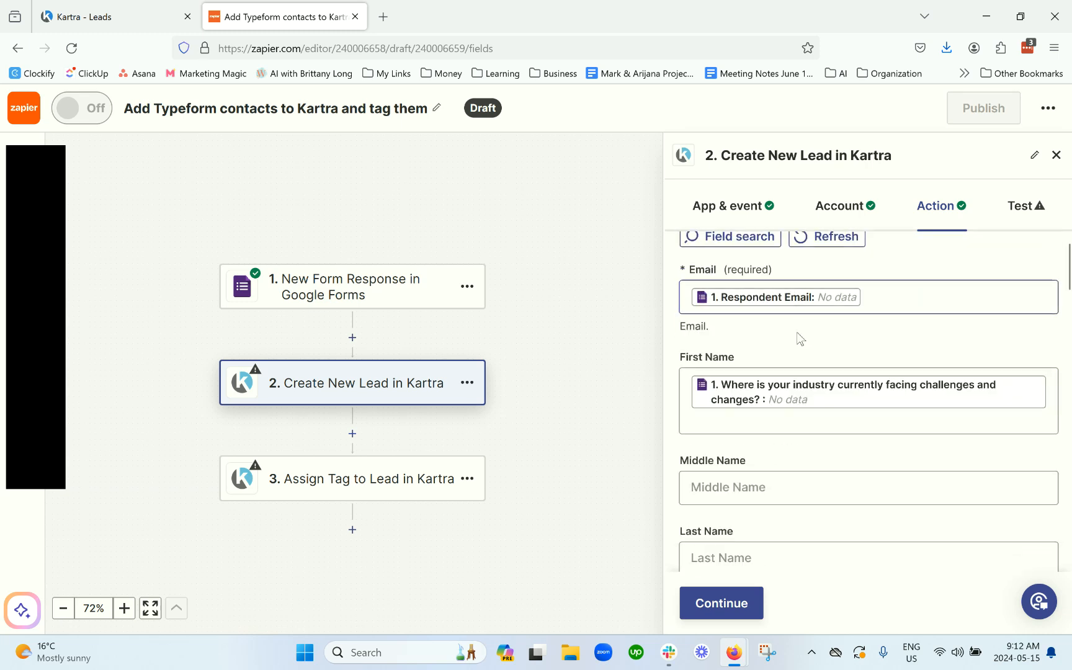
{"action": "scroll", "coordinate": [795, 347], "scroll_direction": "down", "scroll_amount": 4}
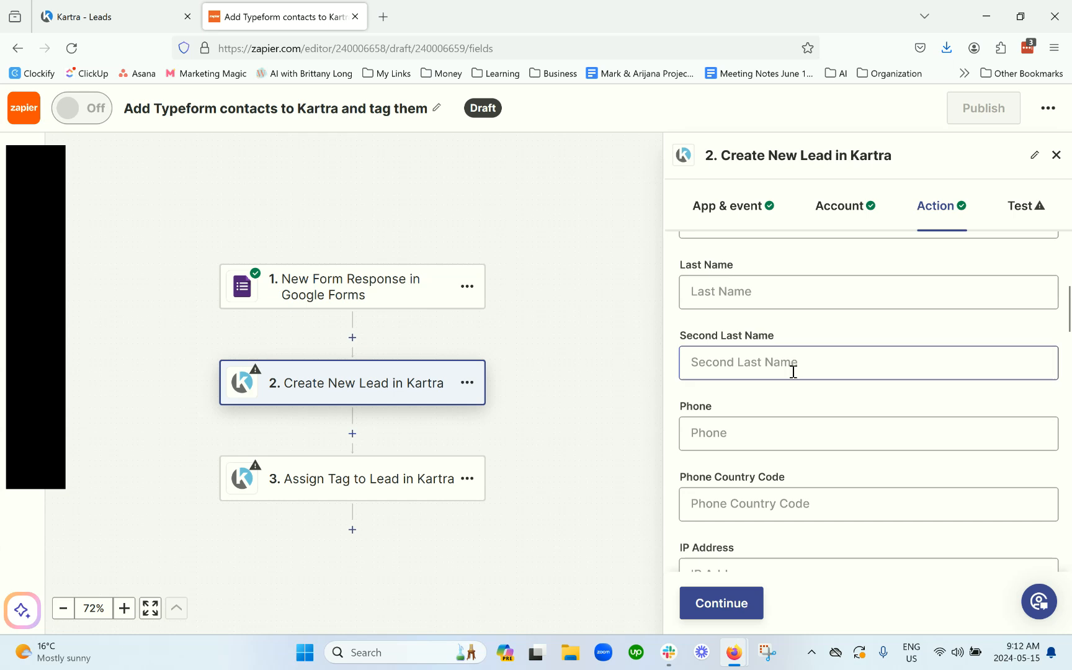
- Continue to the test of the Create New Lead step, review the data being sent and run the test
{"action": "left_click", "coordinate": [755, 610]}
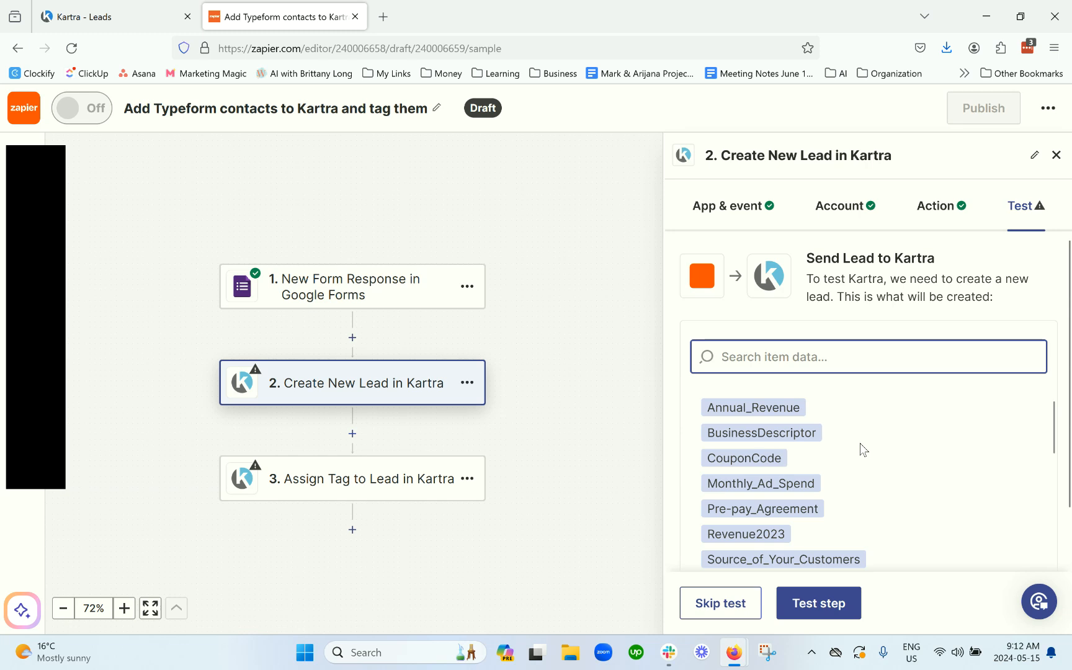
{"action": "scroll", "coordinate": [852, 441], "scroll_direction": "down", "scroll_amount": 5}
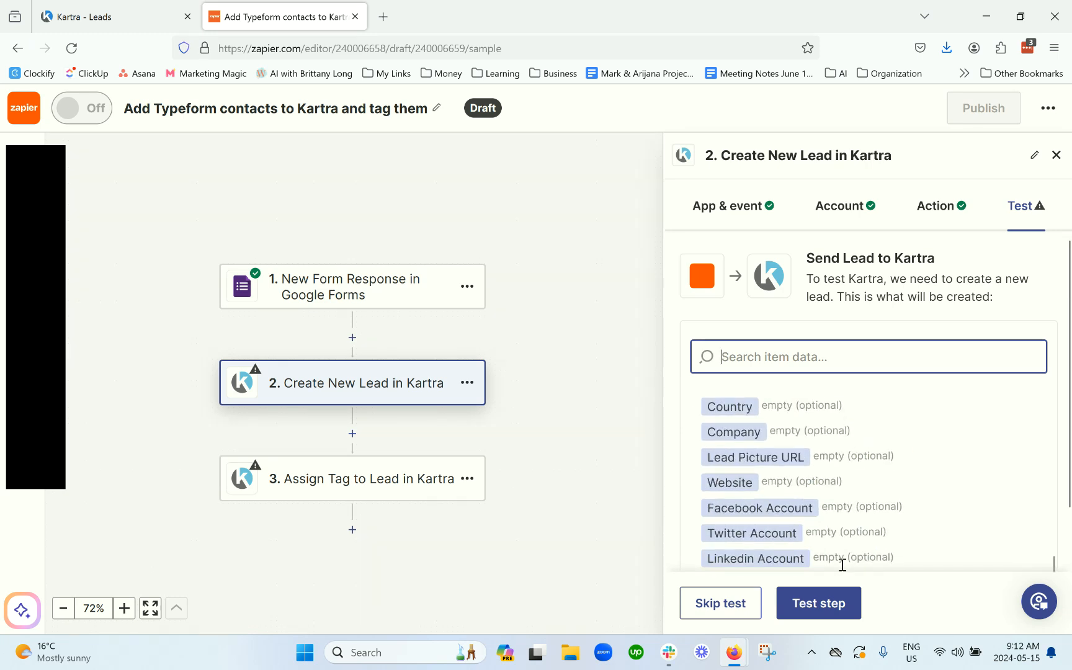
{"action": "left_click", "coordinate": [815, 610]}
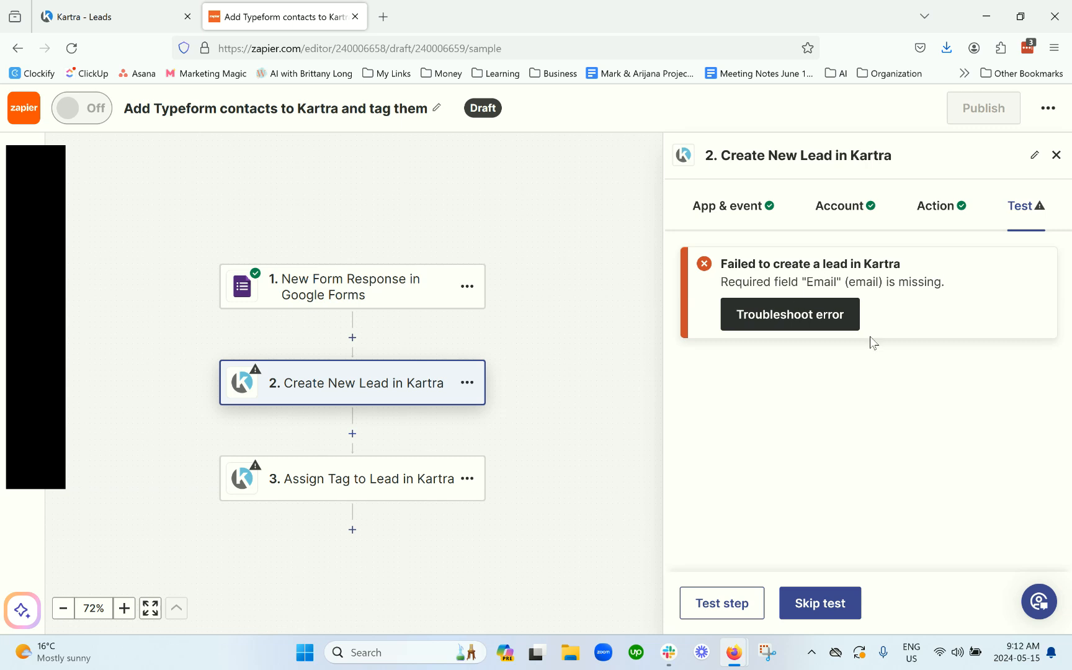
{"action": "left_click_drag", "start_coordinate": [949, 284], "coordinate": [723, 268]}
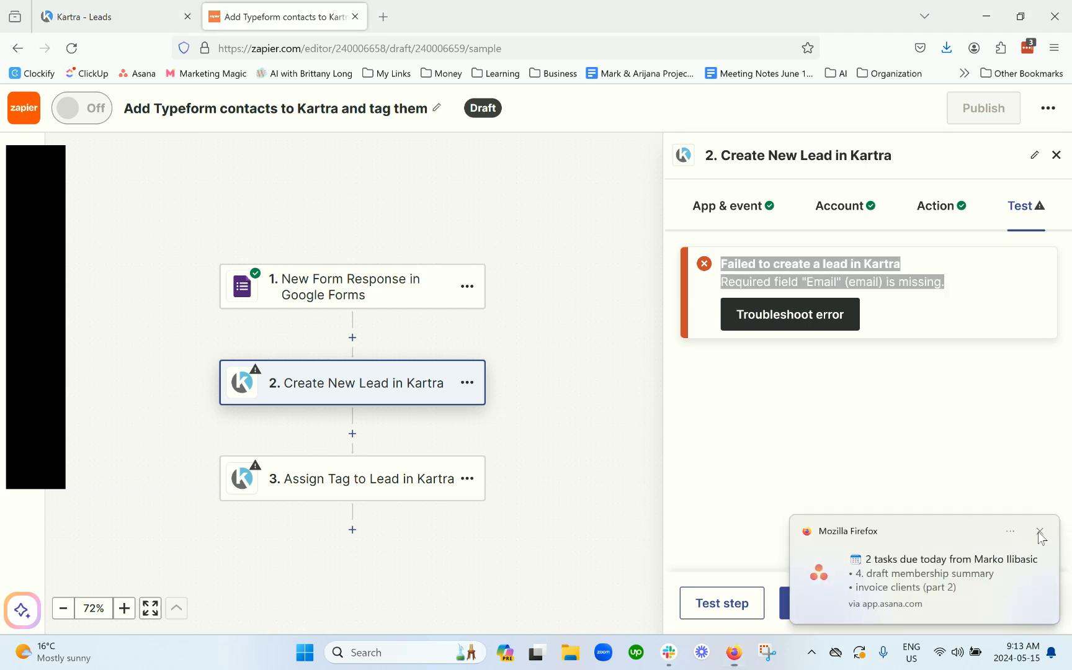
{"action": "left_click", "coordinate": [1039, 532]}
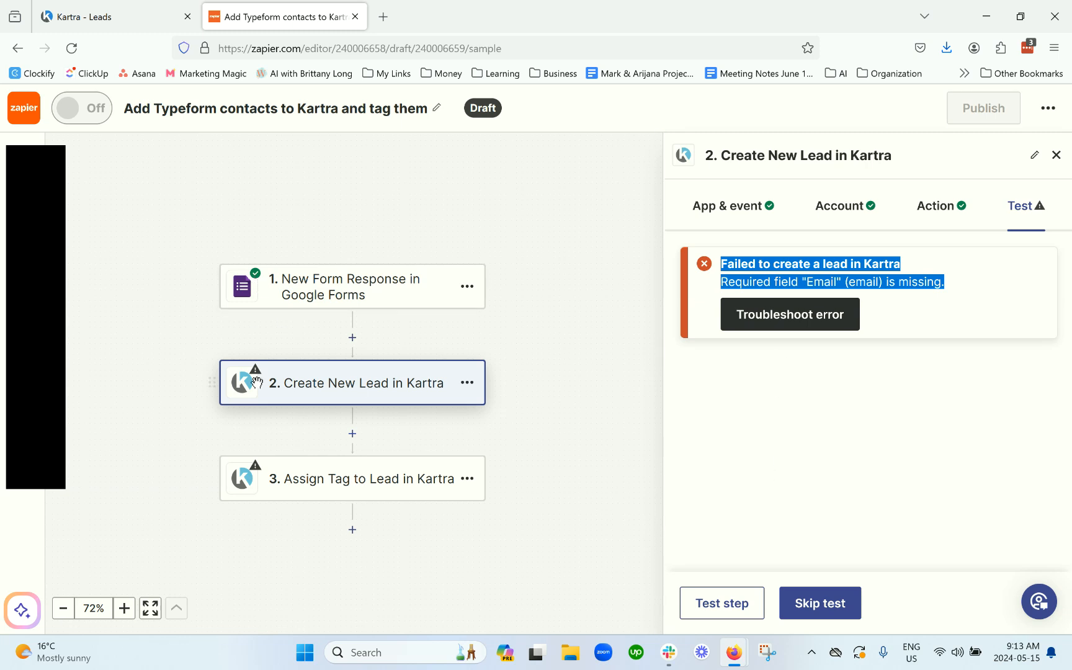
- Skip the lead creation test and continue to the third step's action fields, keeping Assign Tag to Lead and the connected Kartra account
{"action": "left_click", "coordinate": [837, 607]}
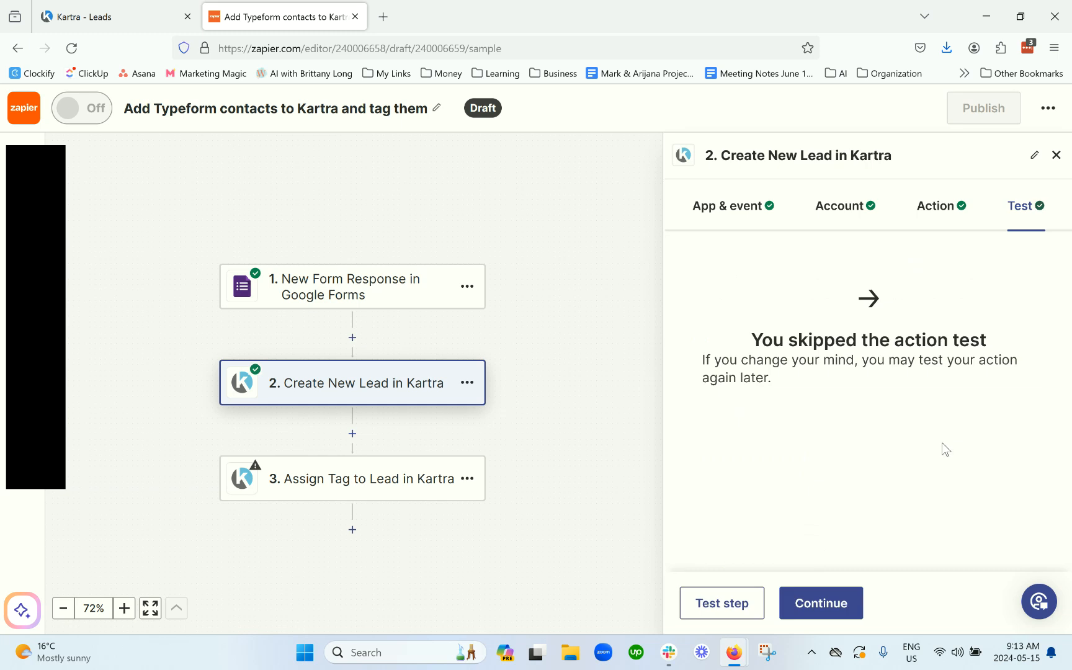
{"action": "left_click", "coordinate": [830, 606]}
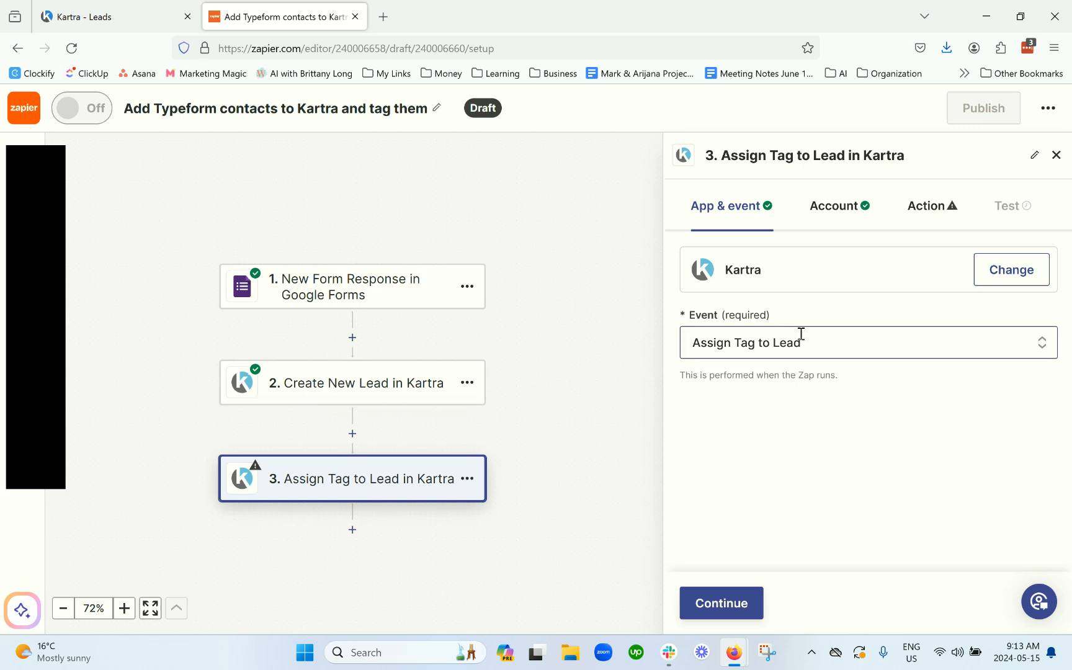
{"action": "left_click", "coordinate": [748, 603]}
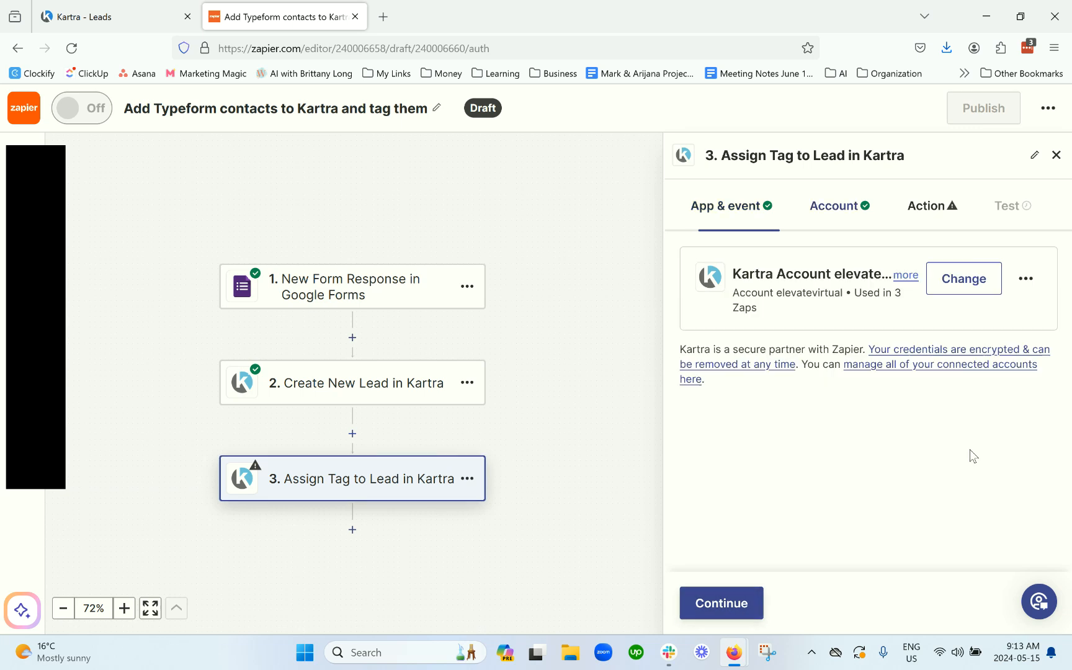
{"action": "left_click", "coordinate": [732, 607]}
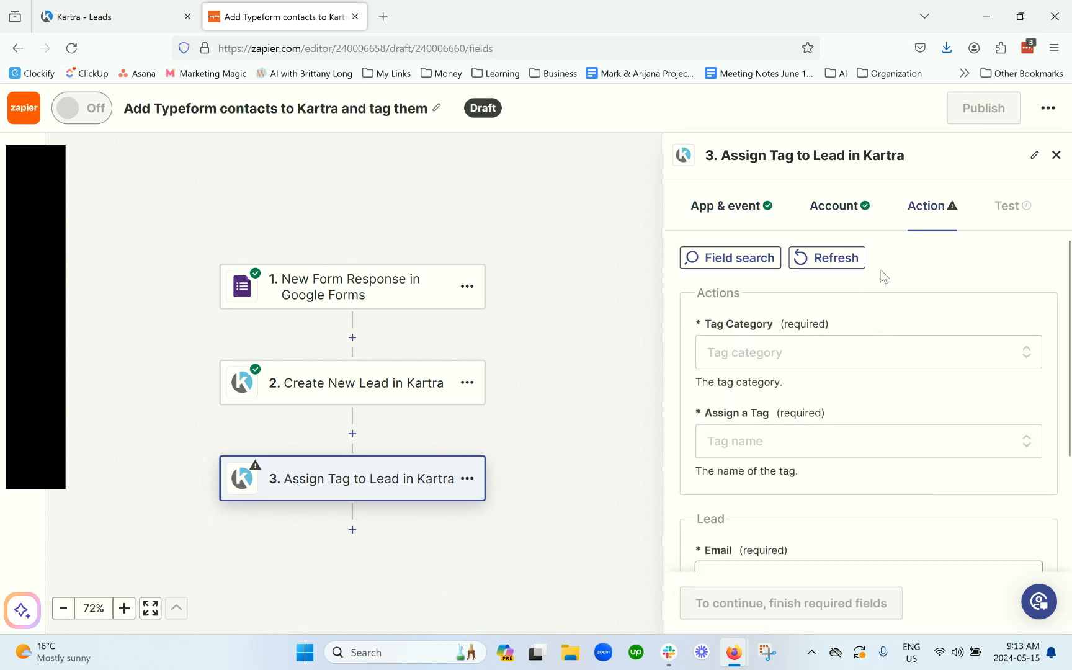
- Set the tag category to Behaviour and choose Clicked-AmazonLinke as the tag to assign
{"action": "scroll", "coordinate": [899, 313], "scroll_direction": "down", "scroll_amount": 2}
{"action": "scroll", "coordinate": [967, 257], "scroll_direction": "up", "scroll_amount": 2}
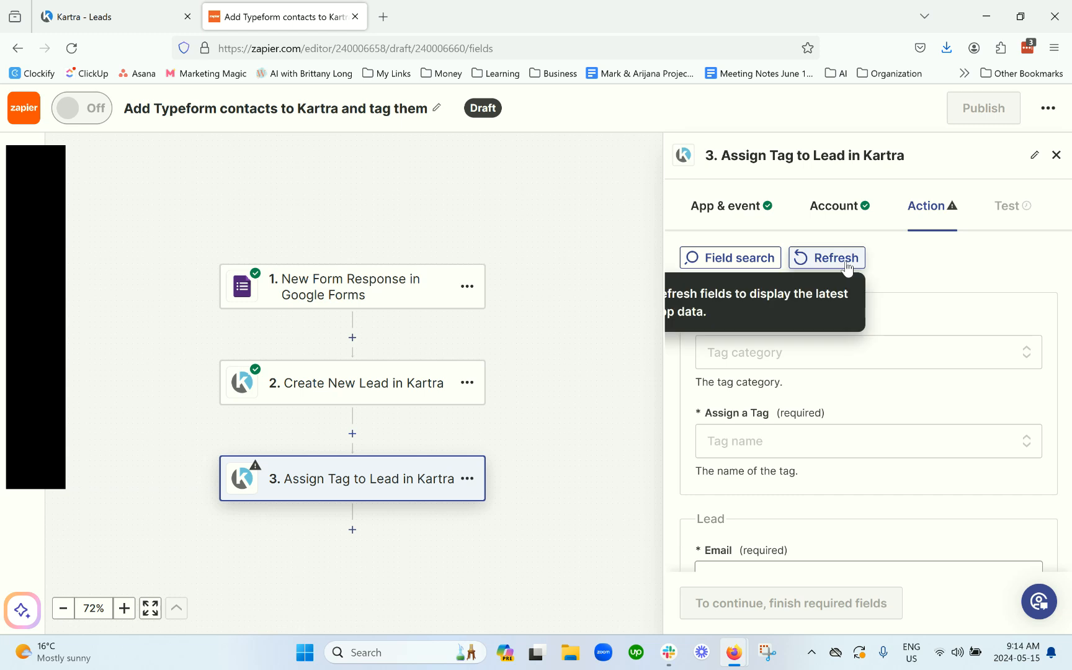
{"action": "left_click", "coordinate": [862, 358]}
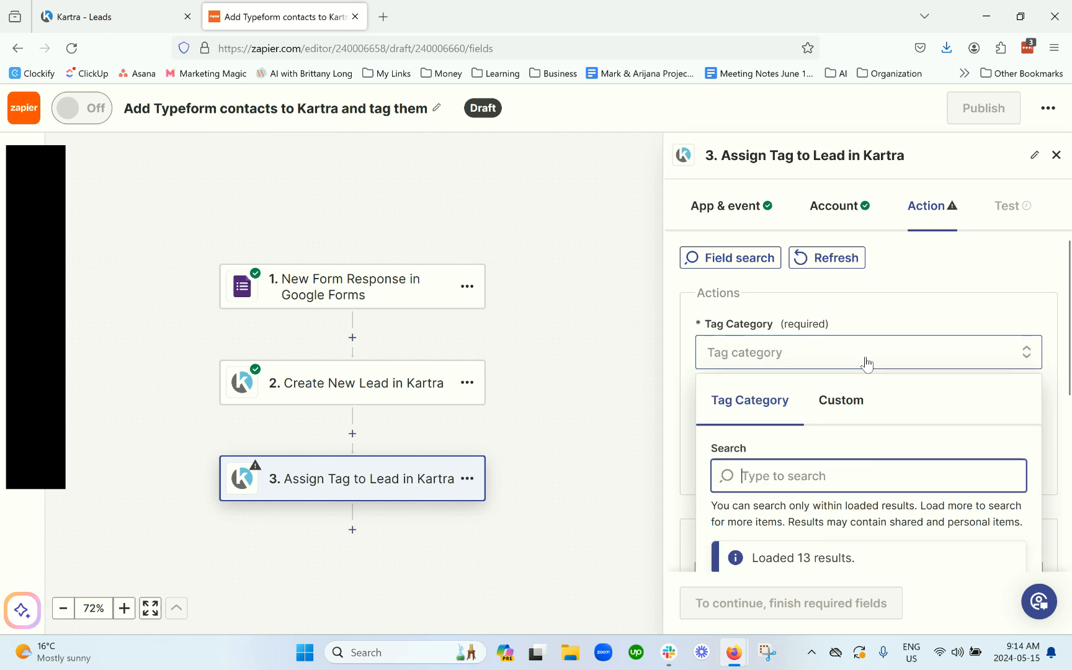
{"action": "scroll", "coordinate": [847, 484], "scroll_direction": "down", "scroll_amount": 3}
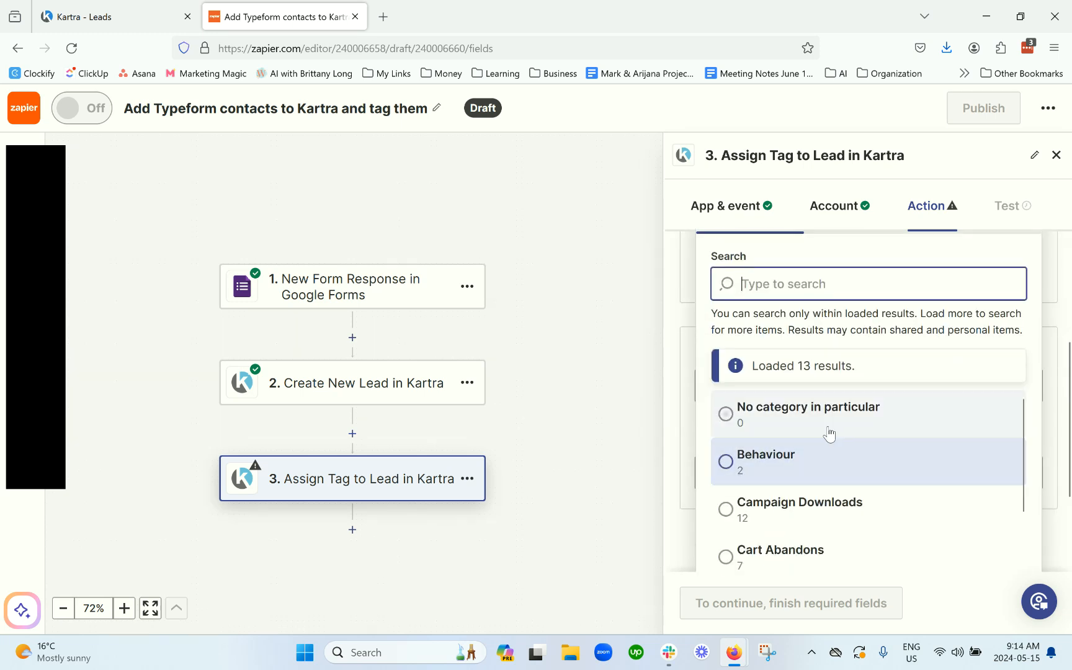
{"action": "left_click", "coordinate": [823, 459]}
{"action": "left_click", "coordinate": [776, 297]}
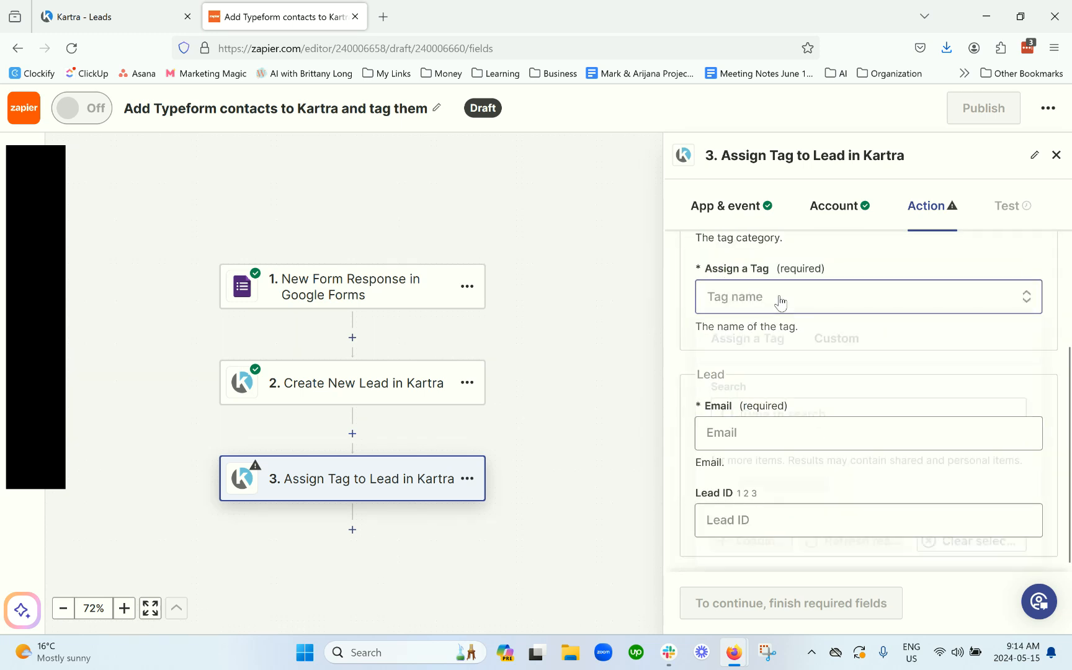
{"action": "left_click", "coordinate": [806, 446]}
{"action": "scroll", "coordinate": [886, 368], "scroll_direction": "up", "scroll_amount": 3}
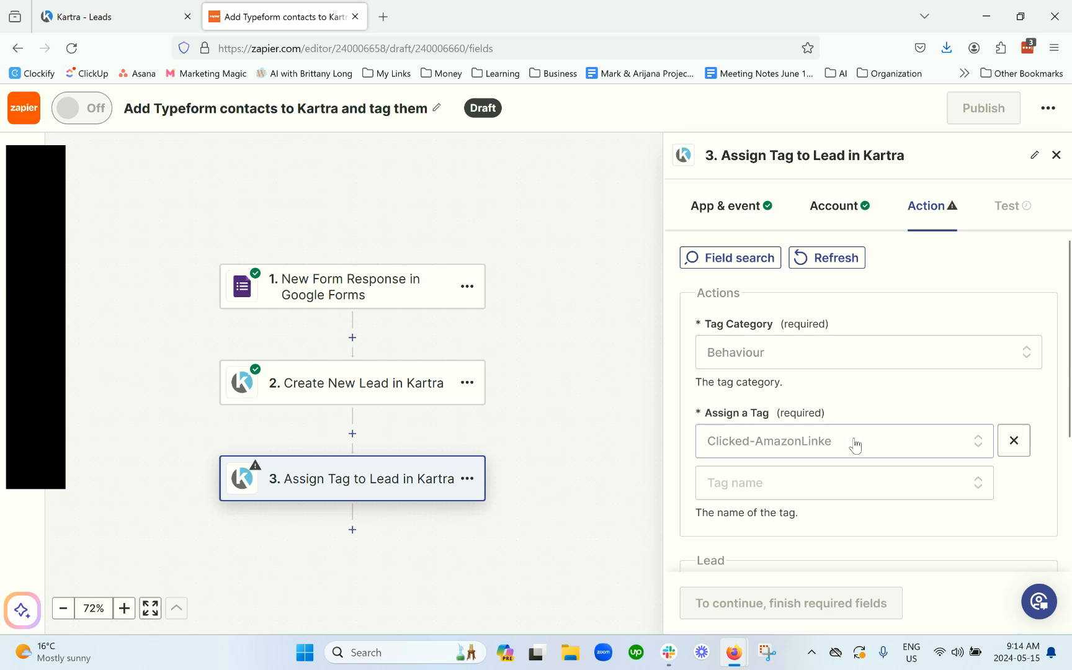
- Map the lead's required email in the Assign Tag step to Respondent Email from the Google Forms response
{"action": "scroll", "coordinate": [938, 437], "scroll_direction": "down", "scroll_amount": 3}
{"action": "scroll", "coordinate": [936, 434], "scroll_direction": "down", "scroll_amount": 1}
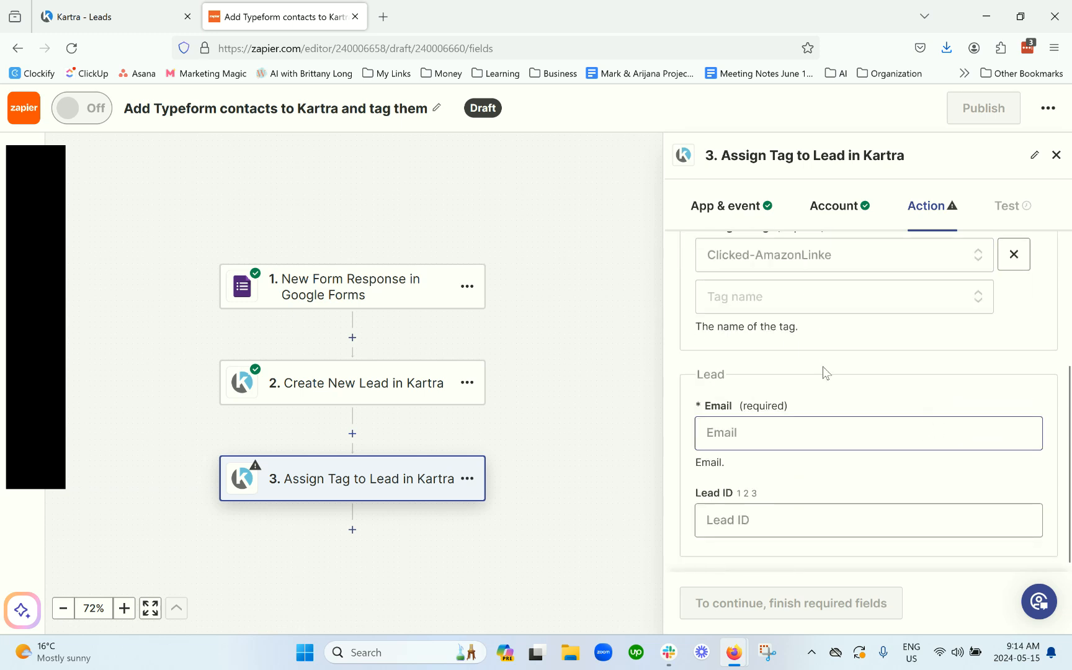
{"action": "left_click", "coordinate": [746, 432]}
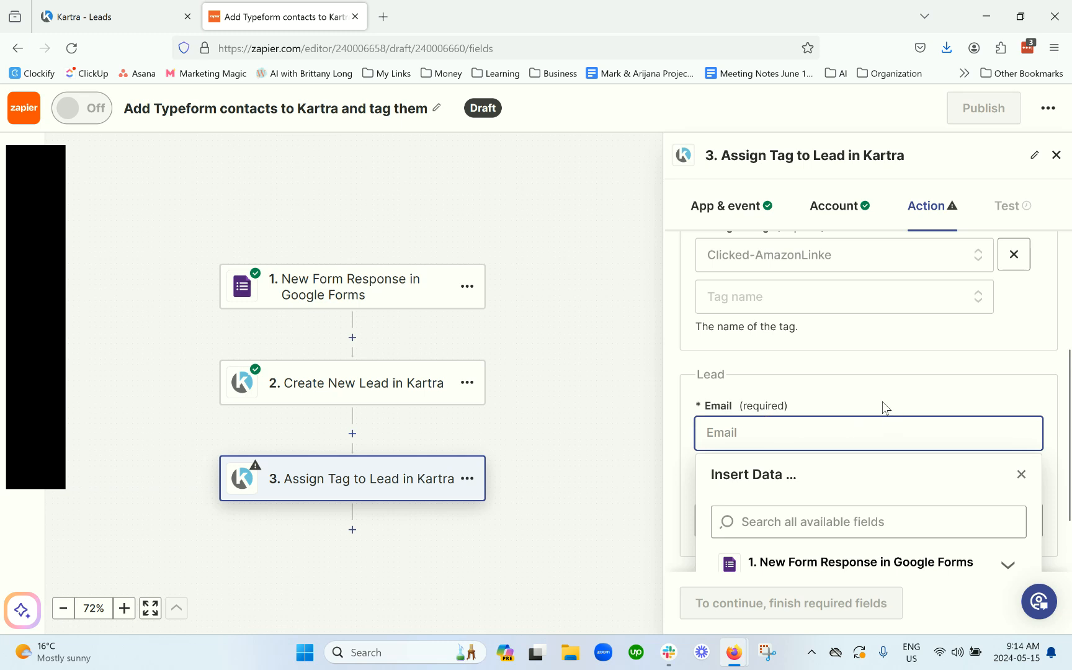
{"action": "scroll", "coordinate": [932, 364], "scroll_direction": "down", "scroll_amount": 2}
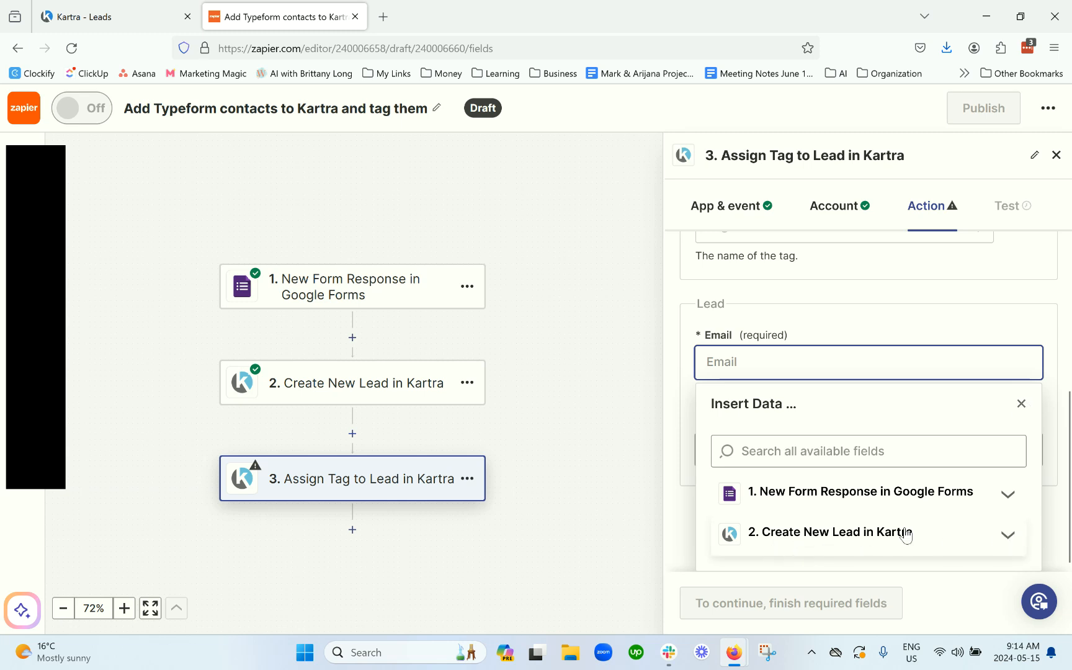
{"action": "left_click", "coordinate": [824, 537]}
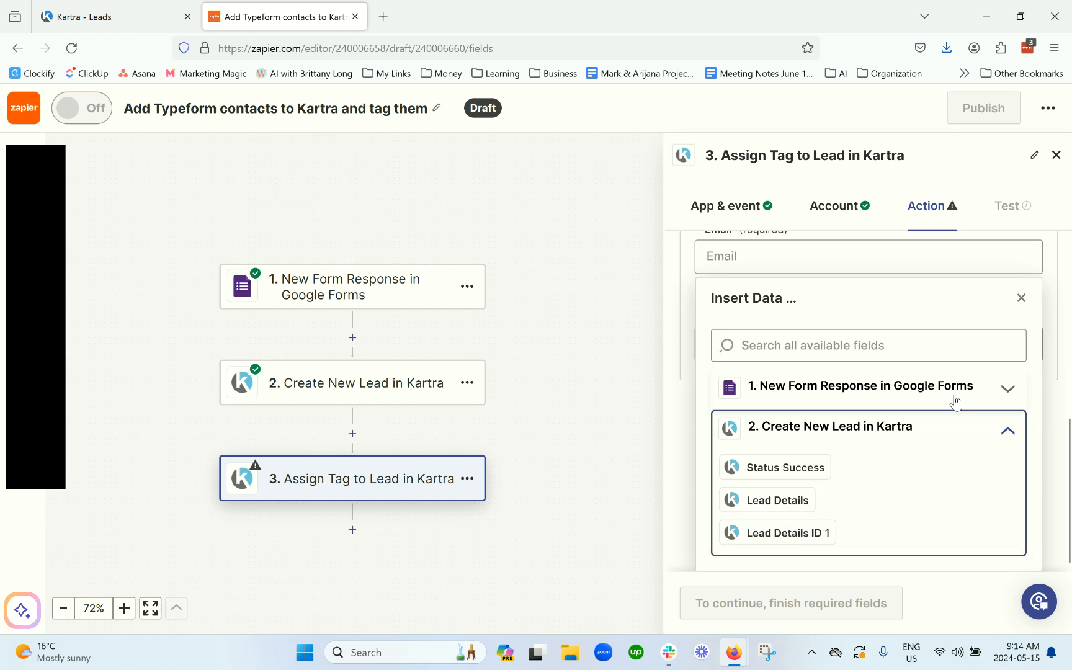
{"action": "left_click", "coordinate": [849, 394]}
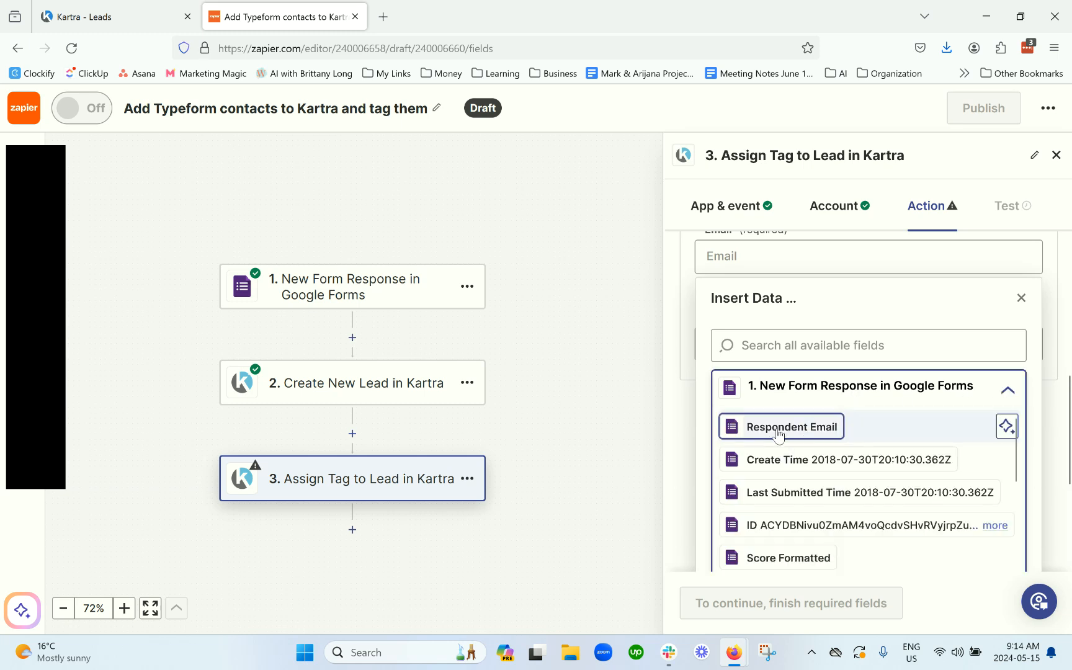
{"action": "left_click", "coordinate": [779, 428]}
{"action": "left_click", "coordinate": [1047, 311]}
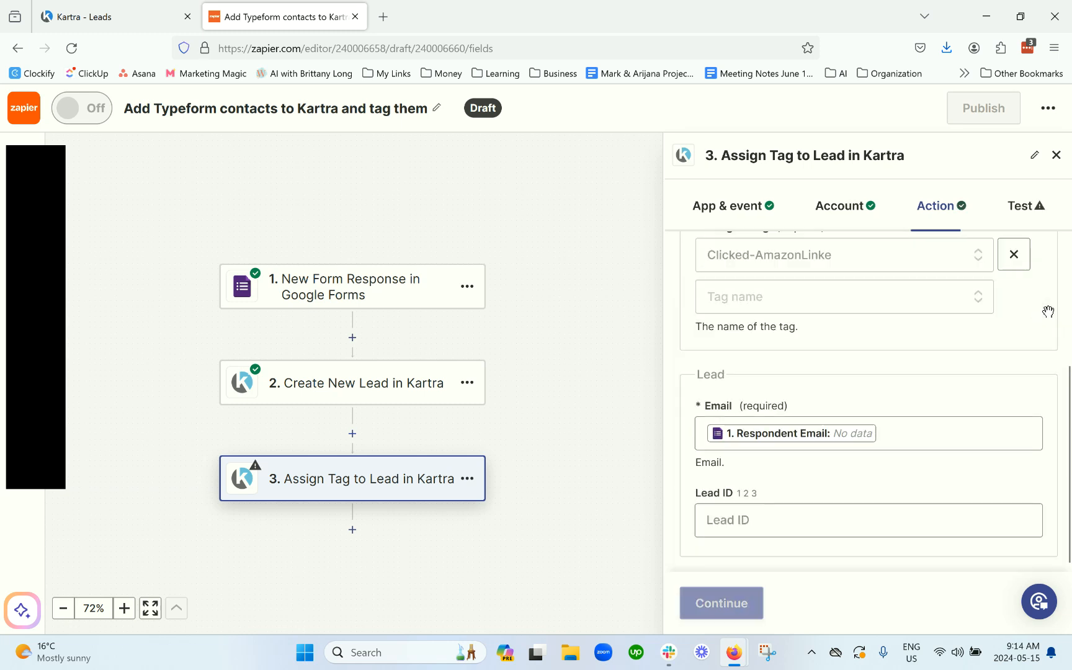
- Map the Lead ID to Lead Details ID from the Create New Lead in Kartra step
{"action": "left_click", "coordinate": [748, 521]}
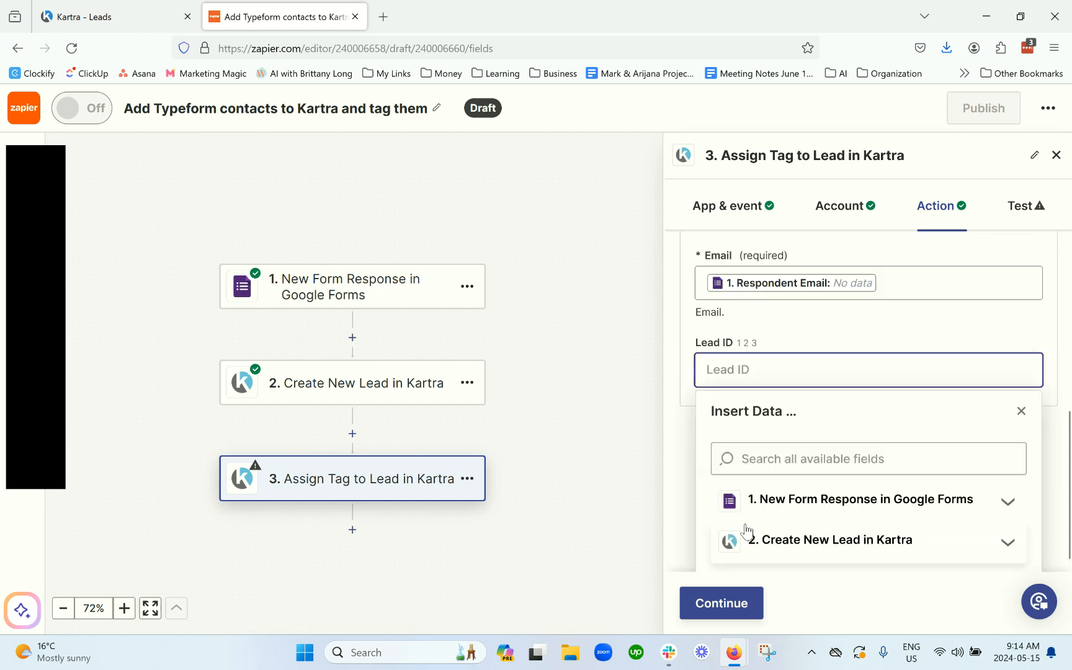
{"action": "left_click", "coordinate": [797, 544]}
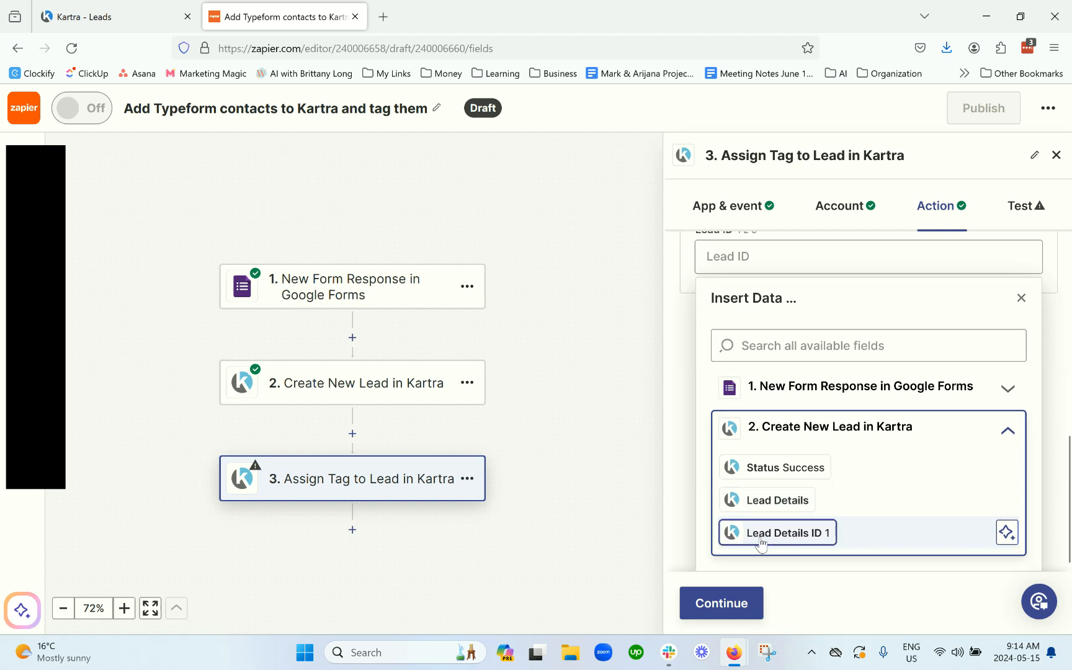
{"action": "left_click", "coordinate": [788, 538]}
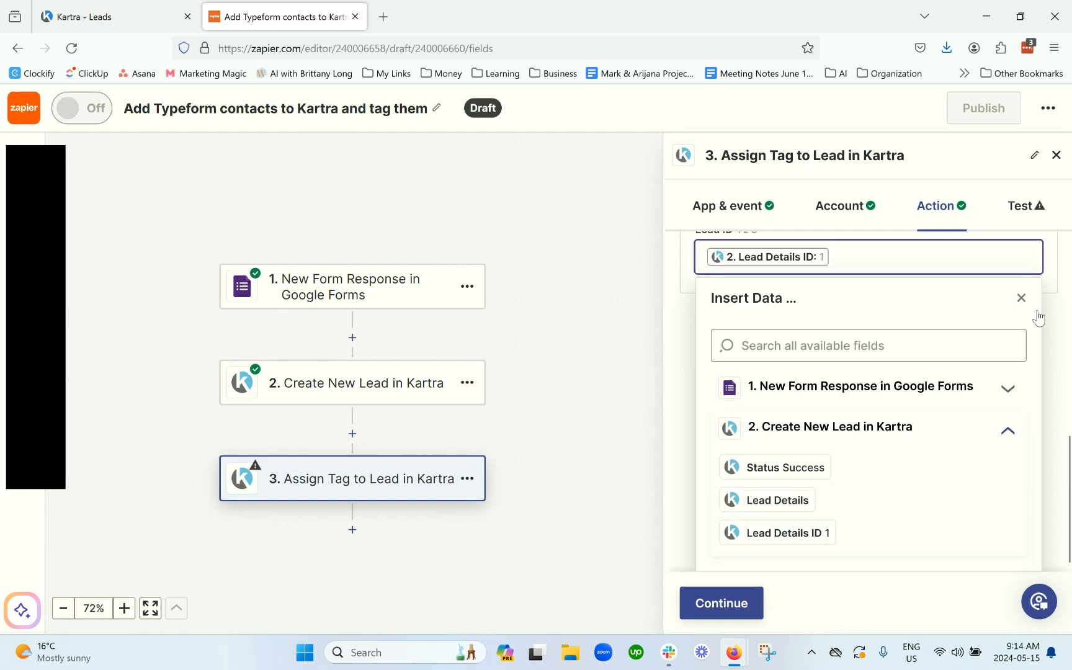
{"action": "left_click", "coordinate": [1052, 321]}
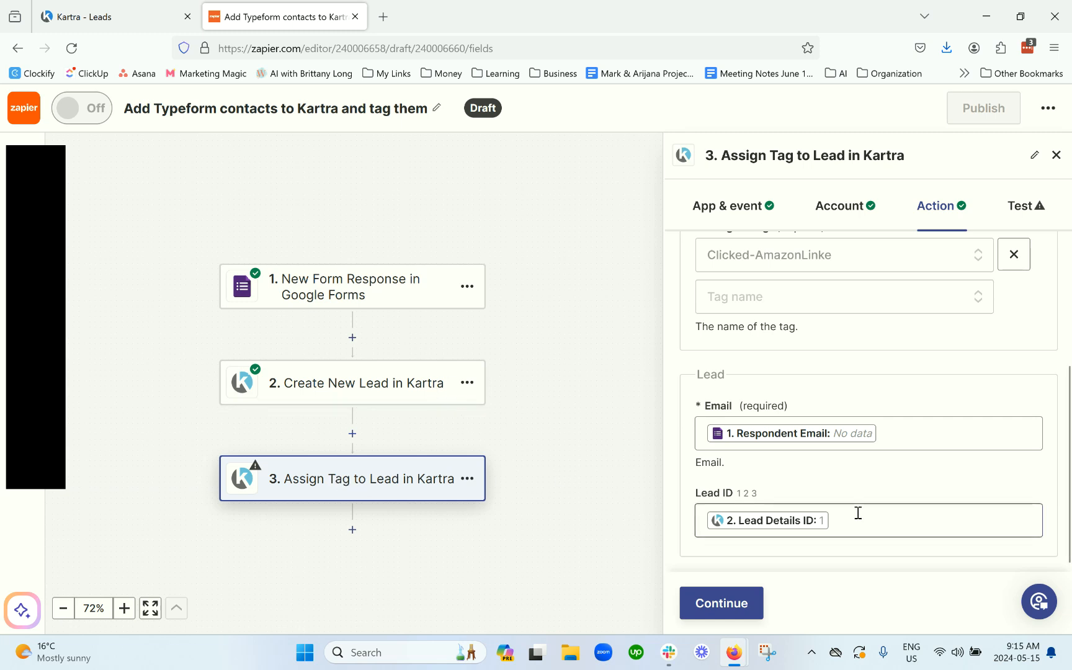
- Review the tag data being sent to Kartra, then run and skip the test of the Assign Tag step
{"action": "left_click", "coordinate": [720, 611]}
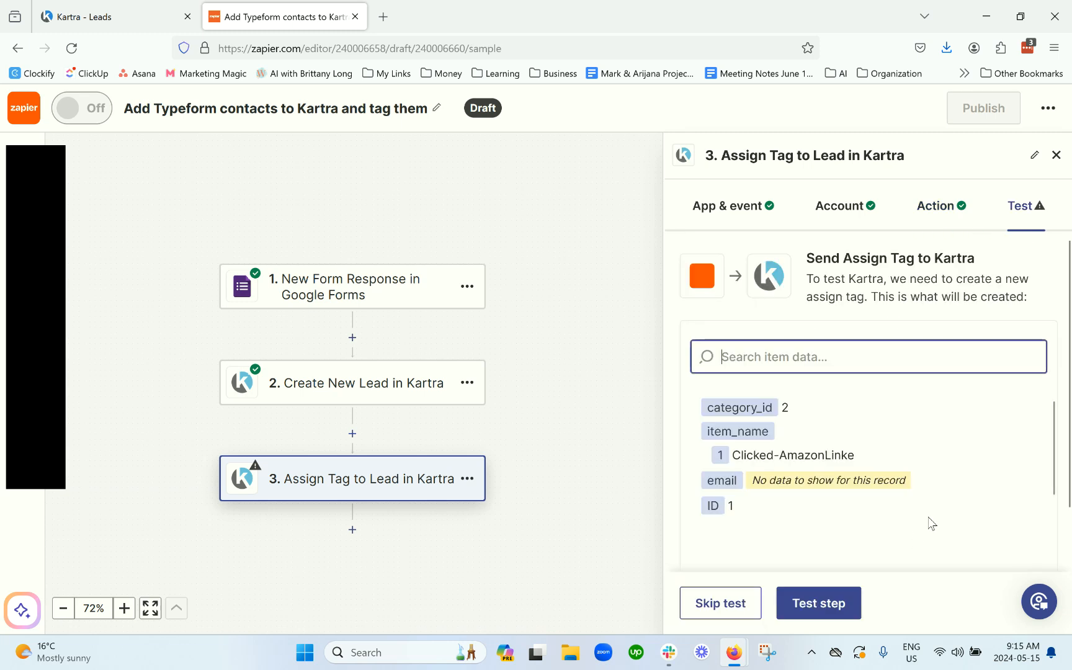
{"action": "left_click_drag", "start_coordinate": [876, 508], "coordinate": [699, 405]}
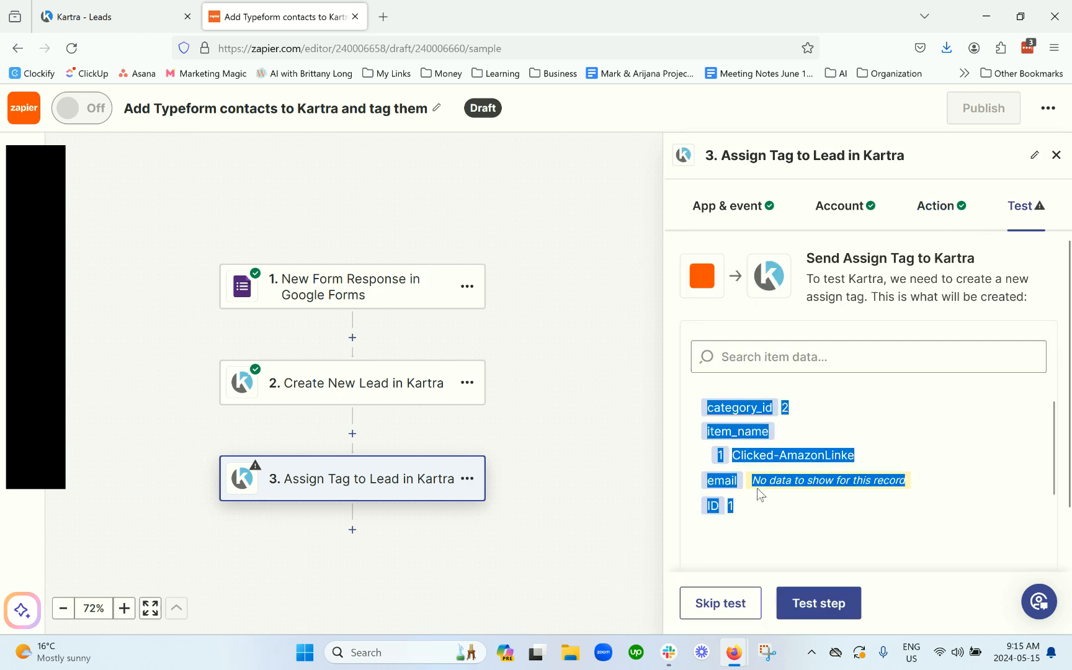
{"action": "left_click", "coordinate": [831, 450]}
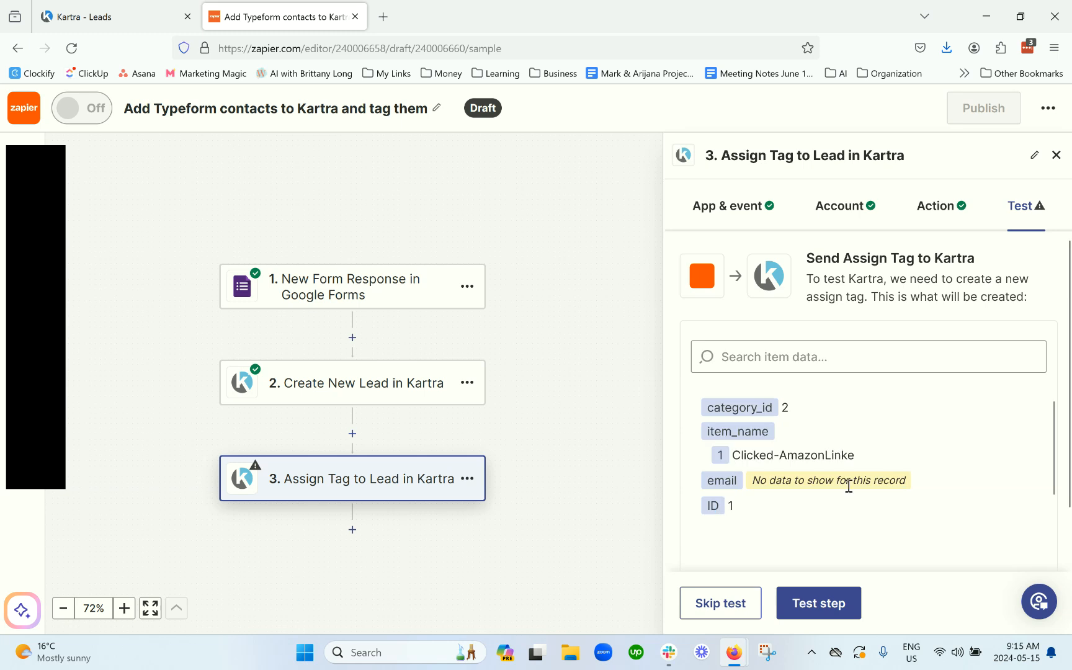
{"action": "scroll", "coordinate": [844, 486], "scroll_direction": "down", "scroll_amount": 1}
{"action": "left_click", "coordinate": [819, 604]}
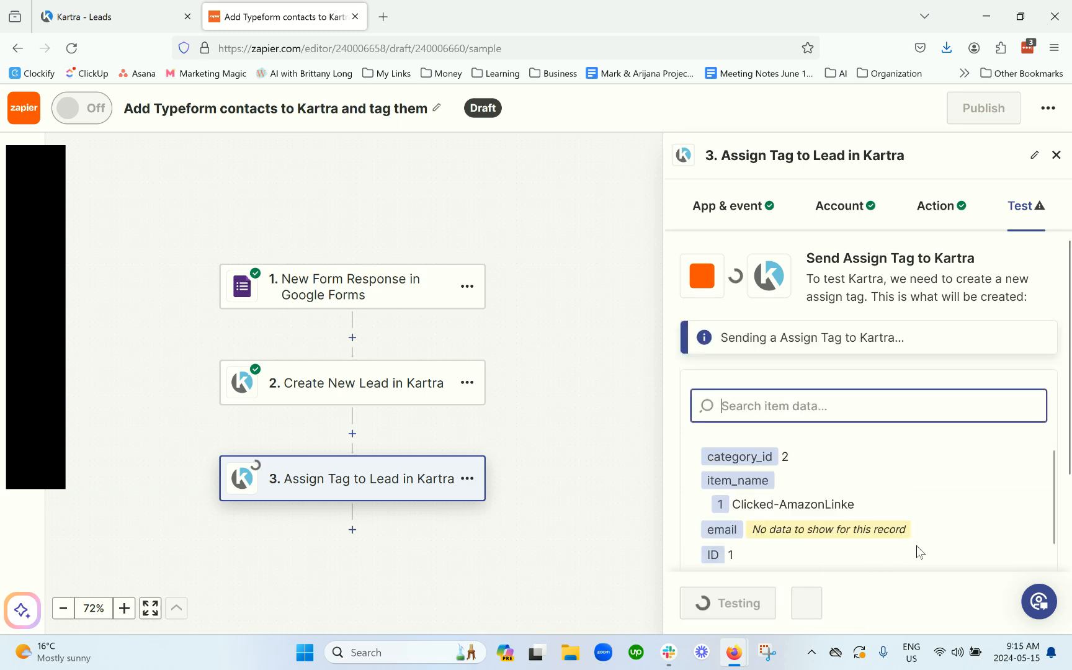
{"action": "left_click", "coordinate": [820, 606]}
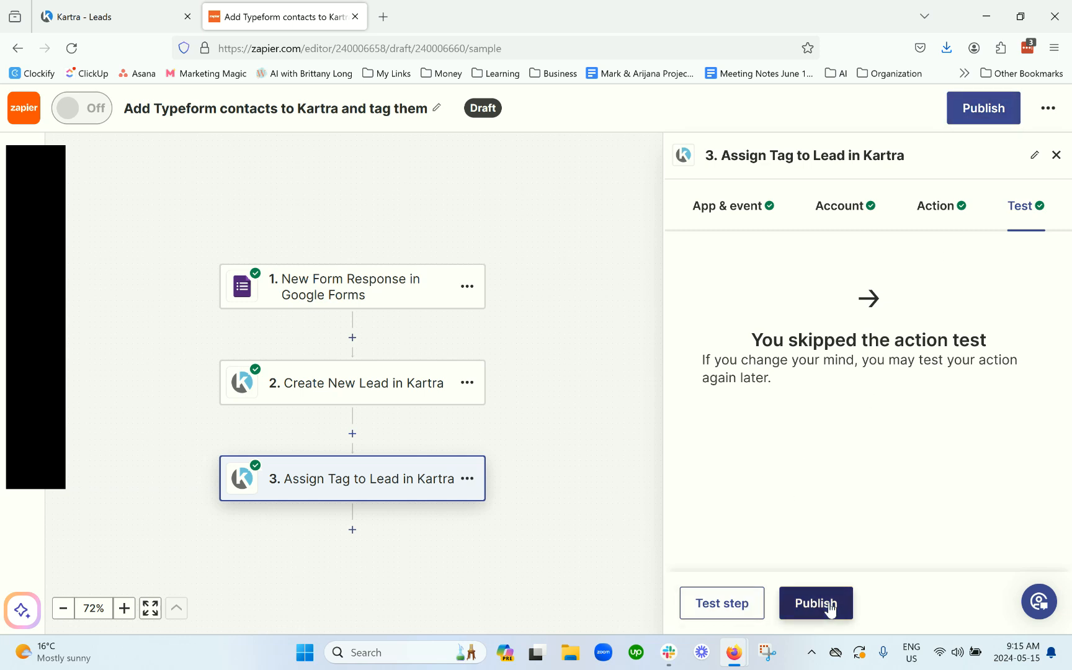
- Try to publish the Zap, then dismiss the multi-step upgrade offer and close the Assign Tag step's settings
{"action": "left_click", "coordinate": [958, 111]}
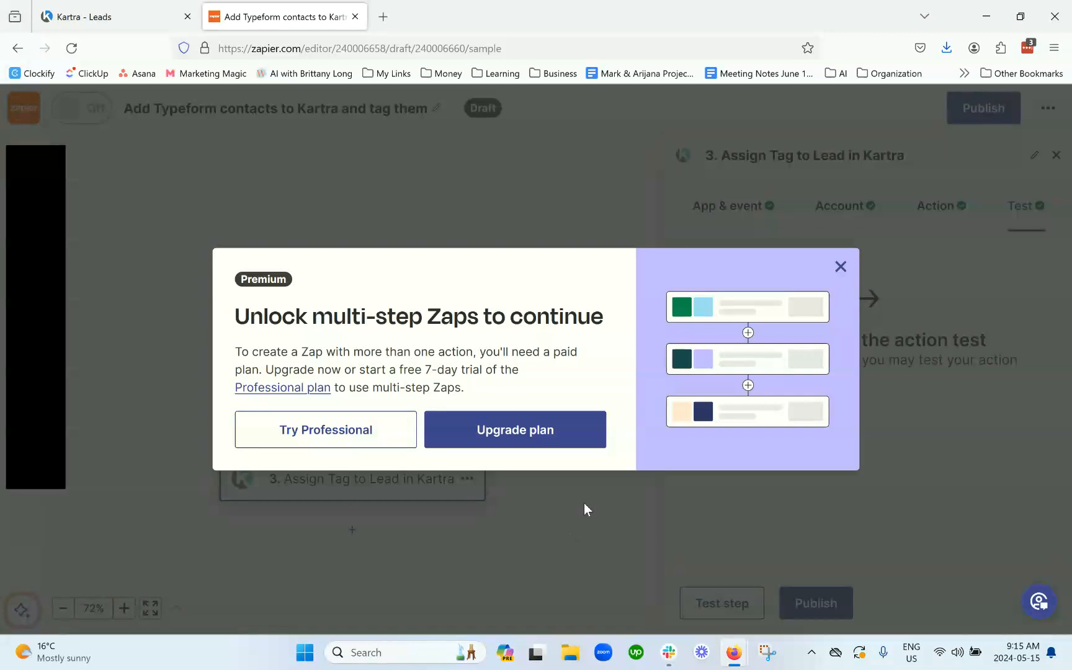
{"action": "left_click", "coordinate": [840, 267]}
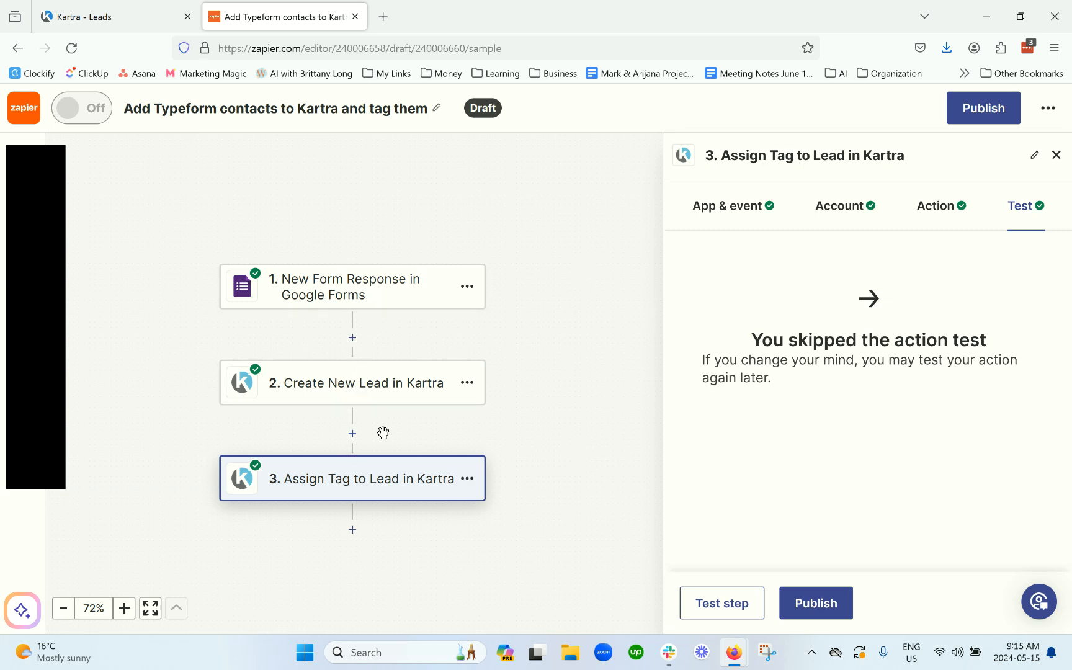
{"action": "left_click", "coordinate": [1055, 154]}
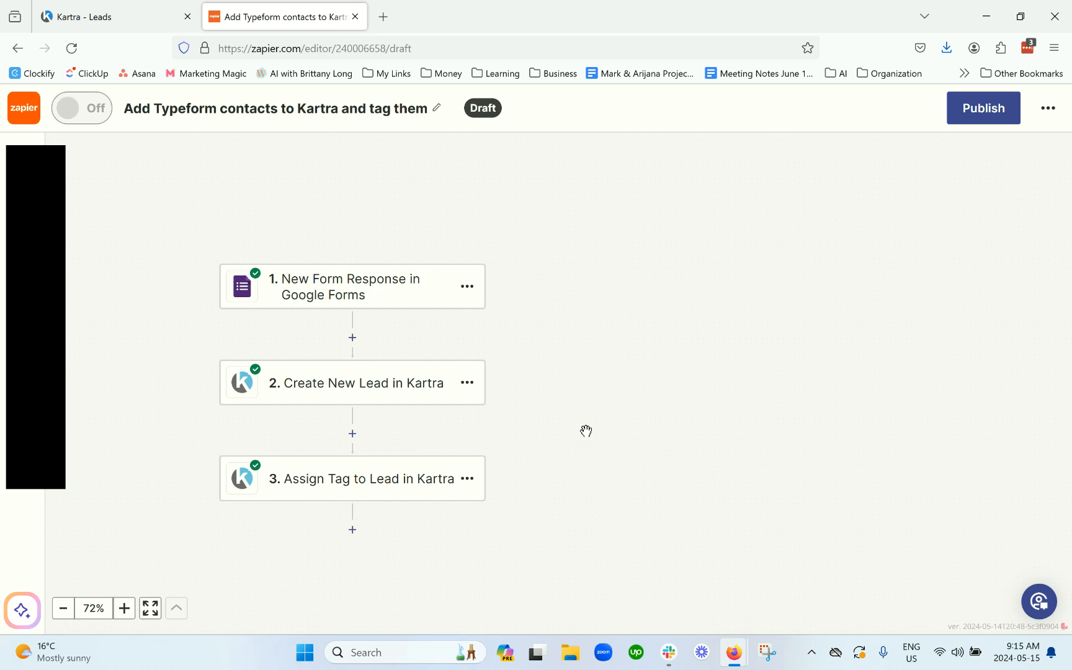
{"action": "left_click", "coordinate": [49, 348]}
{"action": "left_click_drag", "start_coordinate": [49, 346], "coordinate": [54, 413]}
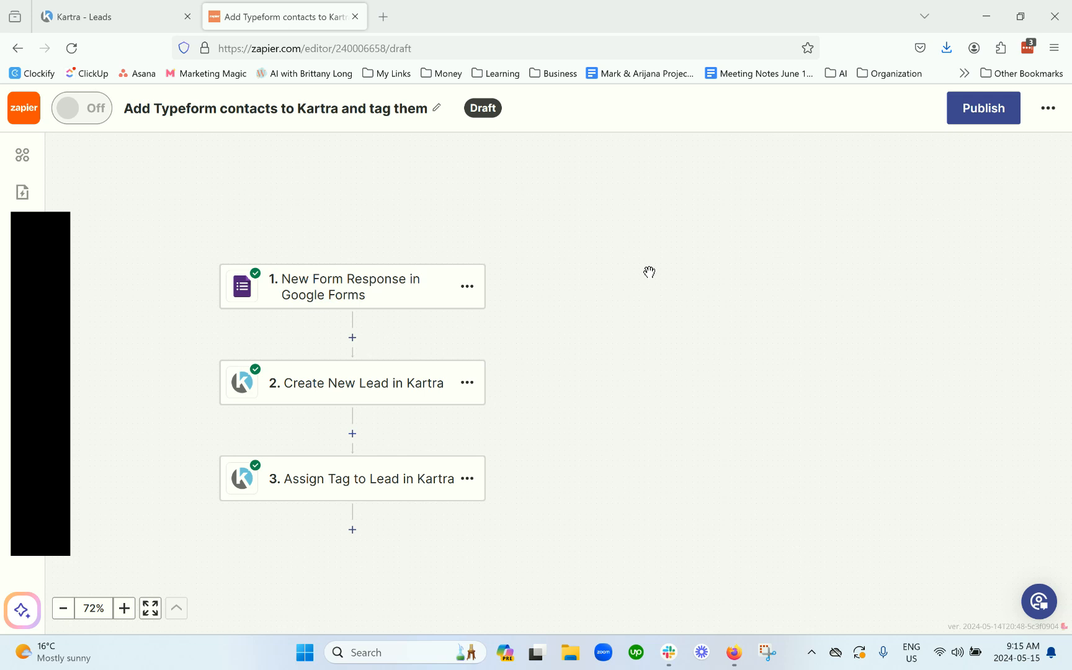
- Return to the Zapier home page and generate a Zap from the prompt "notify me in gmail when a lead fills in a form in kartra"
{"action": "left_click", "coordinate": [23, 107]}
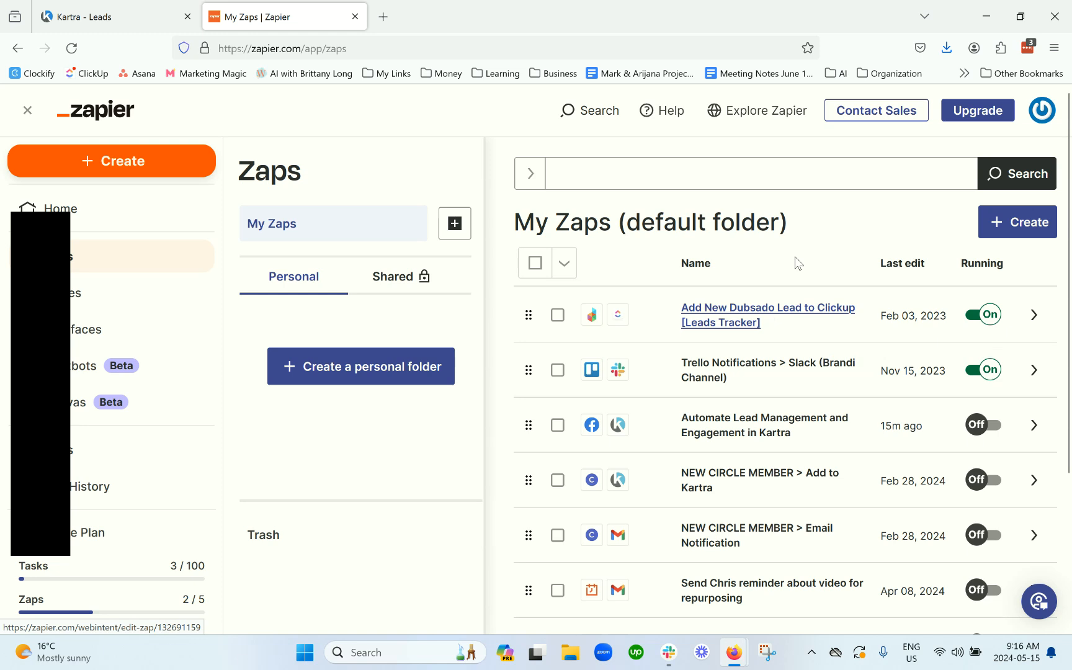
{"action": "left_click", "coordinate": [113, 122]}
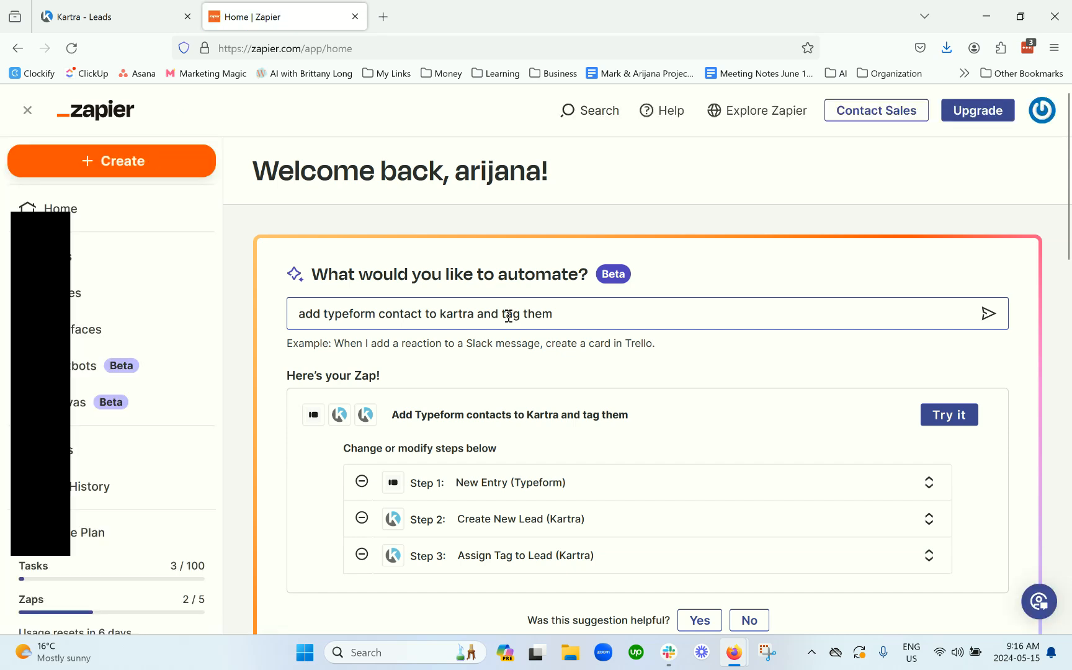
{"action": "triple_click", "coordinate": [508, 316]}
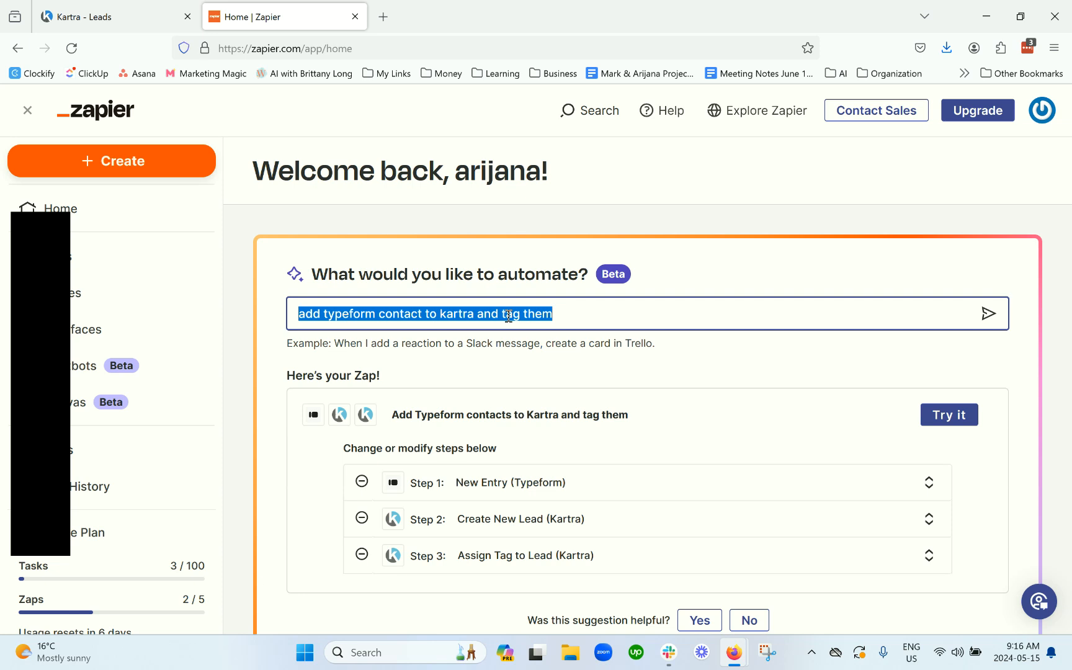
{"action": "key", "text": "BackSpace"}
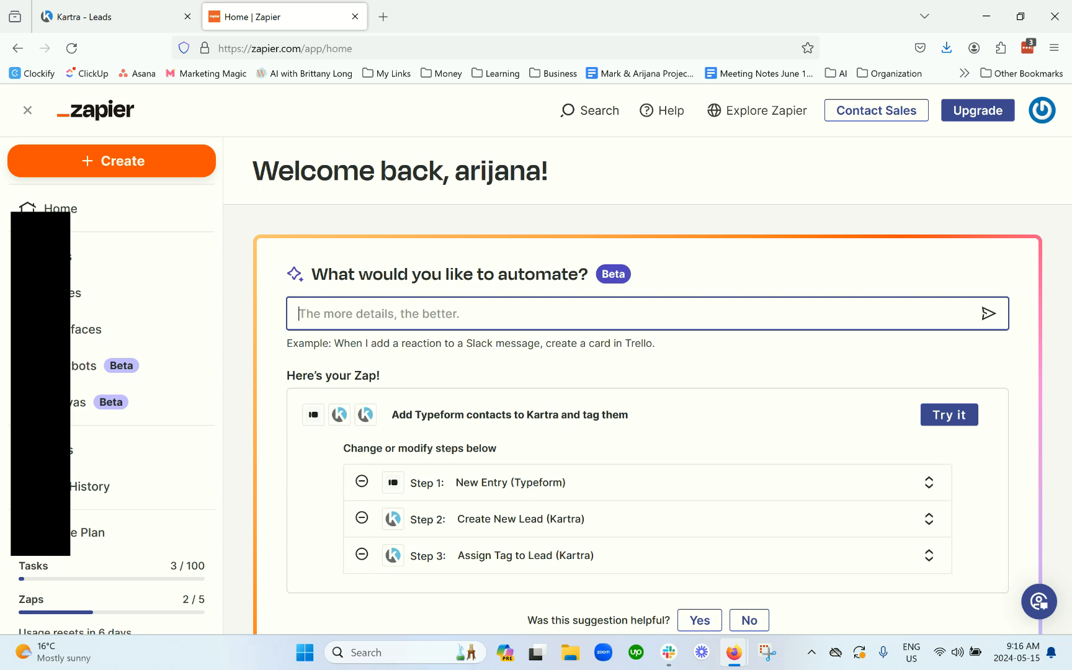
{"action": "type", "text": "notify me in gmail"}
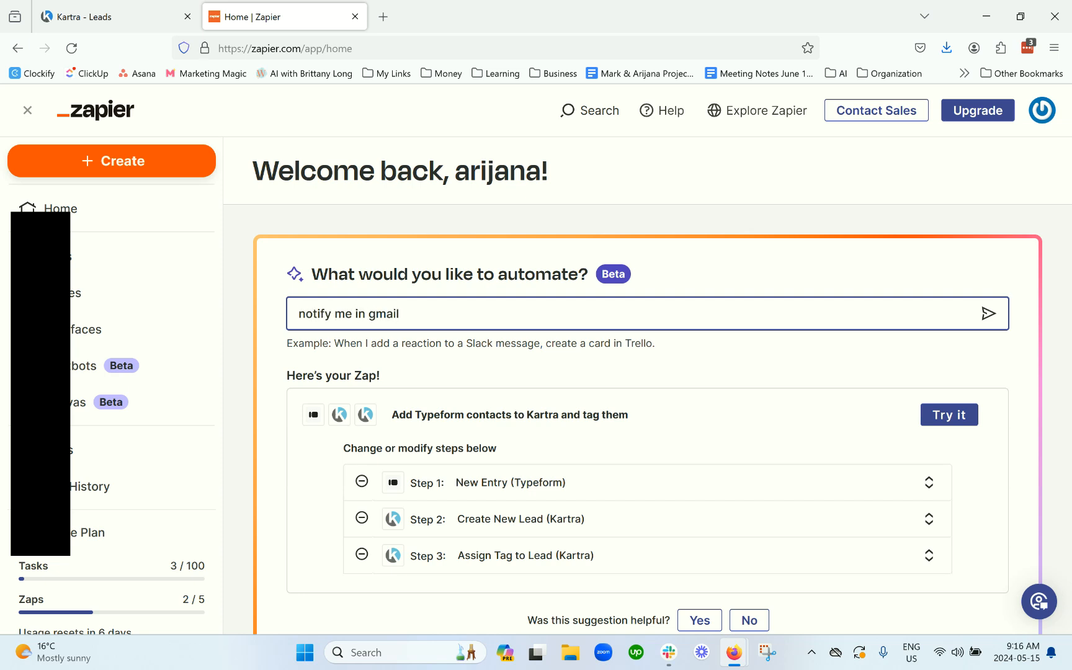
{"action": "type", "text": " when a lead fills in"}
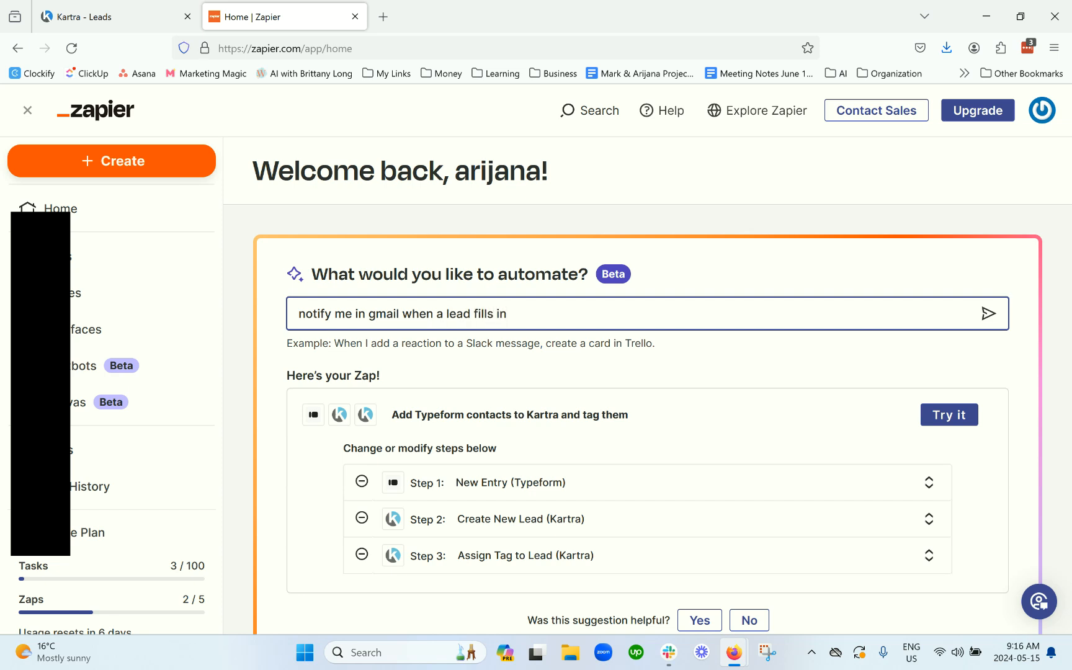
{"action": "type", "text": " a form in kartra"}
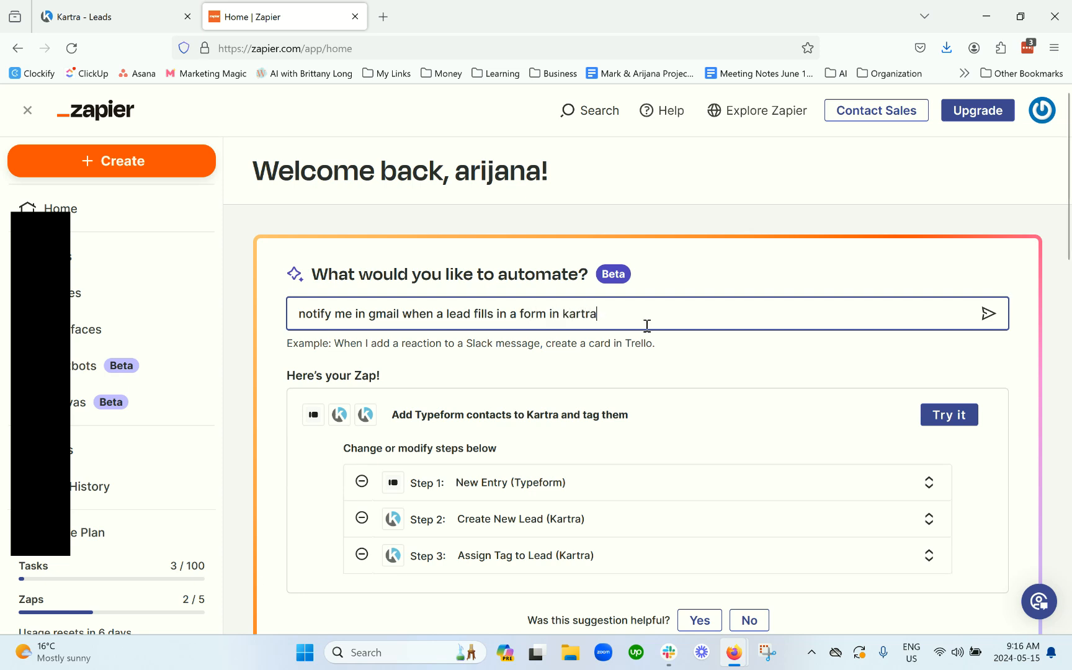
{"action": "left_click", "coordinate": [986, 313]}
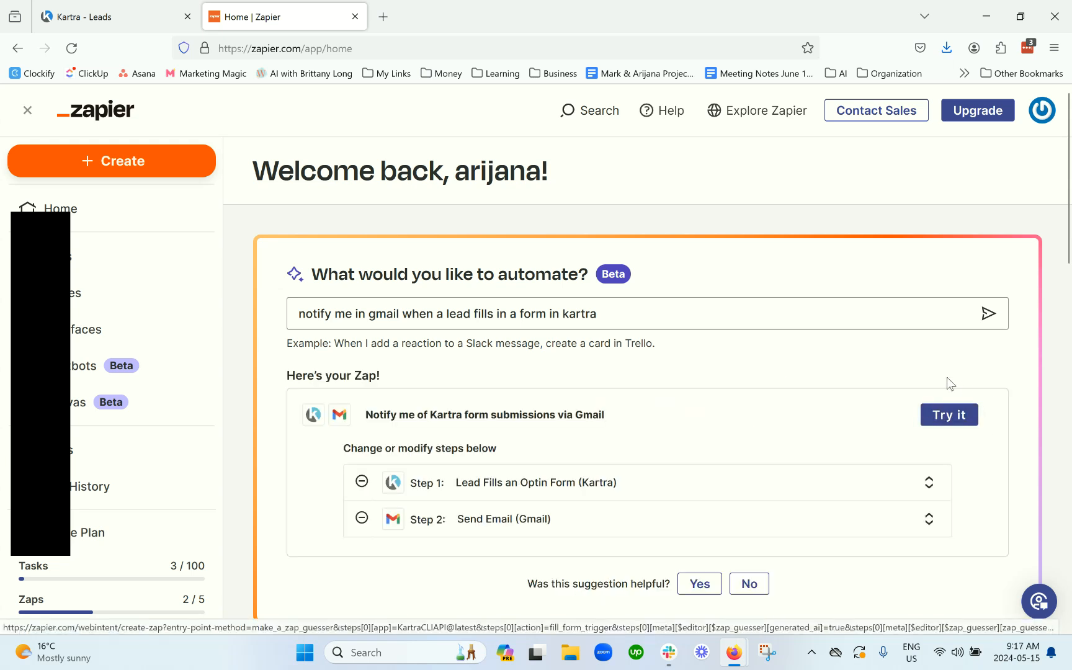
- Review the suggested Zap "Notify me of Kartra form submissions via Gmail" and open it in the editor
{"action": "scroll", "coordinate": [749, 395], "scroll_direction": "down", "scroll_amount": 1}
{"action": "scroll", "coordinate": [749, 395], "scroll_direction": "down", "scroll_amount": 2}
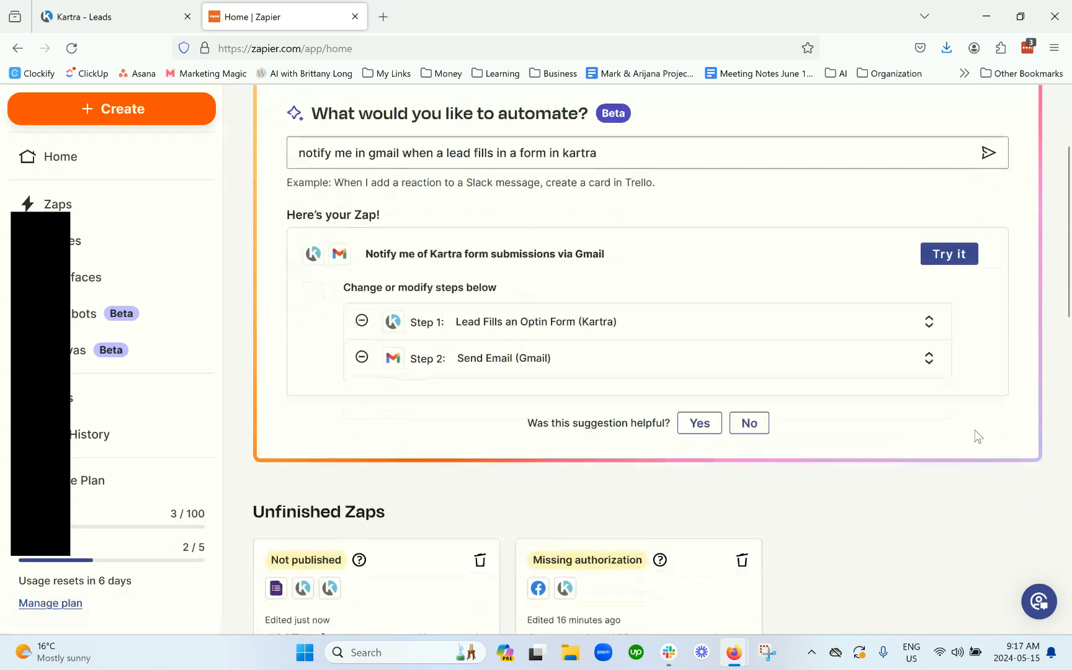
{"action": "scroll", "coordinate": [567, 419], "scroll_direction": "up", "scroll_amount": 3}
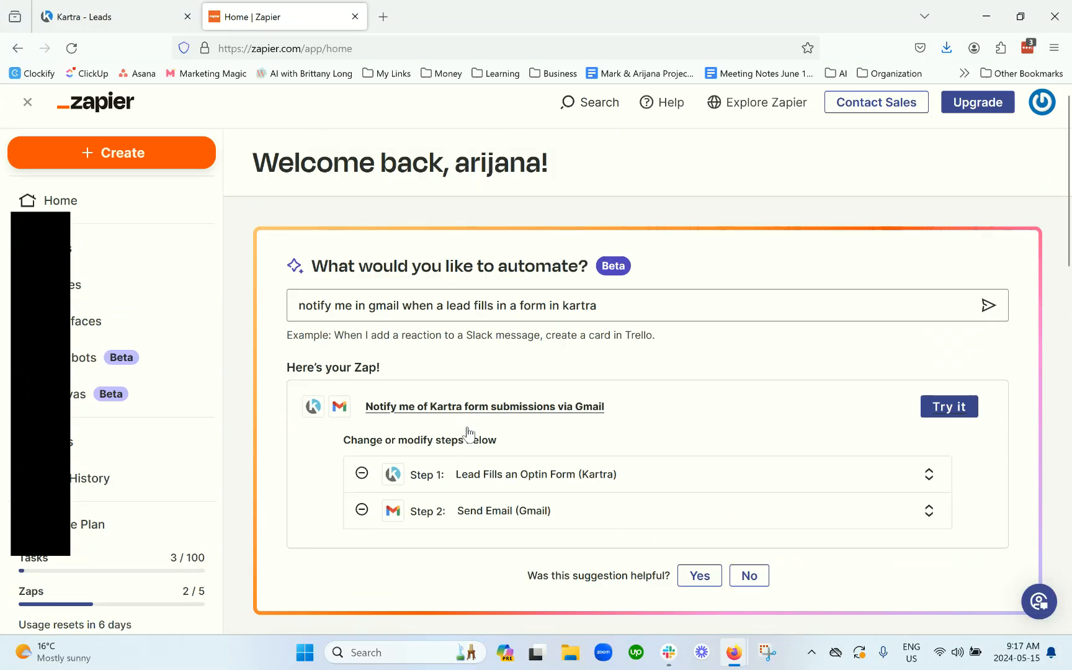
{"action": "scroll", "coordinate": [453, 546], "scroll_direction": "down", "scroll_amount": 1}
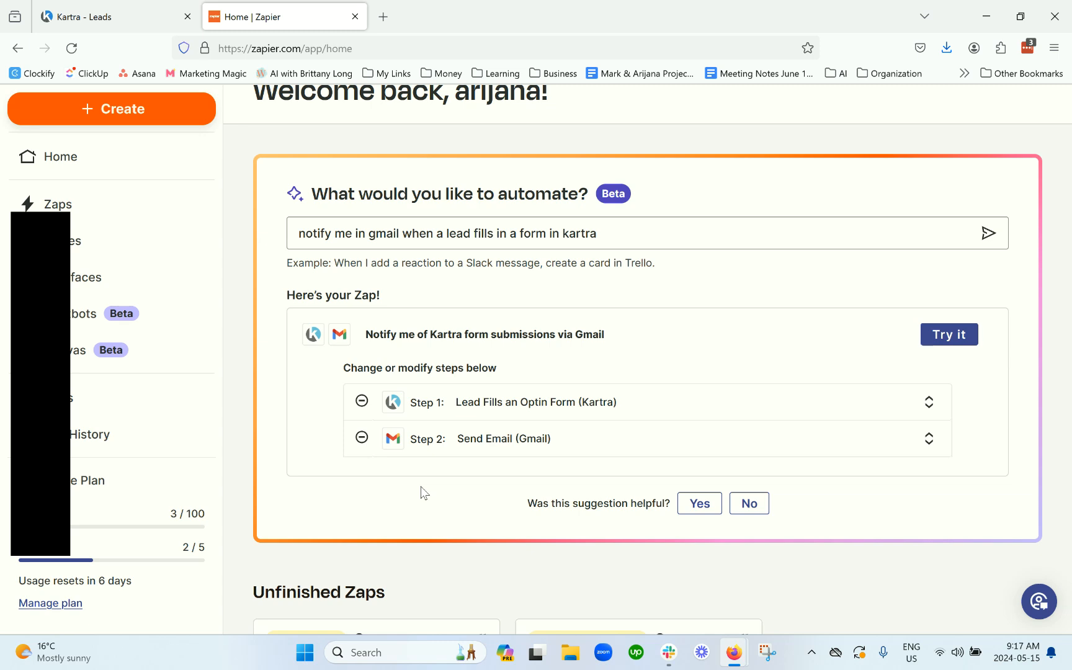
{"action": "left_click", "coordinate": [933, 335]}
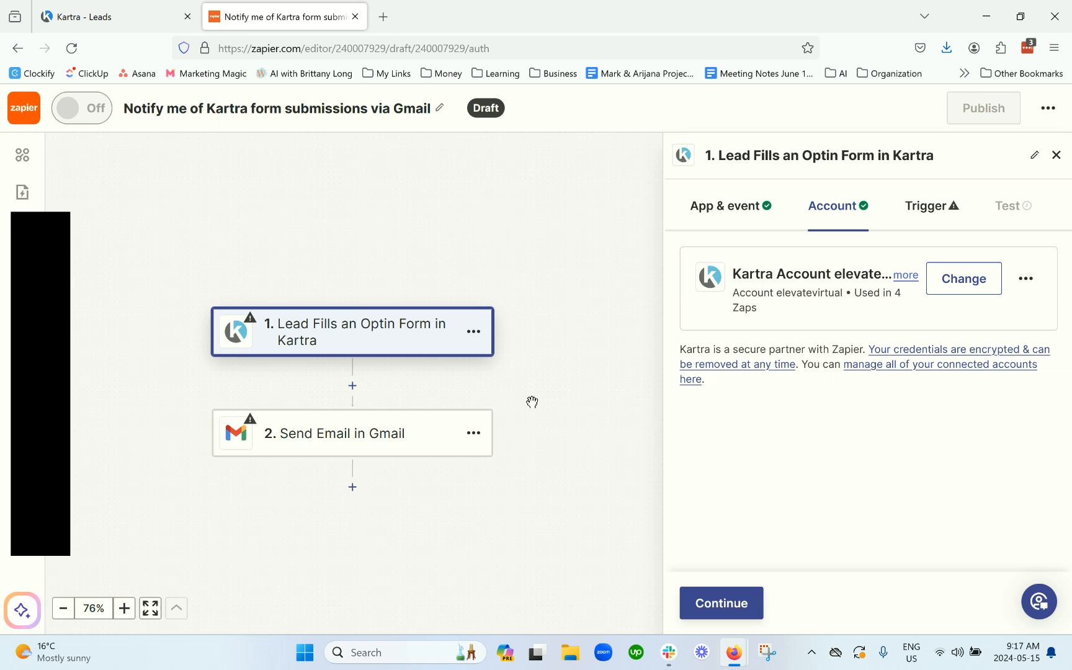
- Choose an opt-in form from the connected Kartra account for the trigger and run the trigger test
{"action": "left_click", "coordinate": [721, 603]}
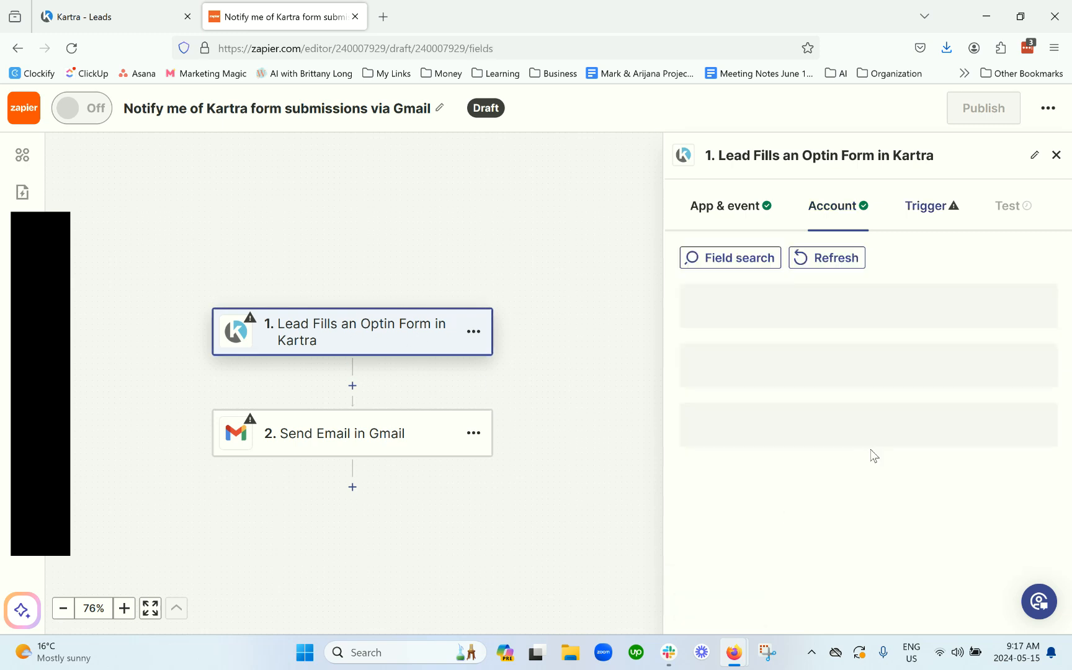
{"action": "left_click", "coordinate": [829, 334]}
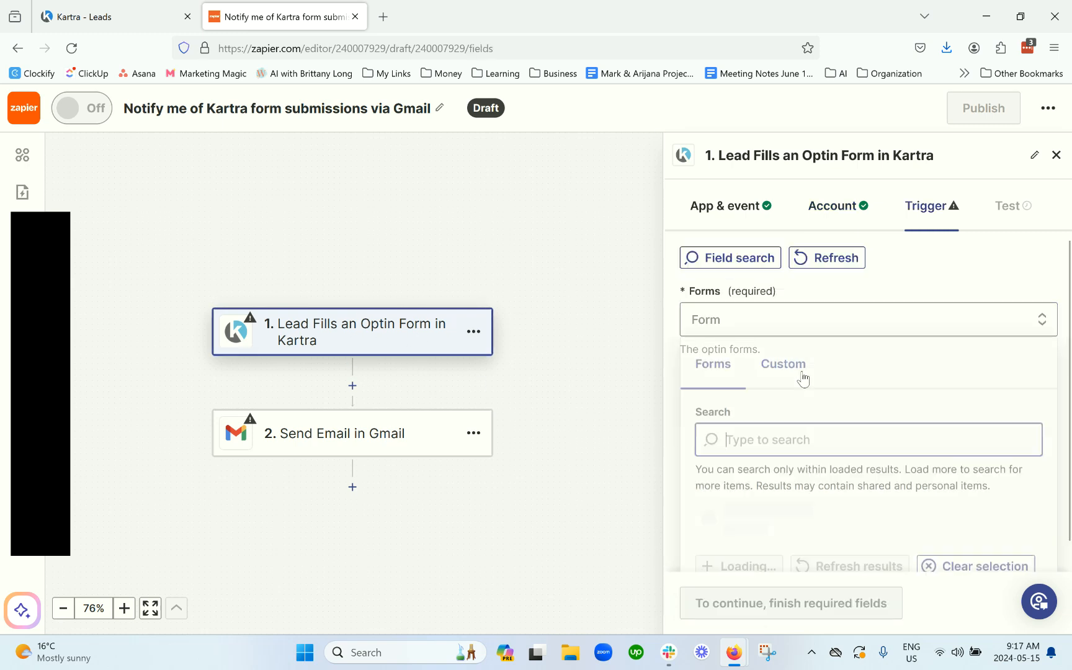
{"action": "left_click", "coordinate": [786, 475]}
{"action": "left_click", "coordinate": [753, 605]}
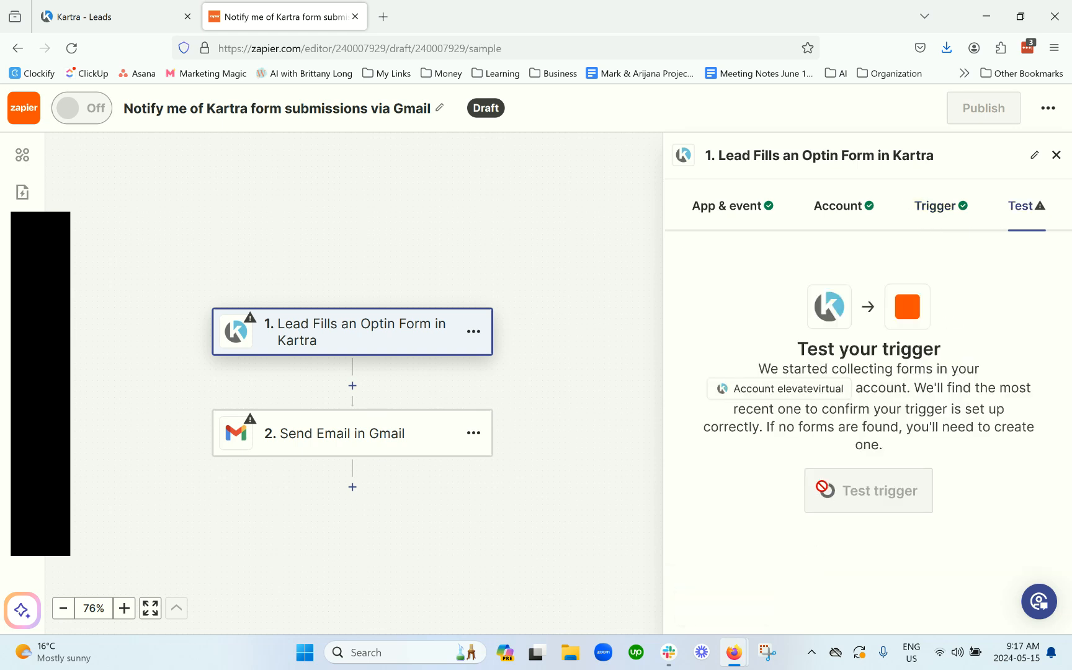
{"action": "left_click", "coordinate": [827, 493]}
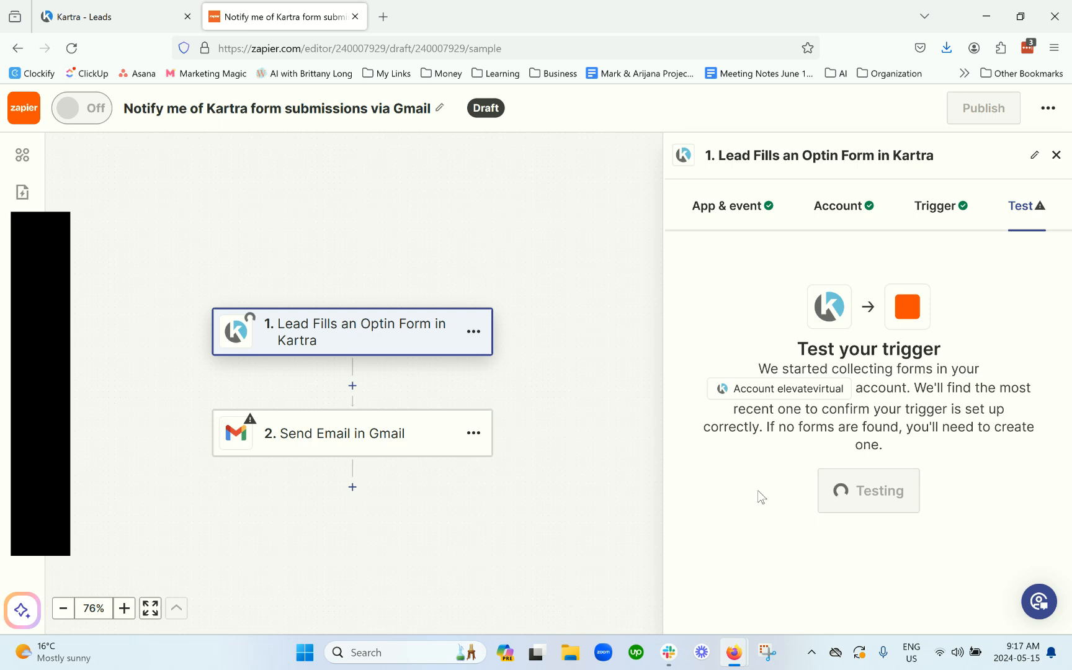
- Continue from the trigger test to the Gmail Send Email step and assign the connected, non-expired Gmail account to it
{"action": "left_click", "coordinate": [814, 604]}
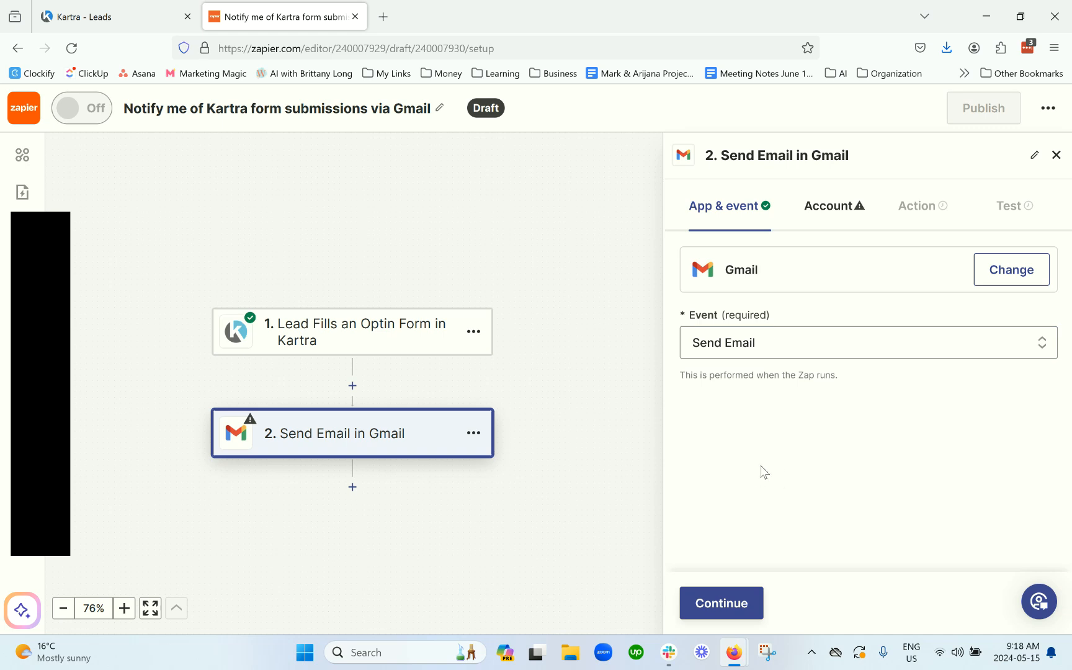
{"action": "left_click", "coordinate": [743, 603]}
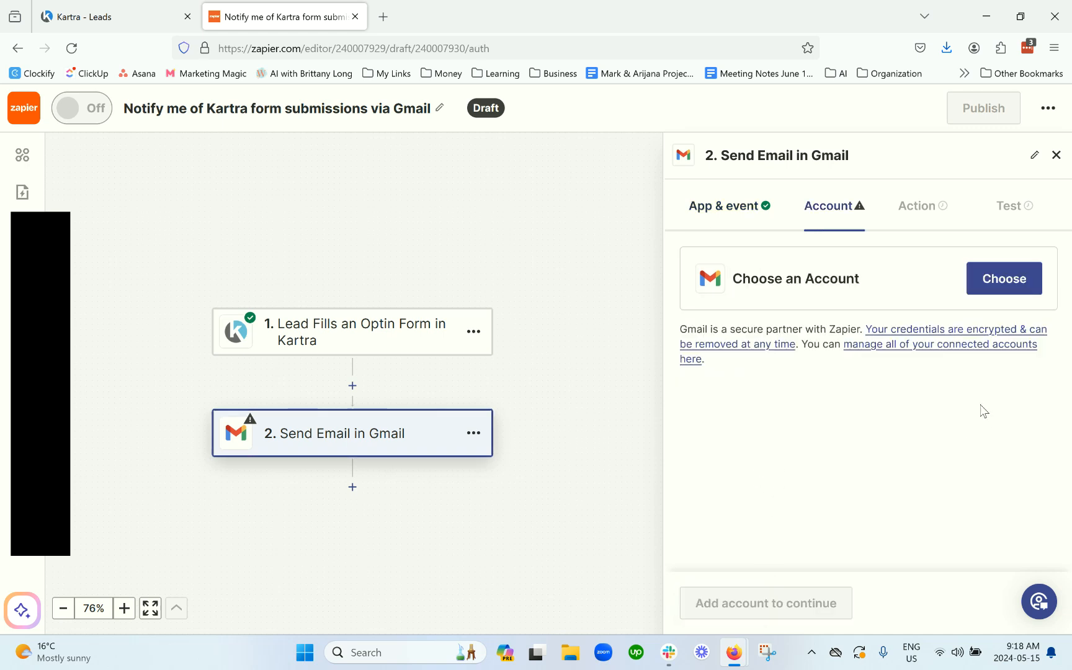
{"action": "left_click", "coordinate": [999, 281]}
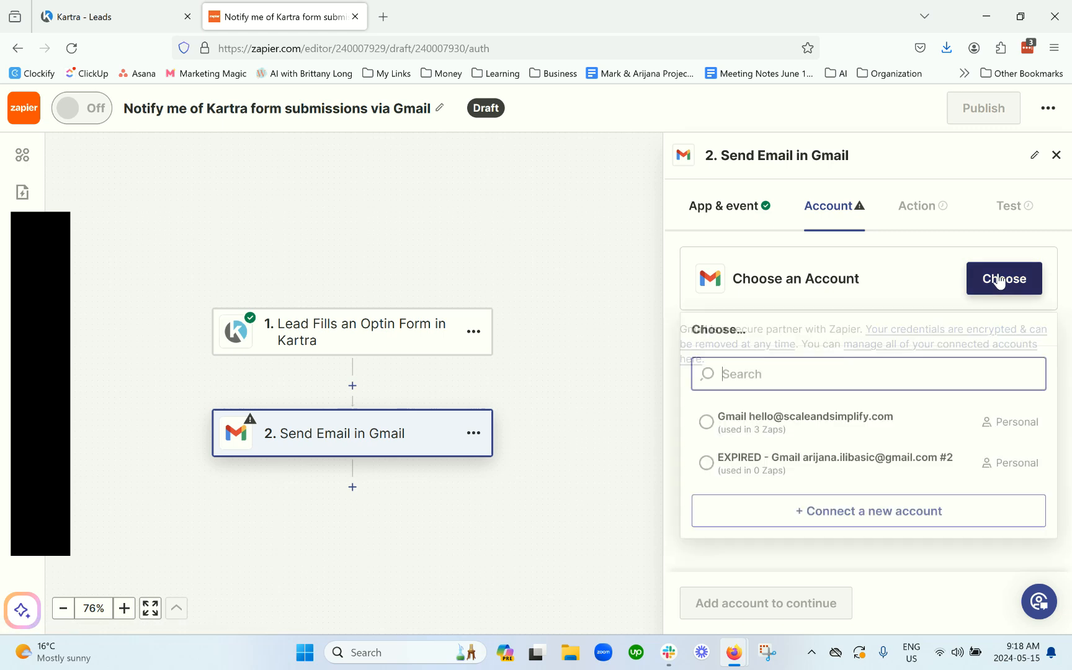
{"action": "left_click", "coordinate": [752, 427]}
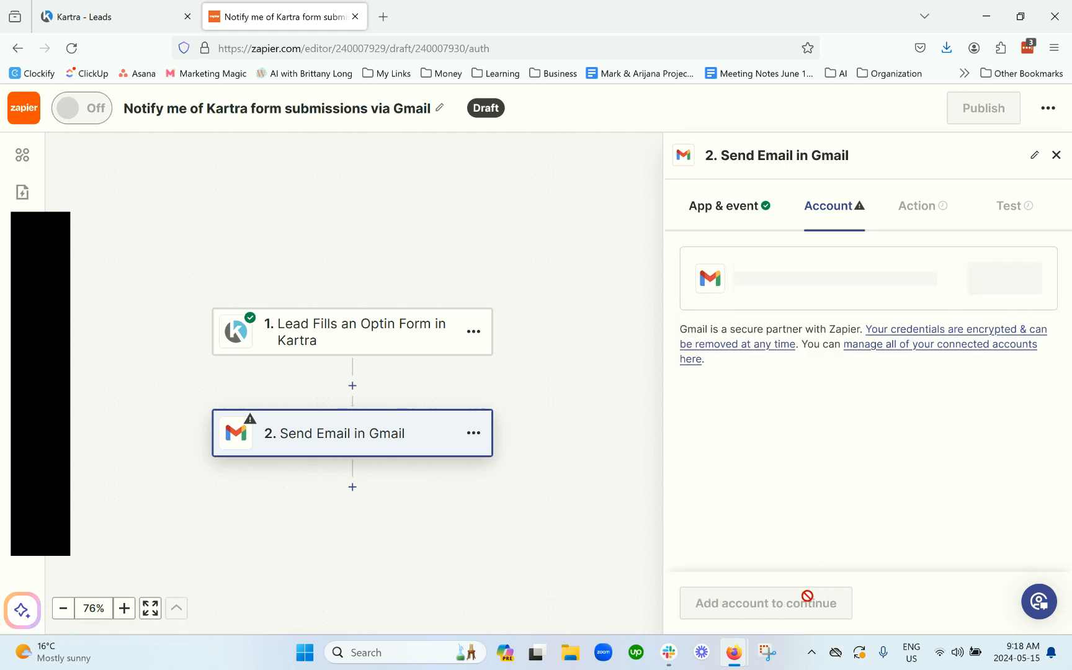
{"action": "left_click", "coordinate": [743, 605]}
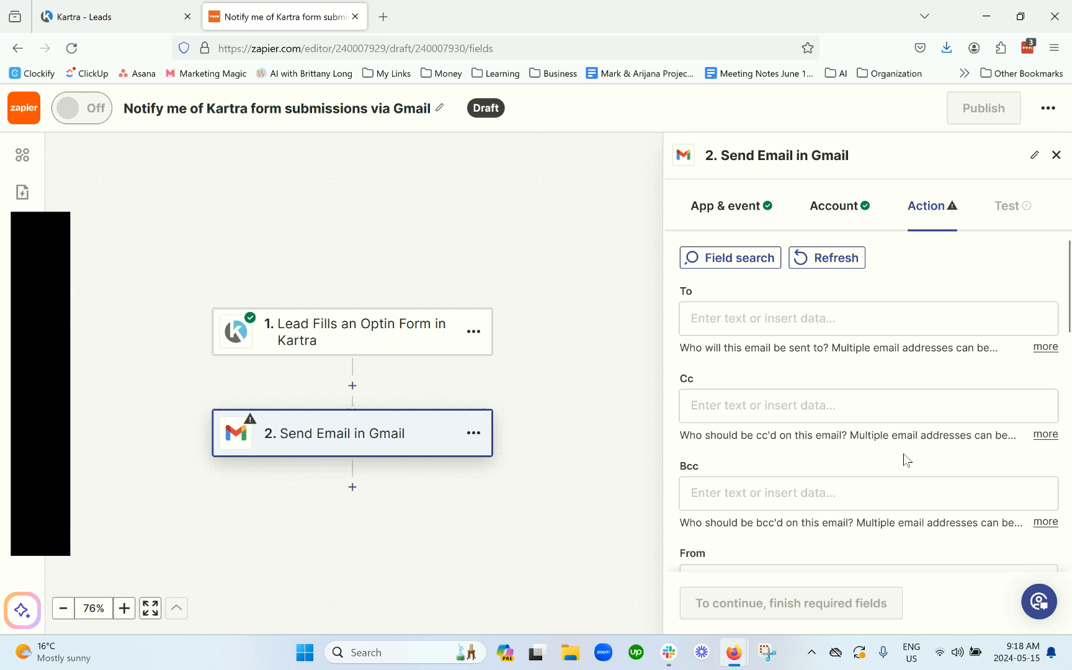
- Look through the Send Email action fields, from the recipient and sender fields to the required Subject and Body
{"action": "left_click", "coordinate": [826, 317]}
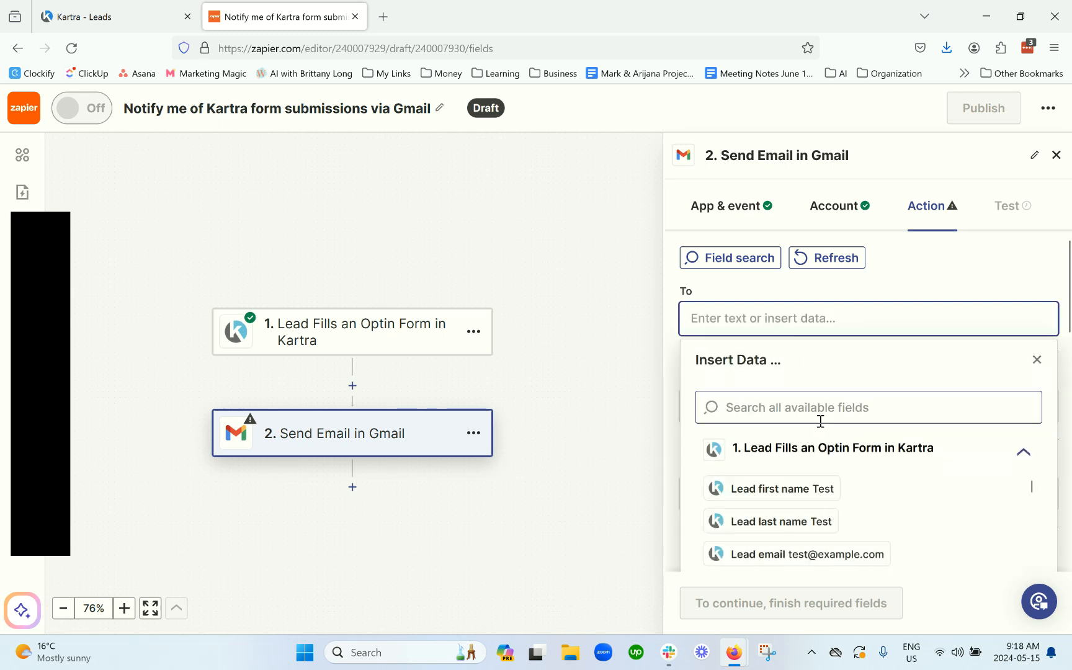
{"action": "left_click", "coordinate": [745, 289]}
{"action": "scroll", "coordinate": [728, 335], "scroll_direction": "down", "scroll_amount": 5}
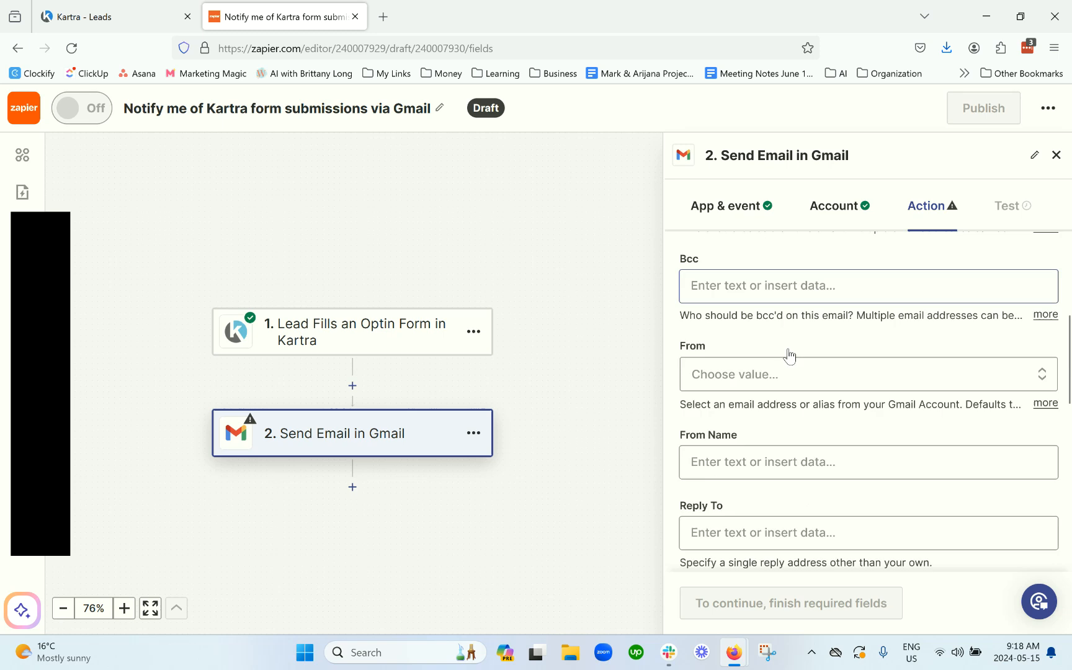
{"action": "scroll", "coordinate": [798, 338], "scroll_direction": "down", "scroll_amount": 3}
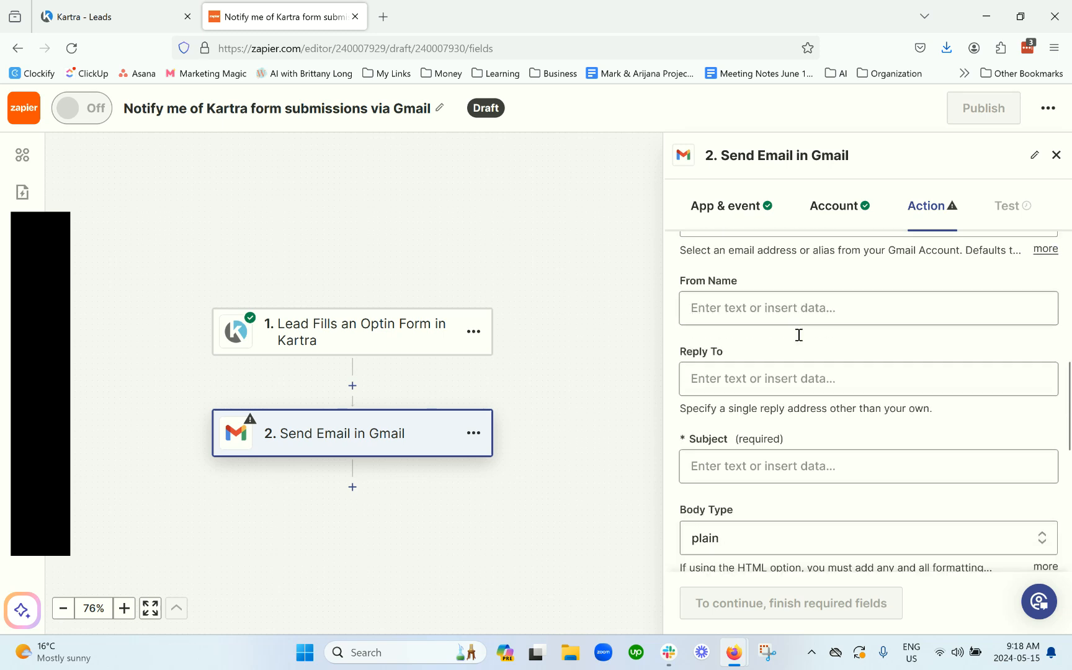
{"action": "scroll", "coordinate": [786, 352], "scroll_direction": "down", "scroll_amount": 2}
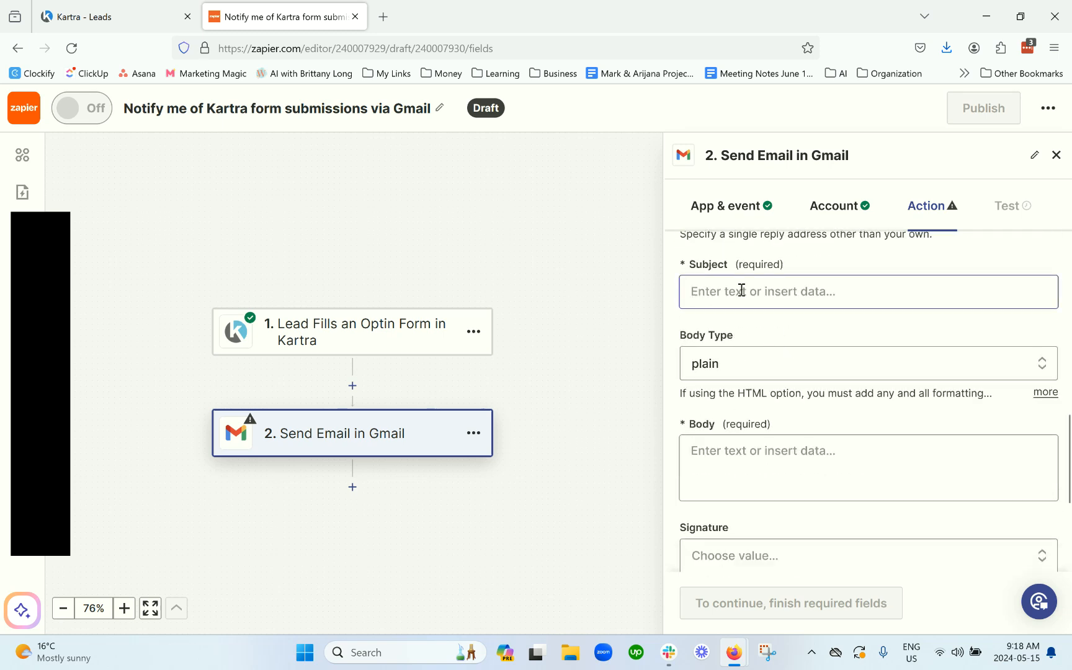
{"action": "left_click", "coordinate": [741, 290]}
{"action": "left_click", "coordinate": [818, 260]}
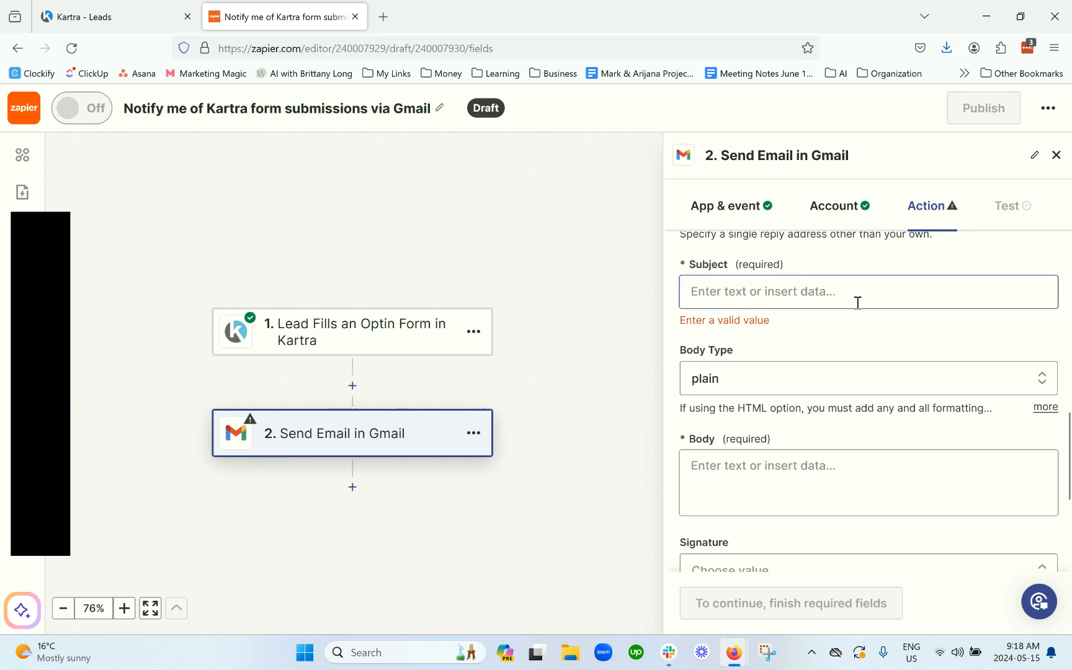
{"action": "scroll", "coordinate": [858, 307], "scroll_direction": "down", "scroll_amount": 2}
{"action": "left_click", "coordinate": [825, 368]}
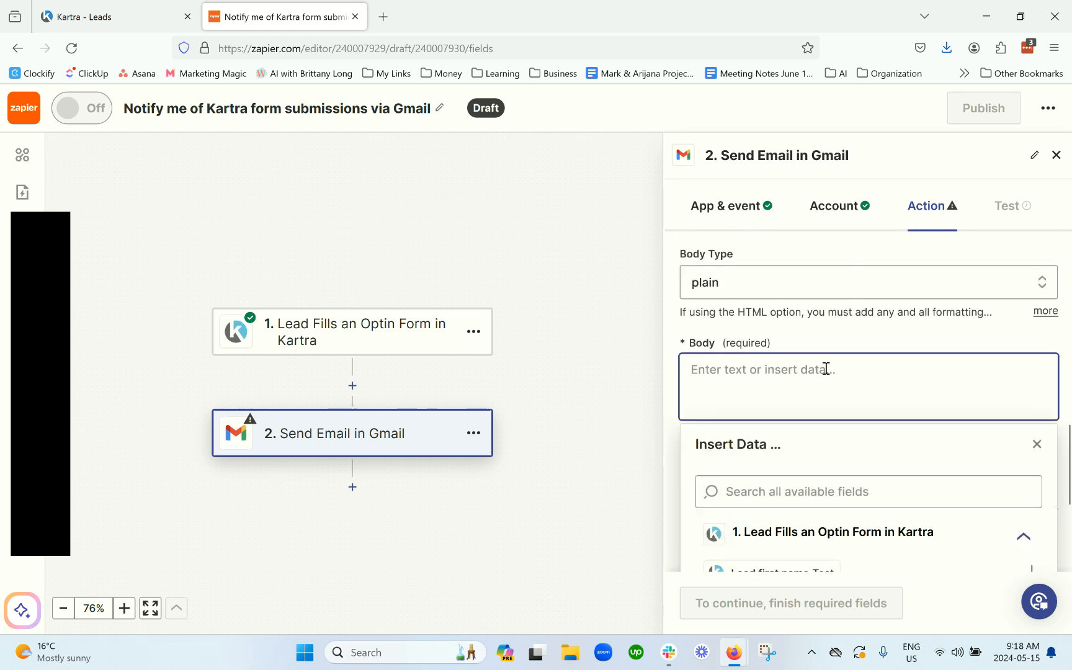
{"action": "left_click", "coordinate": [826, 345]}
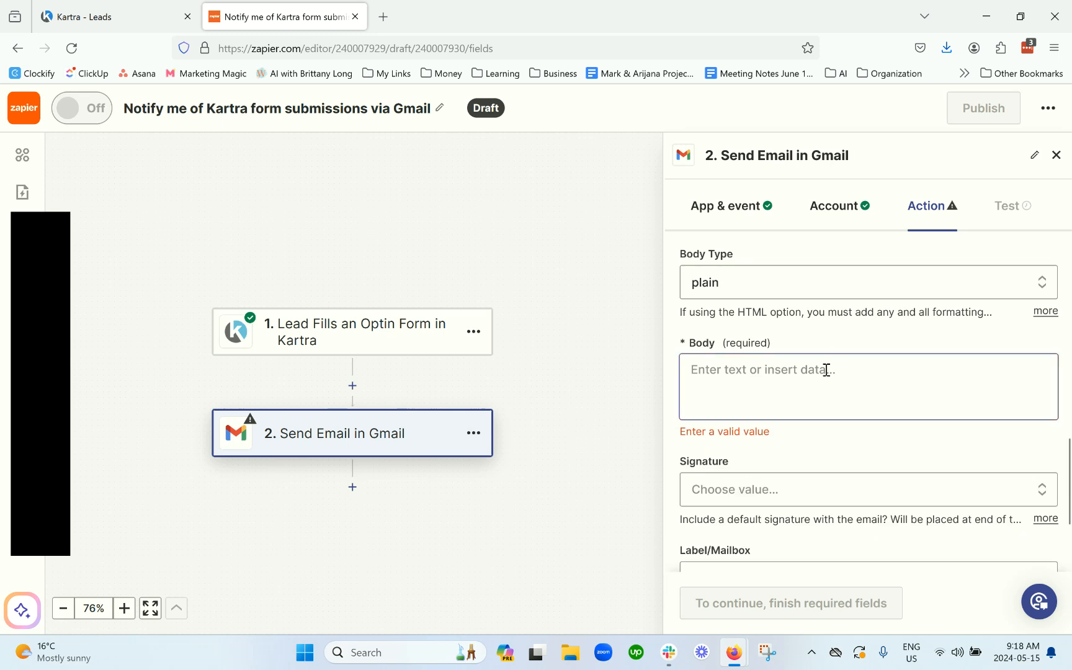
- Start the email body with "Instructions:" and insert the Lead first name field from the Kartra trigger beneath it
{"action": "left_click", "coordinate": [827, 369]}
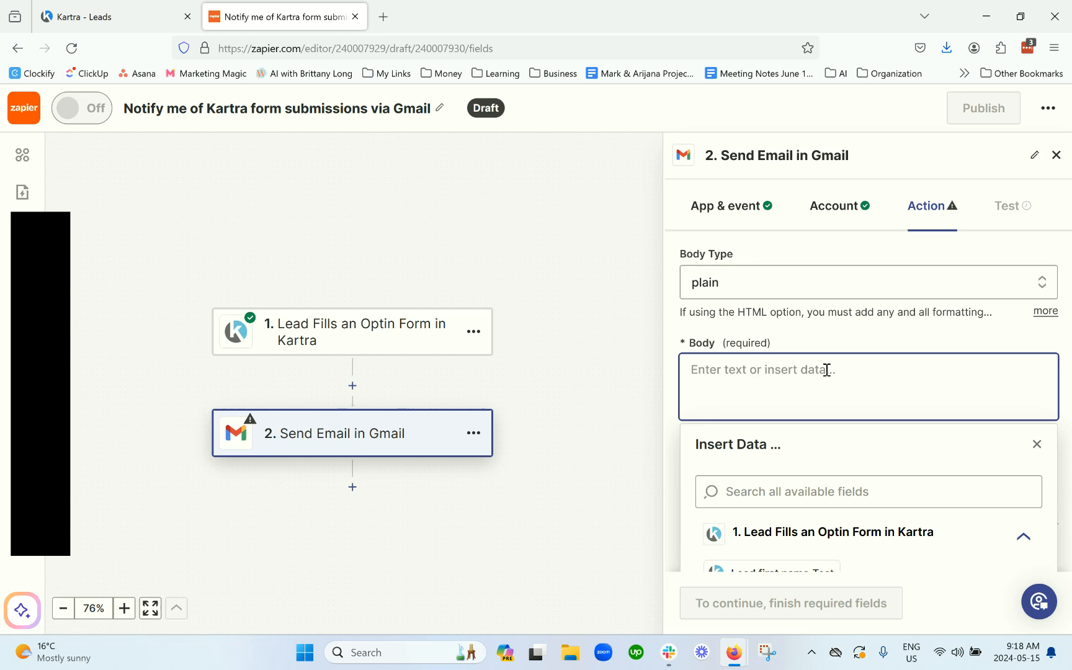
{"action": "scroll", "coordinate": [863, 366], "scroll_direction": "down", "scroll_amount": 3}
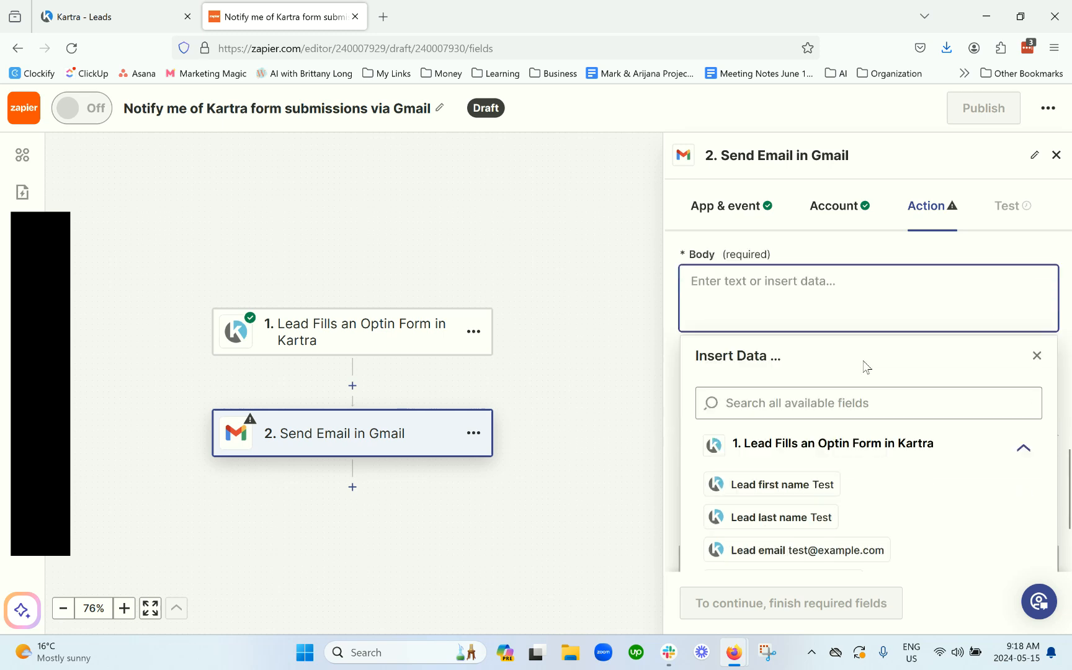
{"action": "scroll", "coordinate": [863, 359], "scroll_direction": "up", "scroll_amount": 2}
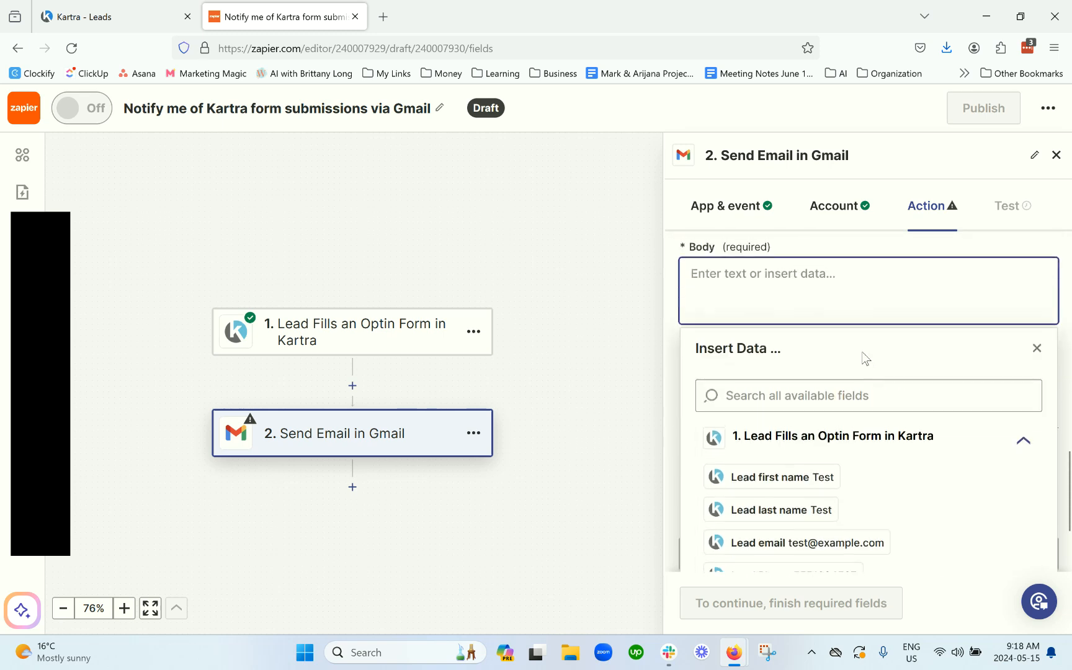
{"action": "type", "text": "Instructions:"}
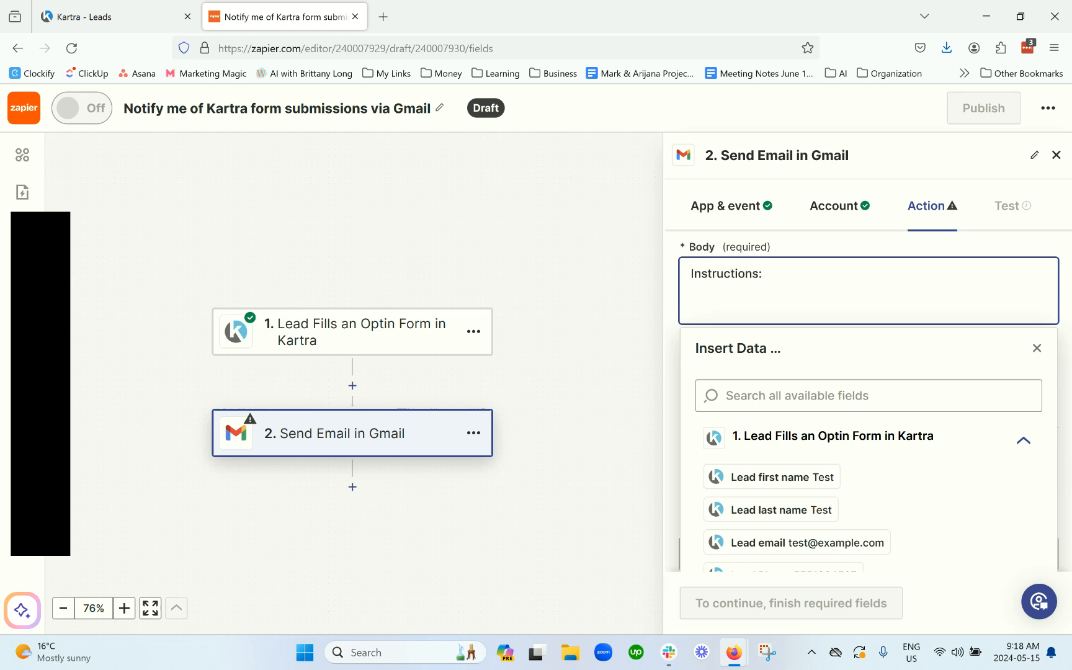
{"action": "key", "text": "Return"}
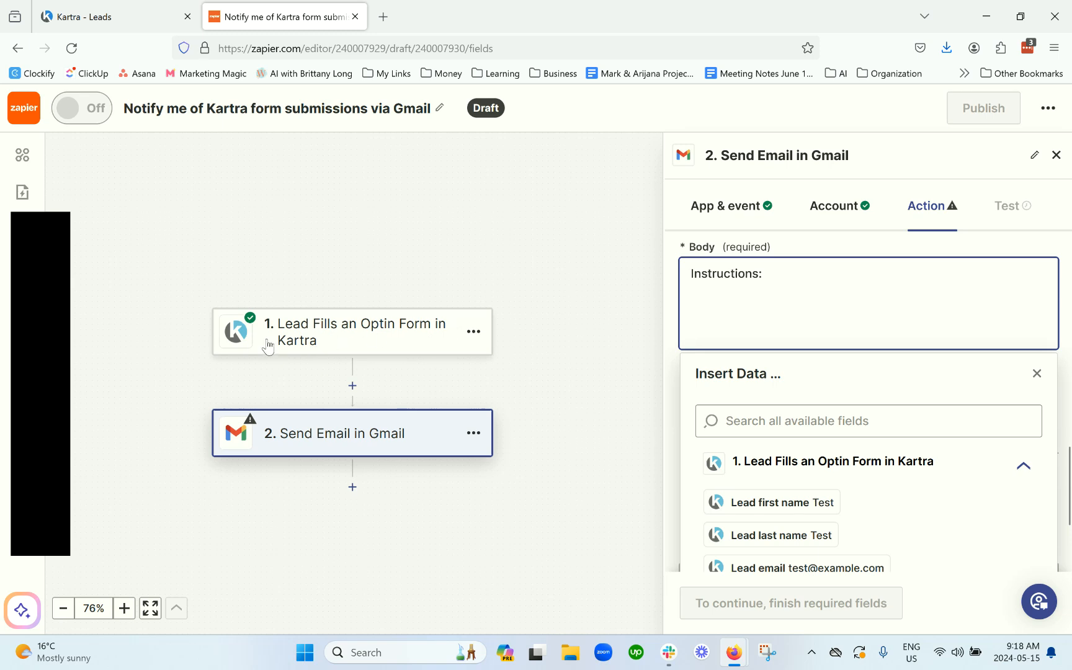
{"action": "left_click", "coordinate": [732, 311]}
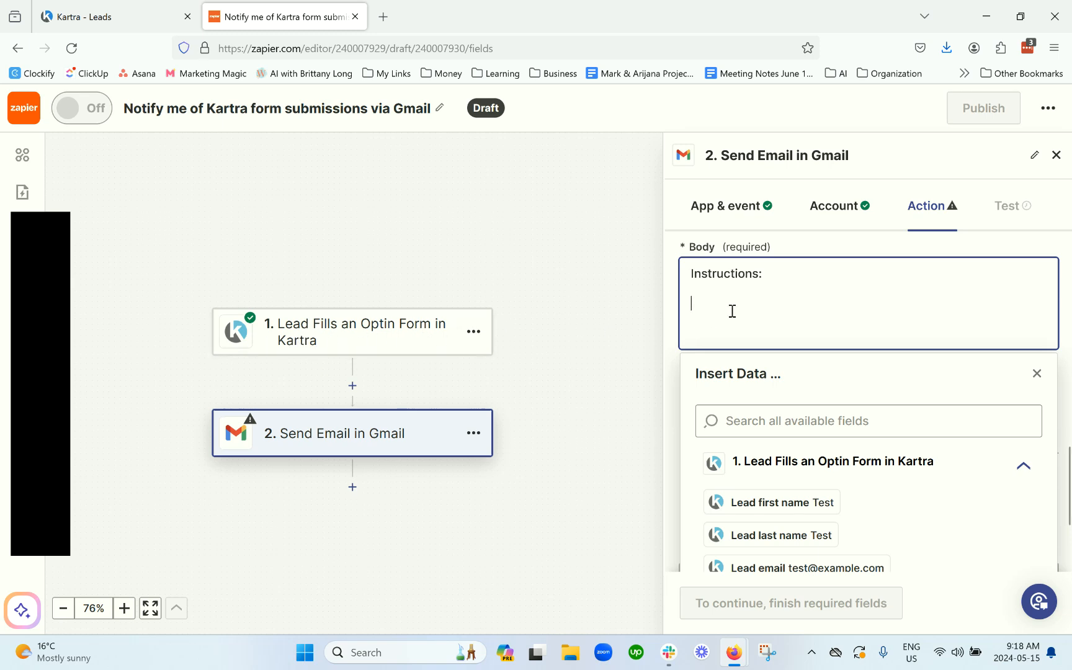
{"action": "left_click", "coordinate": [782, 501]}
{"action": "key", "text": "Return"}
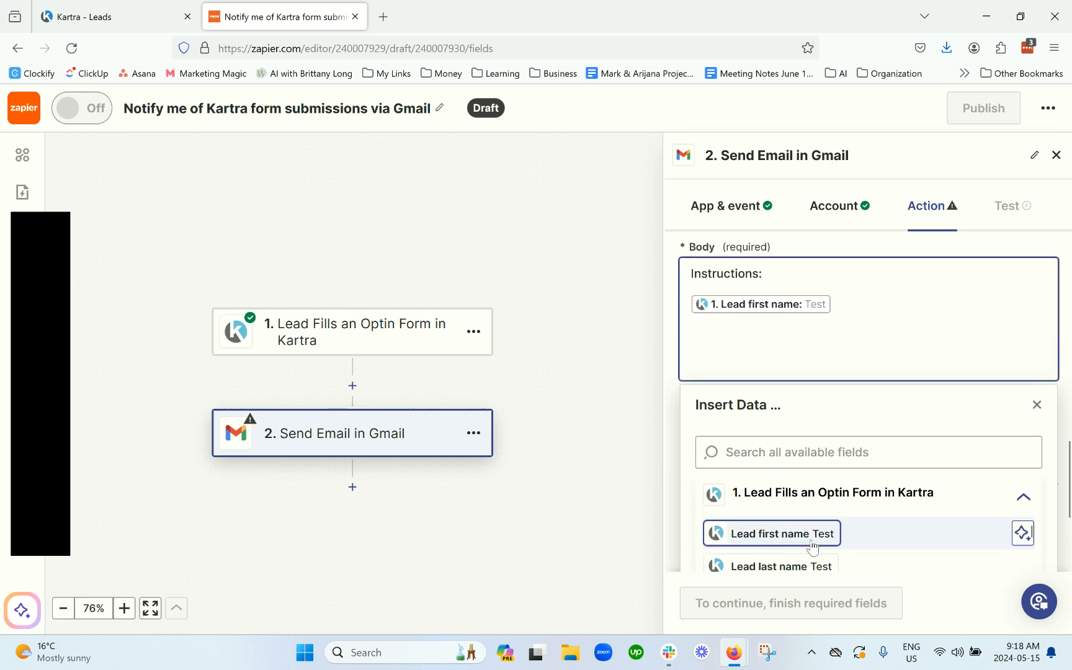
{"action": "scroll", "coordinate": [916, 317], "scroll_direction": "down", "scroll_amount": 2}
{"action": "key", "text": "Escape"}
{"action": "key", "text": "BackSpace"}
{"action": "scroll", "coordinate": [980, 418], "scroll_direction": "down", "scroll_amount": 5}
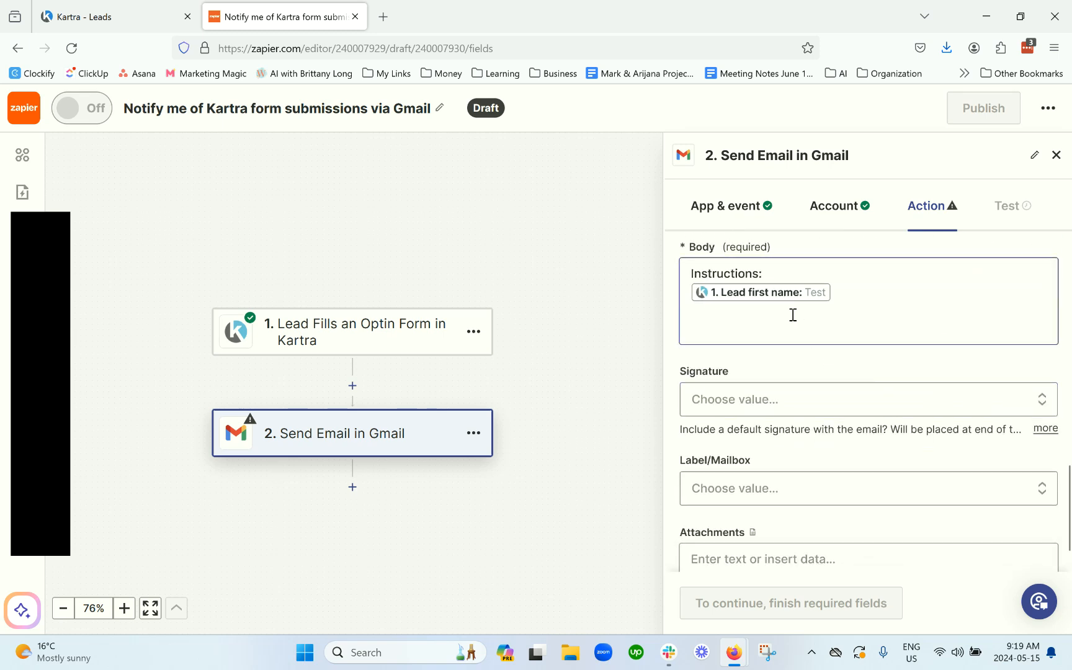
- Insert the Kartra Lead last name field into the email body below the first name
{"action": "left_click", "coordinate": [800, 315]}
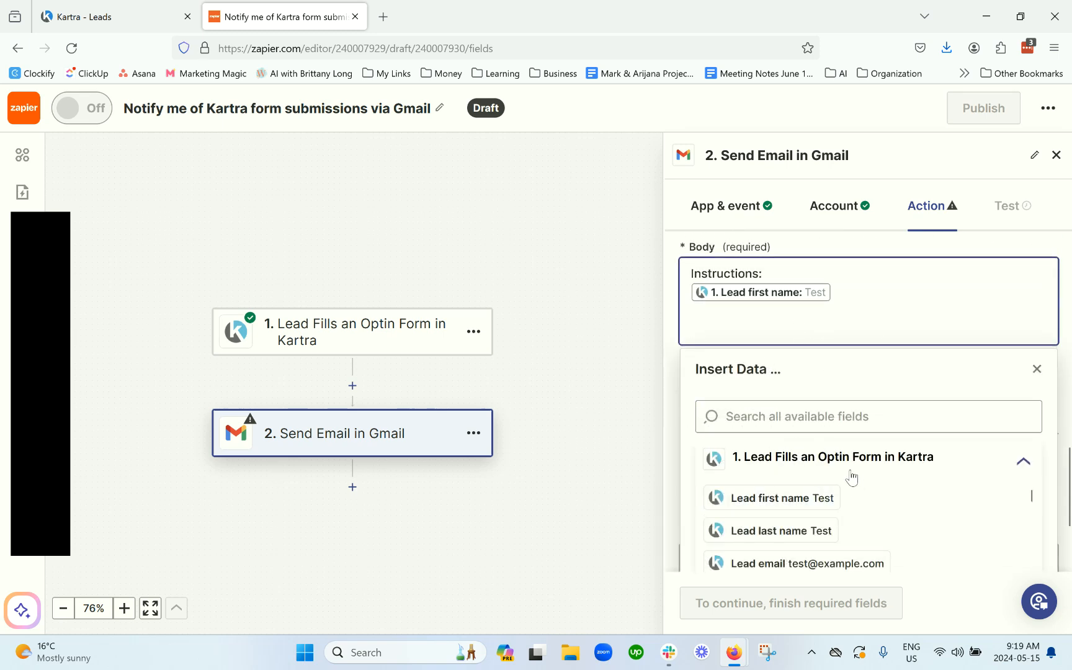
{"action": "scroll", "coordinate": [862, 477], "scroll_direction": "down", "scroll_amount": 2}
{"action": "scroll", "coordinate": [866, 471], "scroll_direction": "down", "scroll_amount": 1}
{"action": "scroll", "coordinate": [789, 466], "scroll_direction": "up", "scroll_amount": 2}
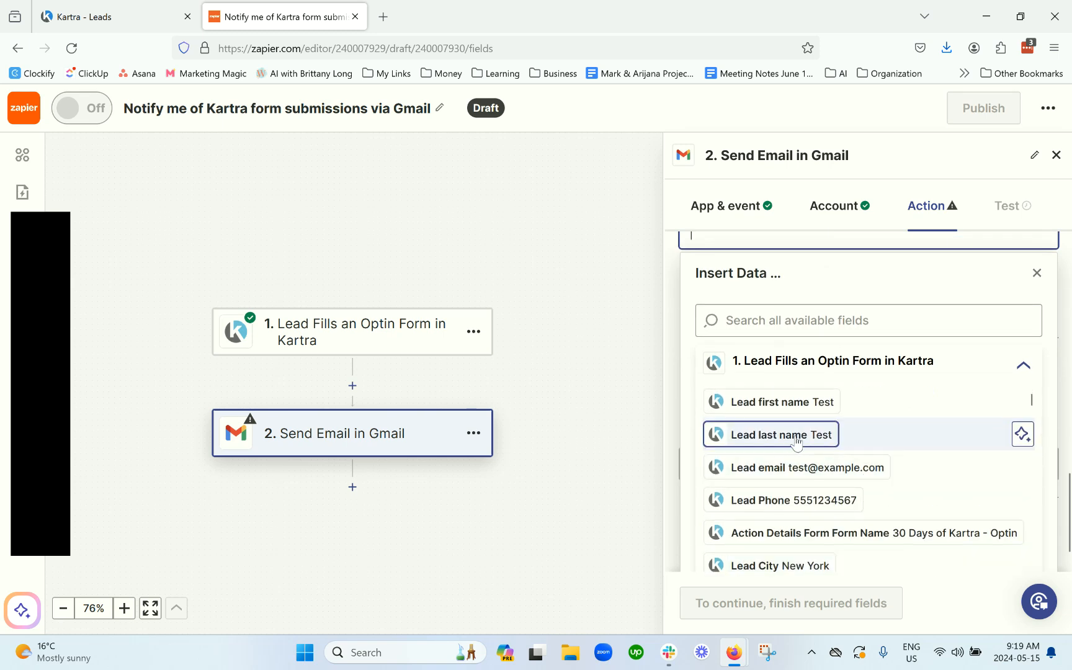
{"action": "left_click", "coordinate": [797, 437]}
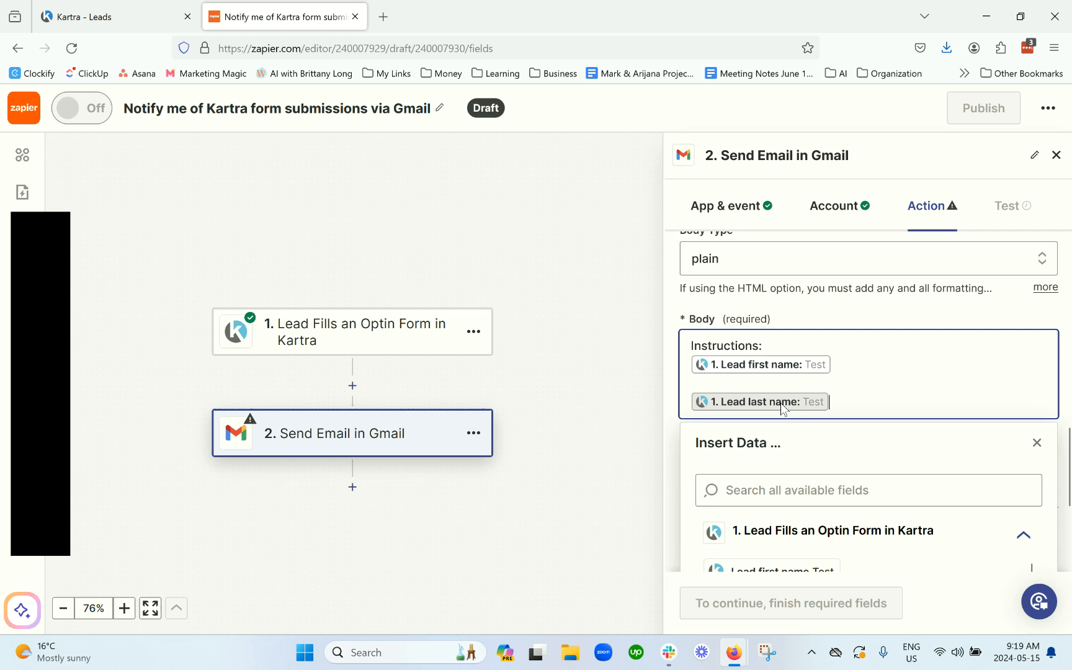
- Add the Lead email and Lead Phone fields on separate lines of the email body and close the data list
{"action": "key", "text": "Return"}
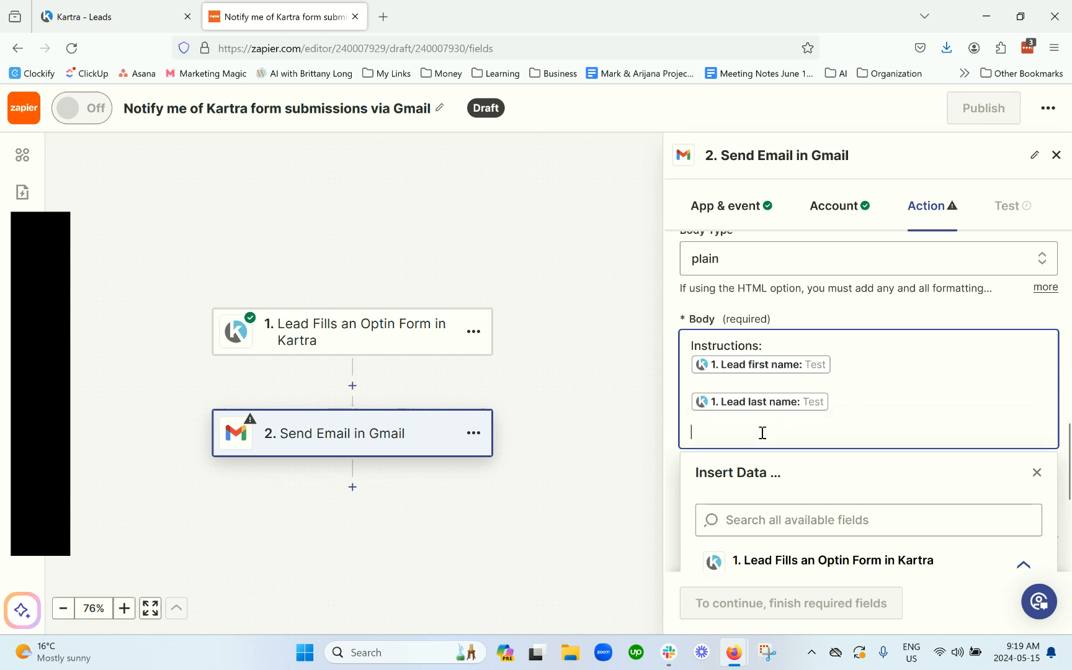
{"action": "scroll", "coordinate": [865, 436], "scroll_direction": "down", "scroll_amount": 4}
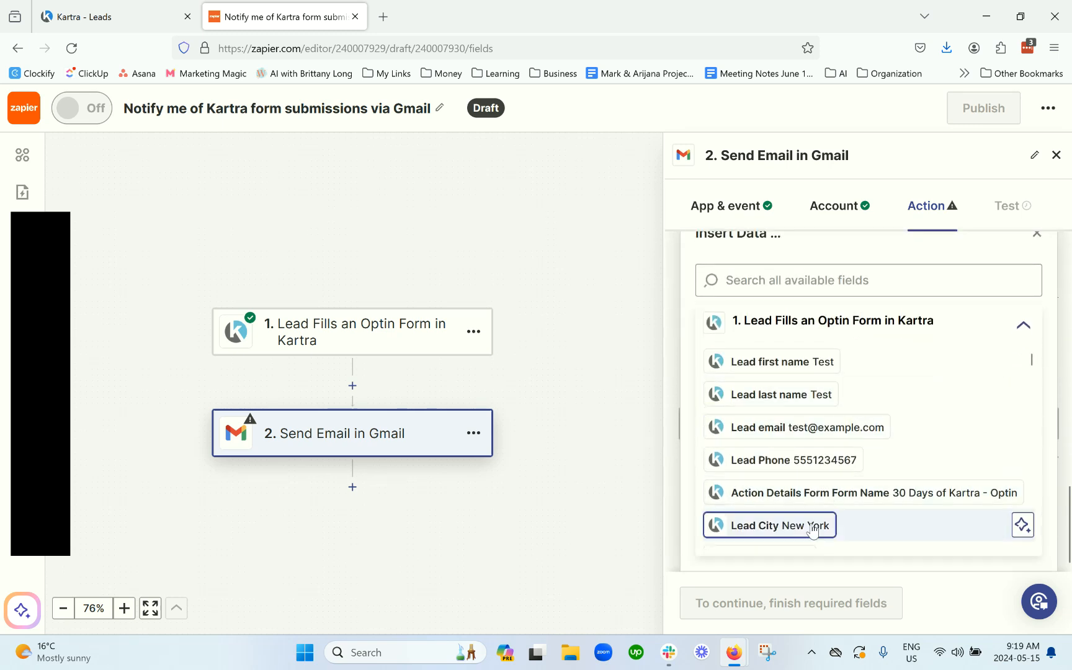
{"action": "left_click", "coordinate": [772, 427]}
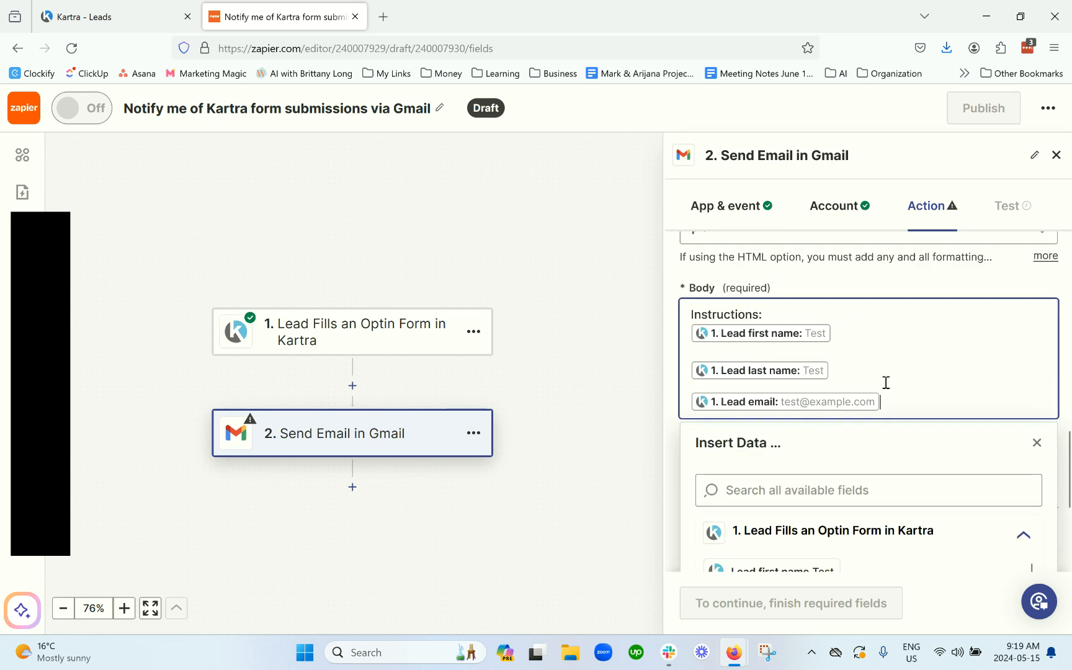
{"action": "key", "text": "Return"}
{"action": "scroll", "coordinate": [793, 487], "scroll_direction": "down", "scroll_amount": 4}
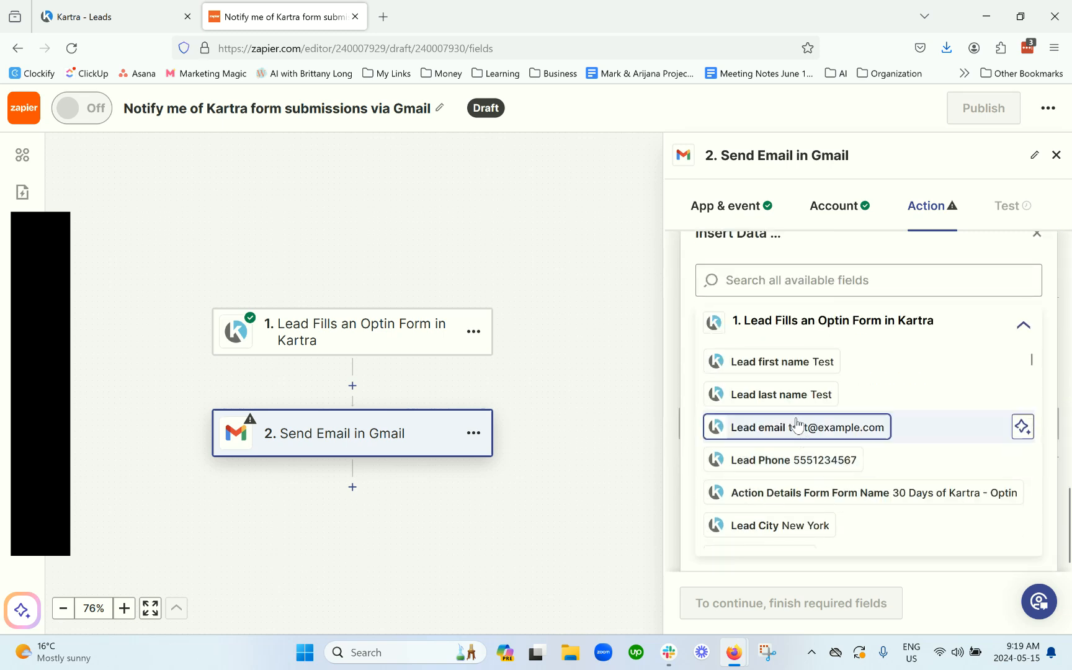
{"action": "left_click", "coordinate": [806, 462]}
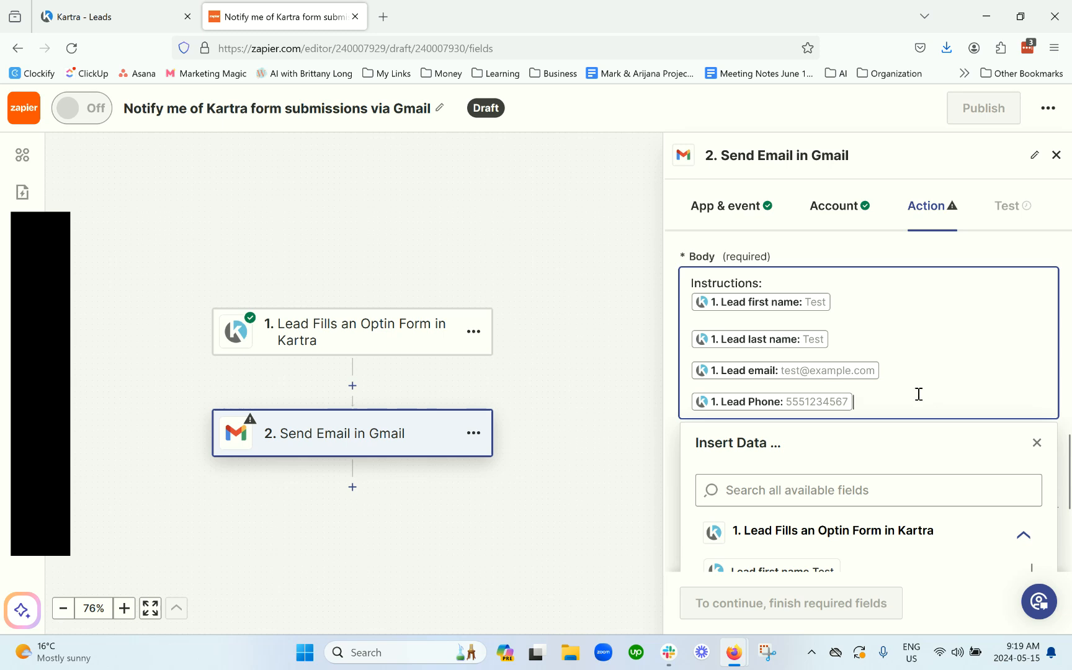
{"action": "left_click", "coordinate": [848, 324]}
{"action": "left_click", "coordinate": [1036, 442]}
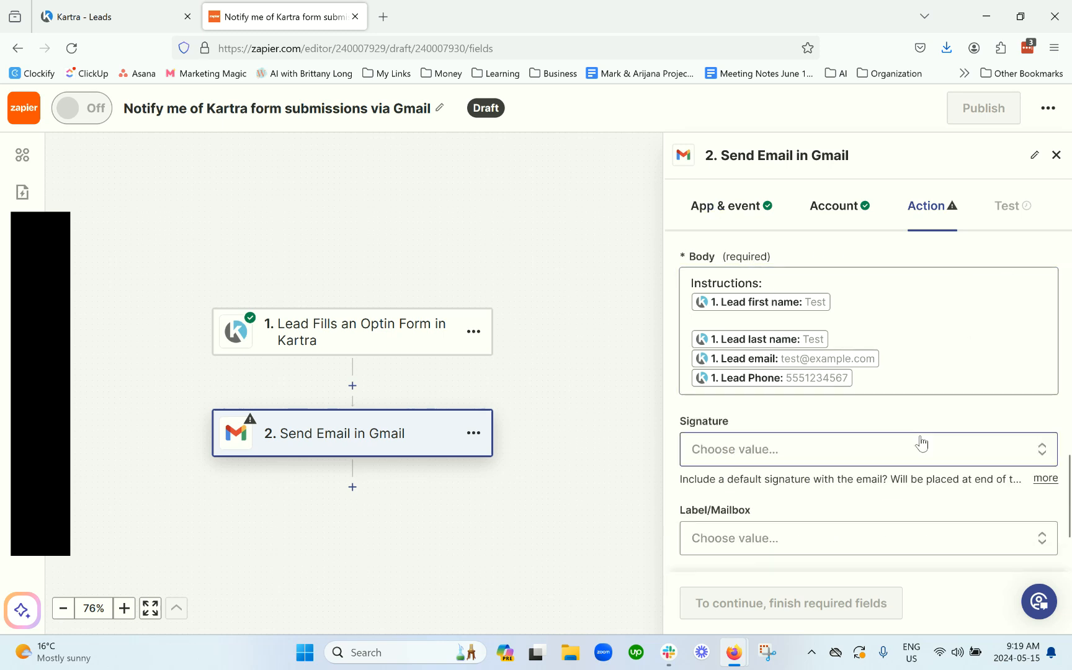
- Check the remaining Send Email fields, then leave the editor for the Zapier home page
{"action": "scroll", "coordinate": [920, 441], "scroll_direction": "down", "scroll_amount": 2}
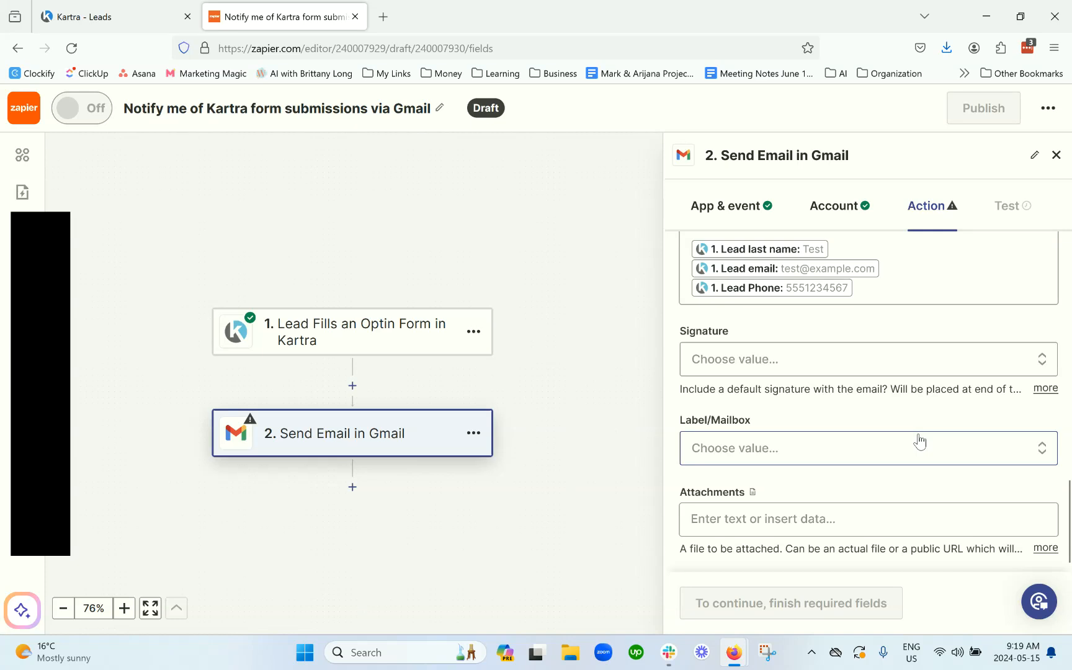
{"action": "scroll", "coordinate": [899, 479], "scroll_direction": "up", "scroll_amount": 8}
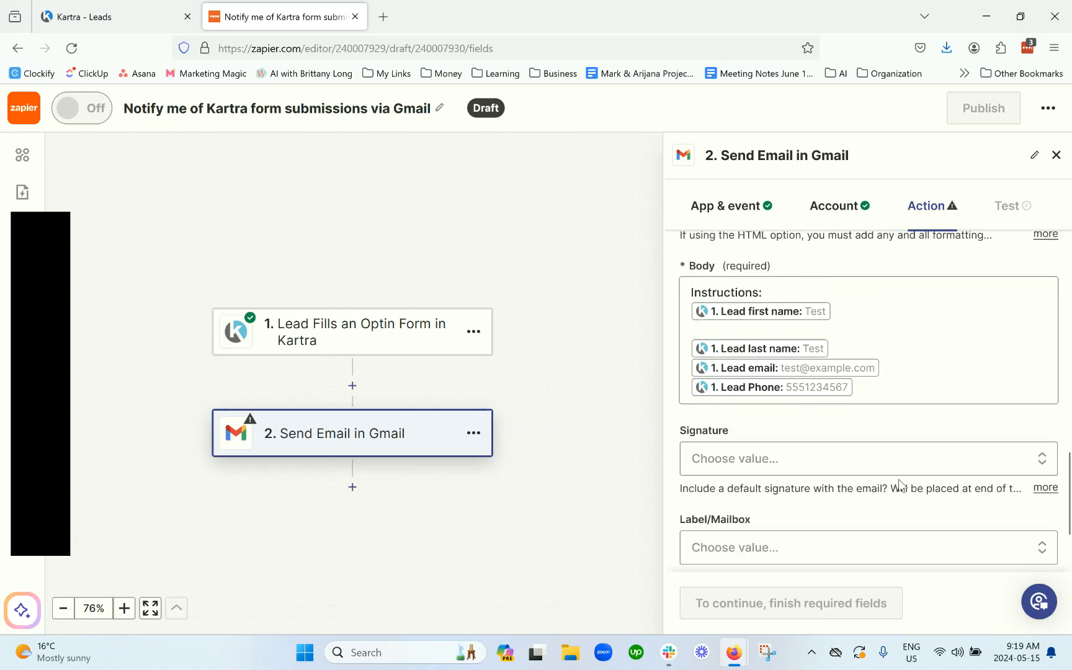
{"action": "scroll", "coordinate": [898, 479], "scroll_direction": "up", "scroll_amount": 4}
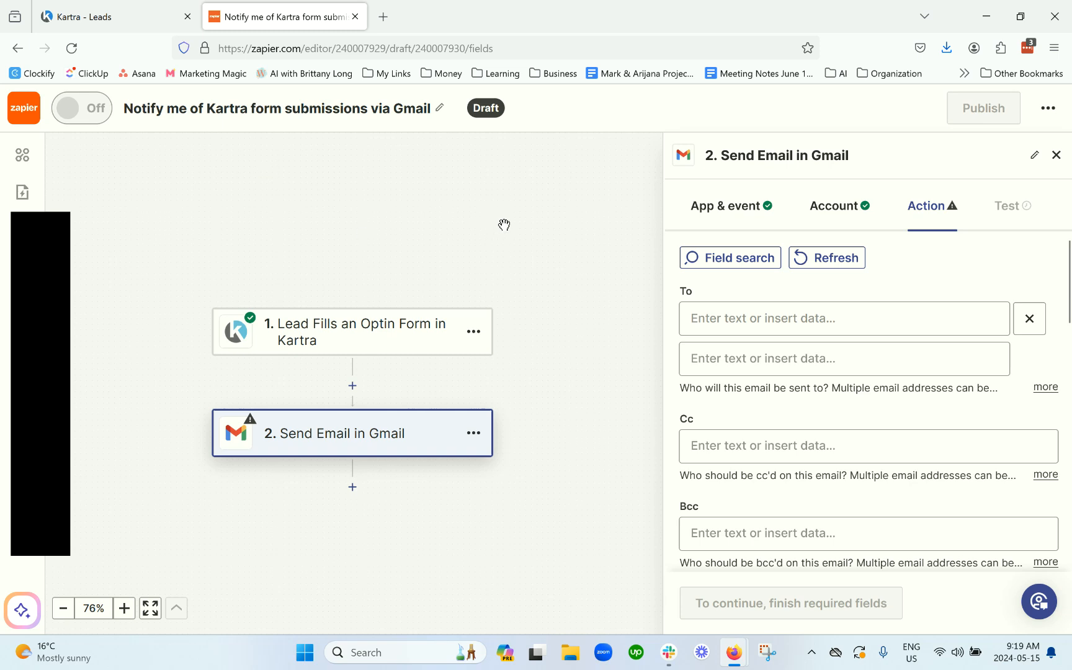
{"action": "left_click", "coordinate": [24, 108]}
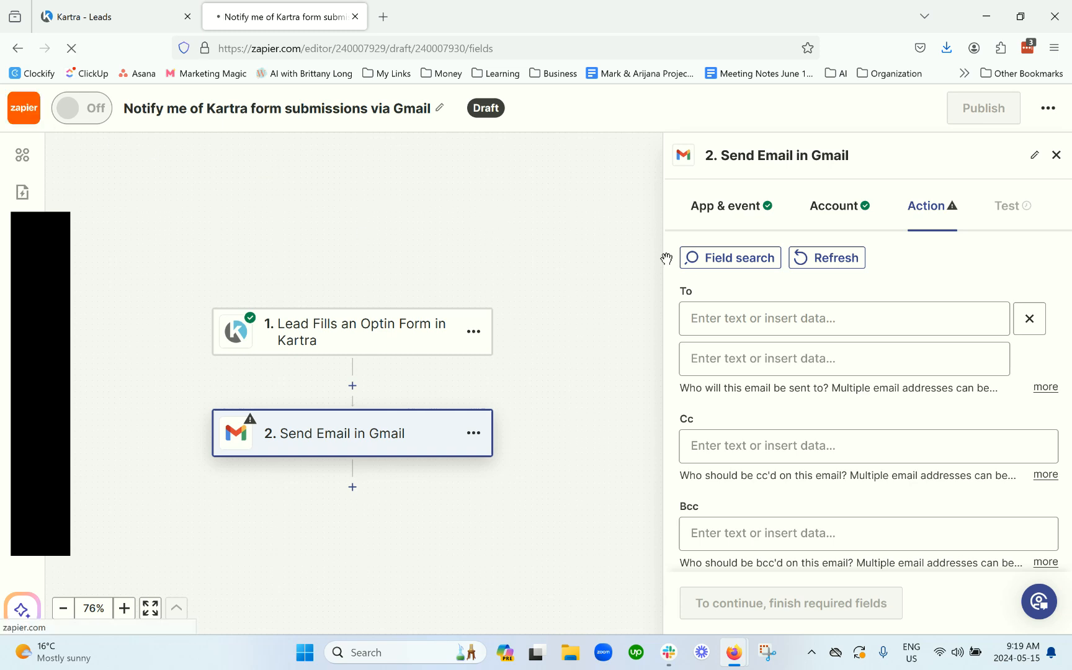